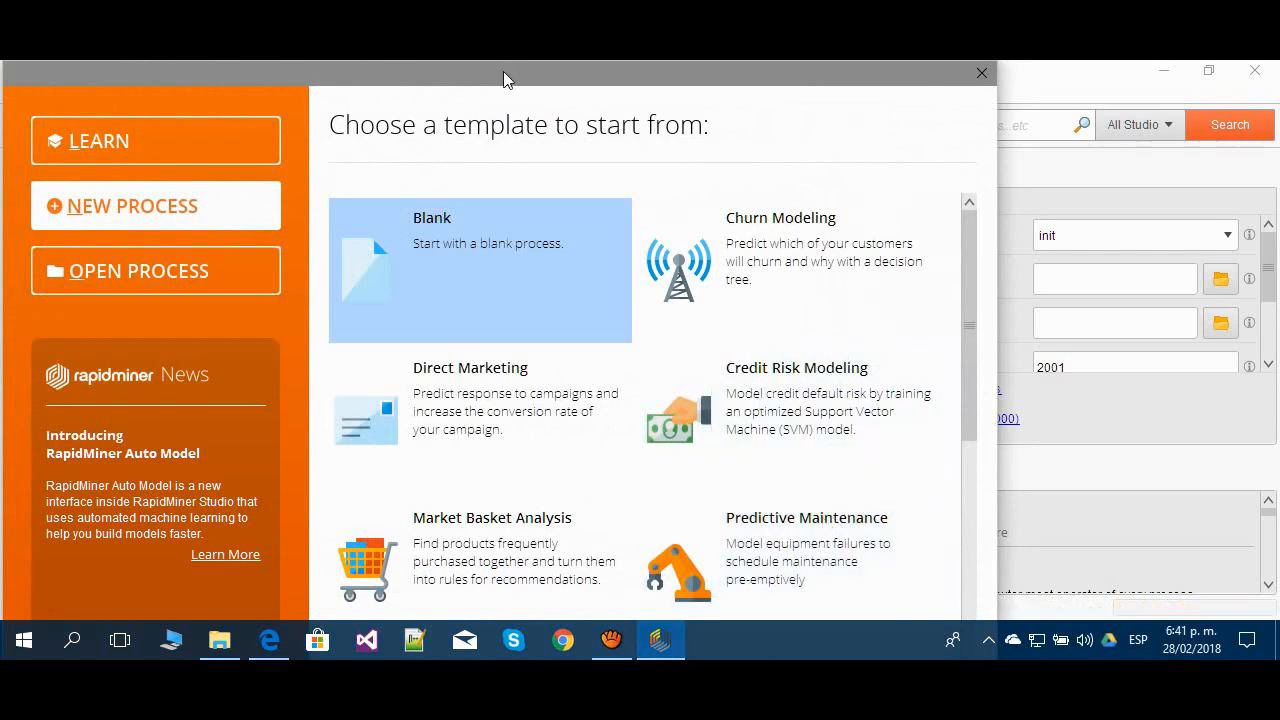
# Open the Operators and Processes tutorial from the Basics learning resources and advance it to the Retrieve data page.
pyautogui.moveTo(508, 76); pyautogui.dragTo(581, 76)
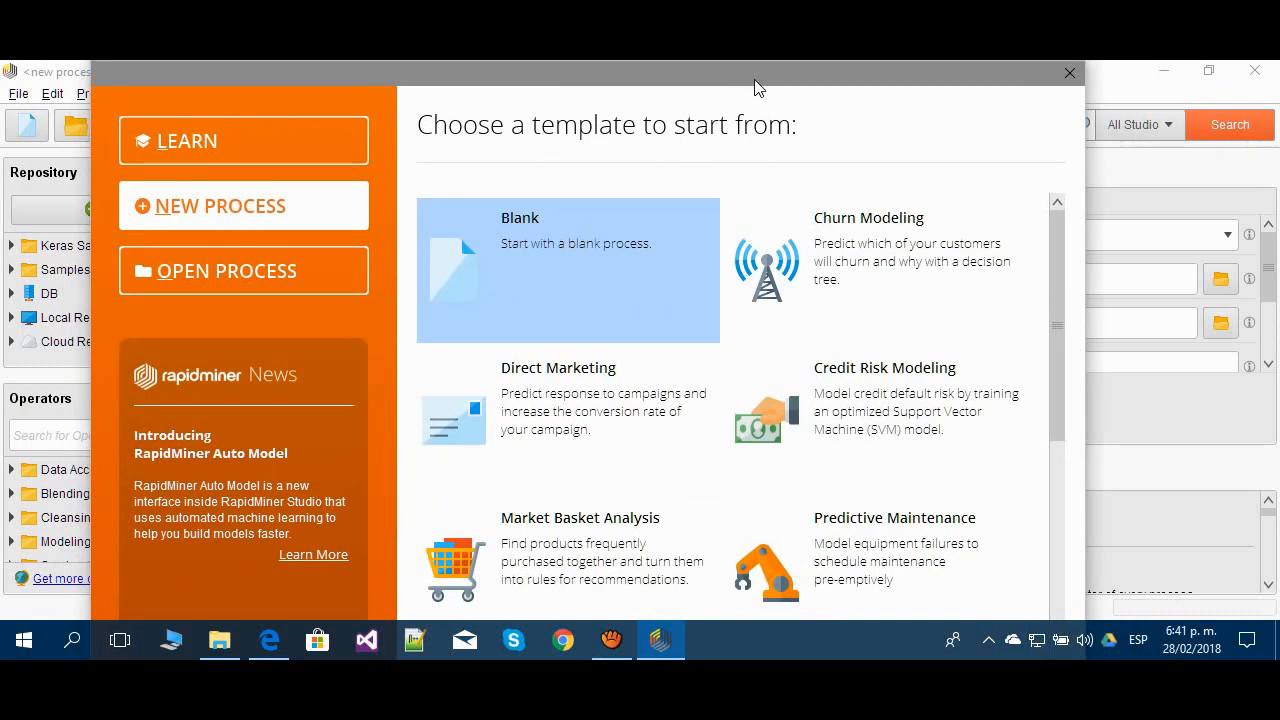
pyautogui.click(195, 146)
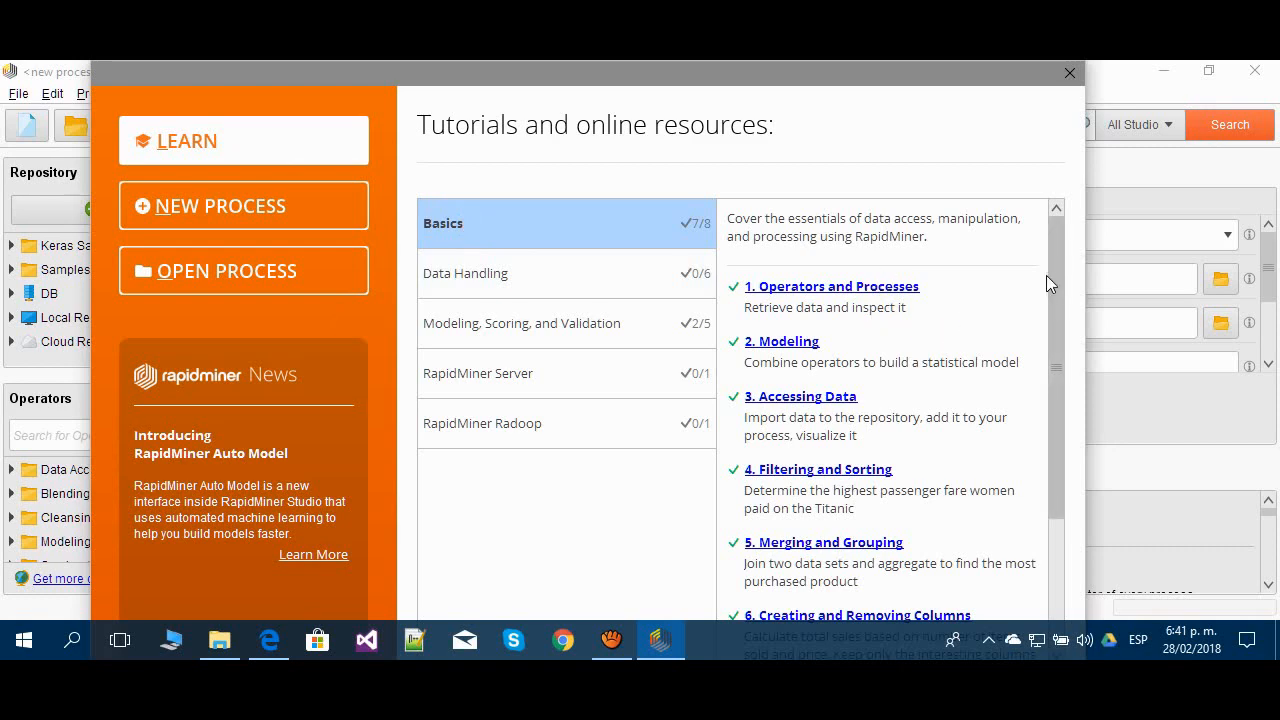
pyautogui.moveTo(1052, 320); pyautogui.dragTo(1035, 598)
pyautogui.scroll(4, 1035, 560)
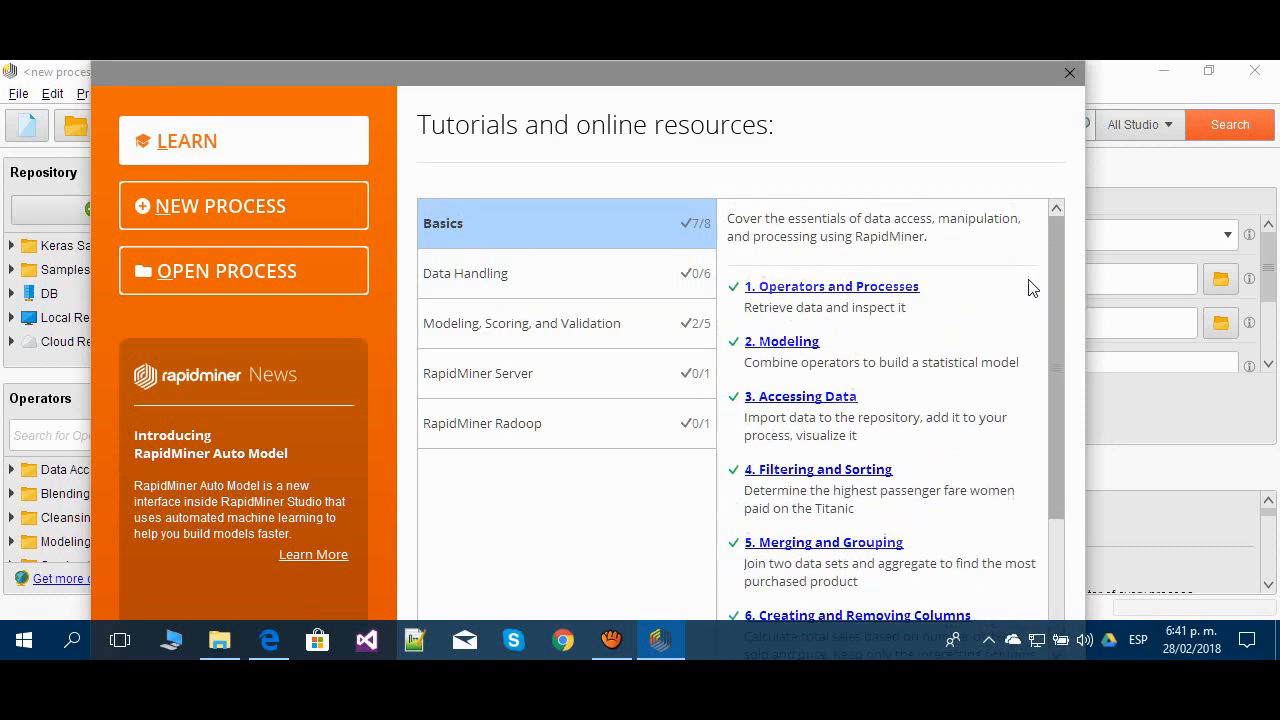
pyautogui.click(896, 288)
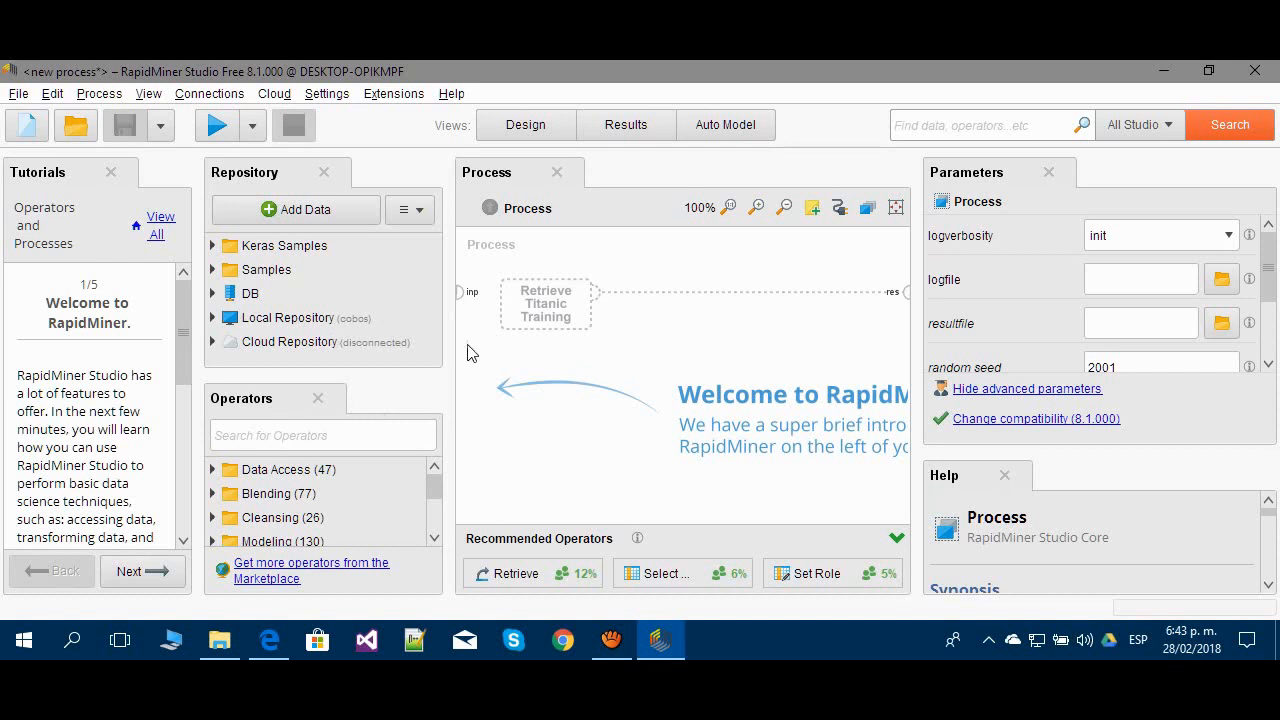
pyautogui.click(167, 576)
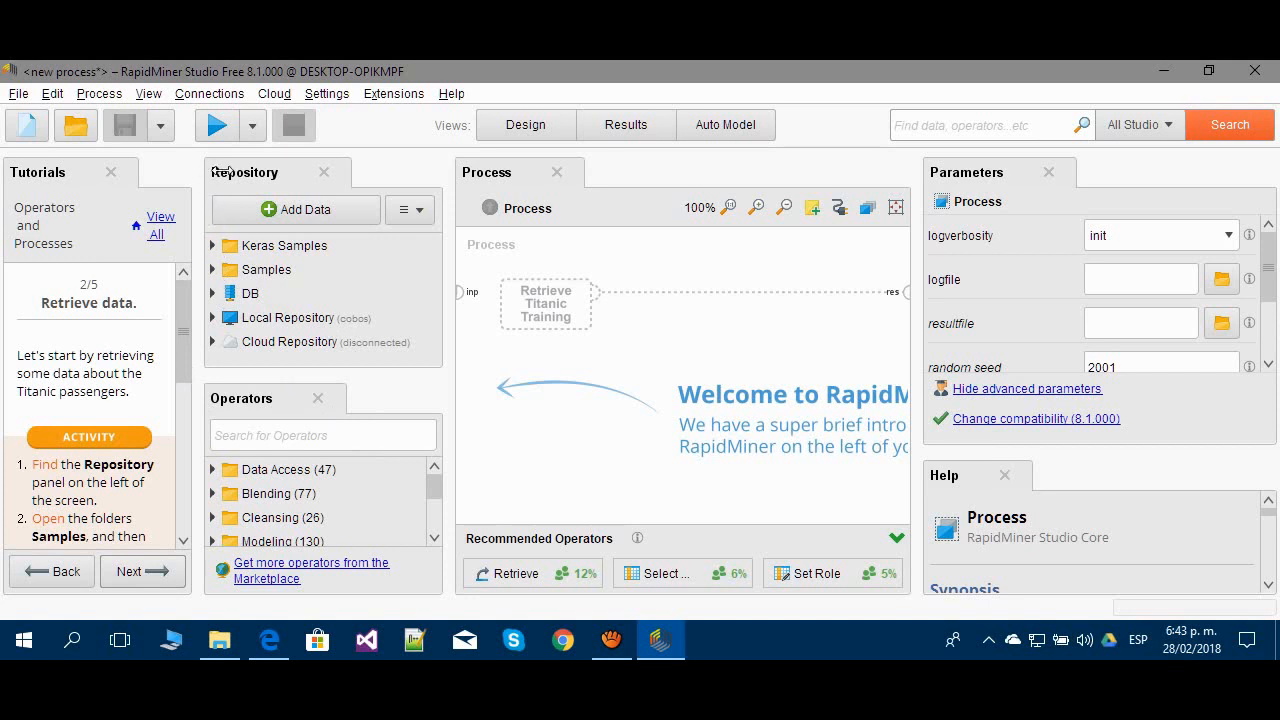
# Add the Titanic Training data set from the Samples data folder to the process as a Retrieve operator.
pyautogui.doubleClick(228, 271)
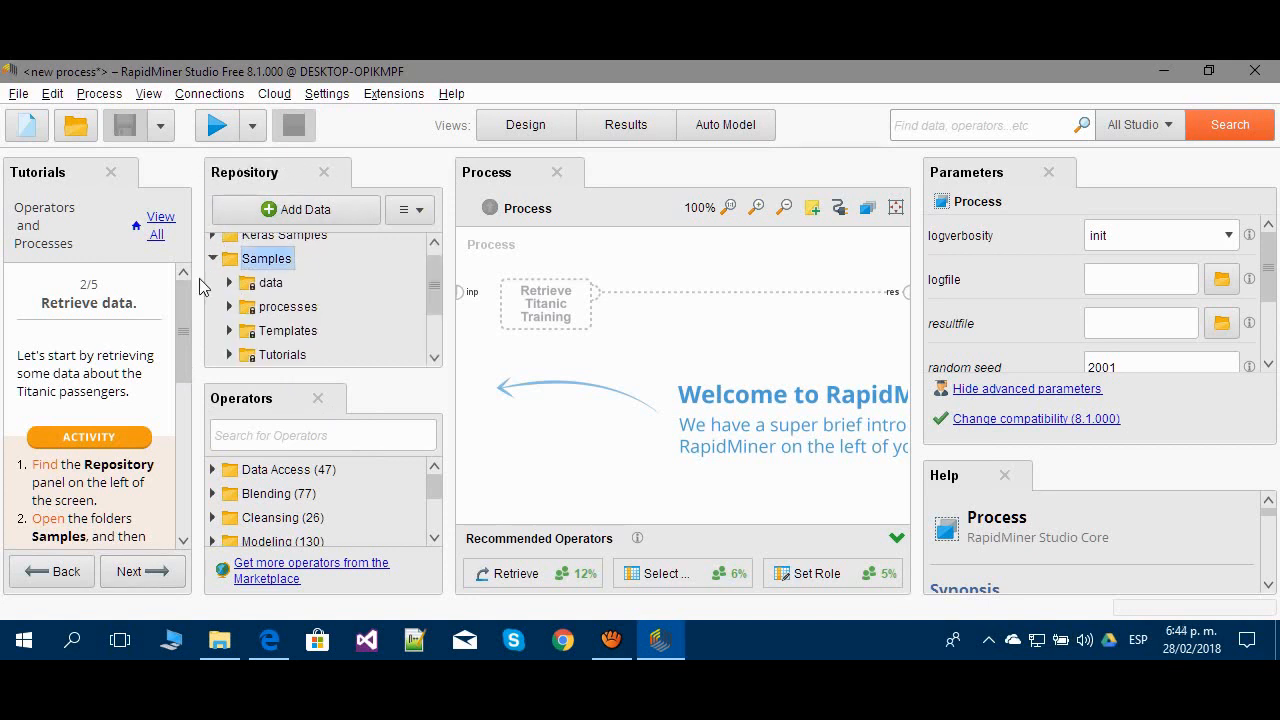
pyautogui.doubleClick(230, 283)
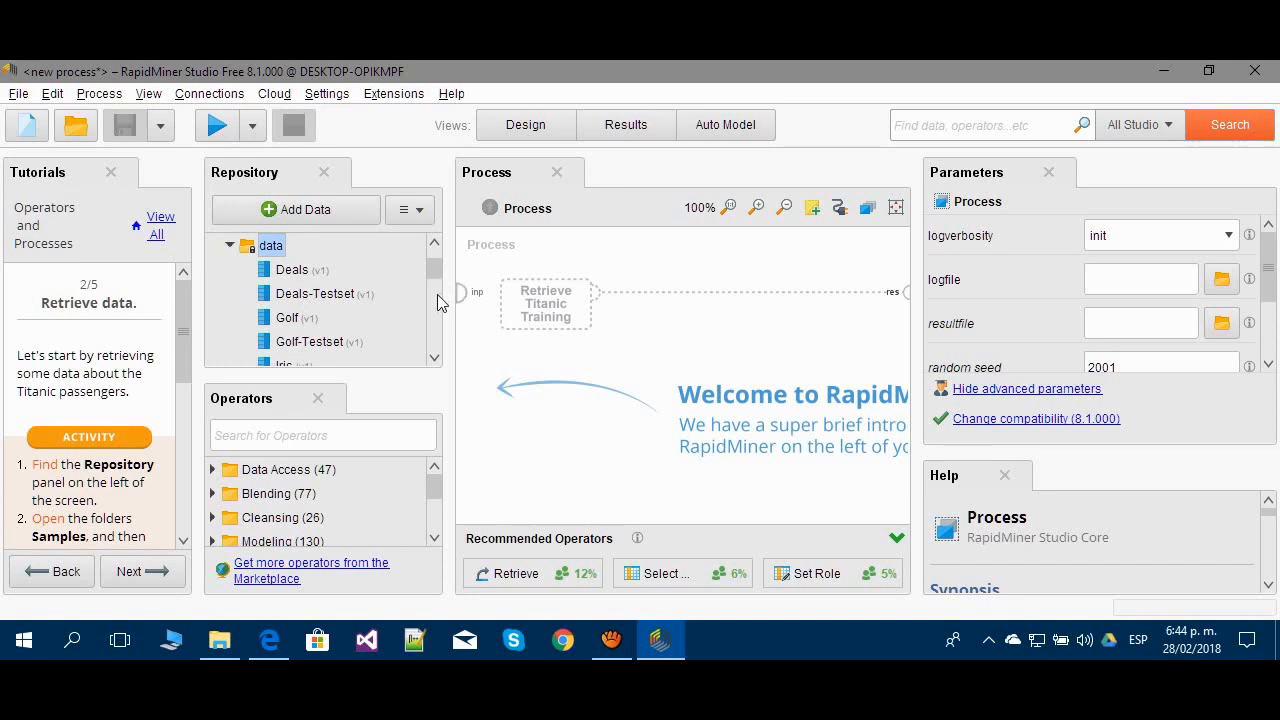
pyautogui.click(433, 362)
pyautogui.click(433, 362)
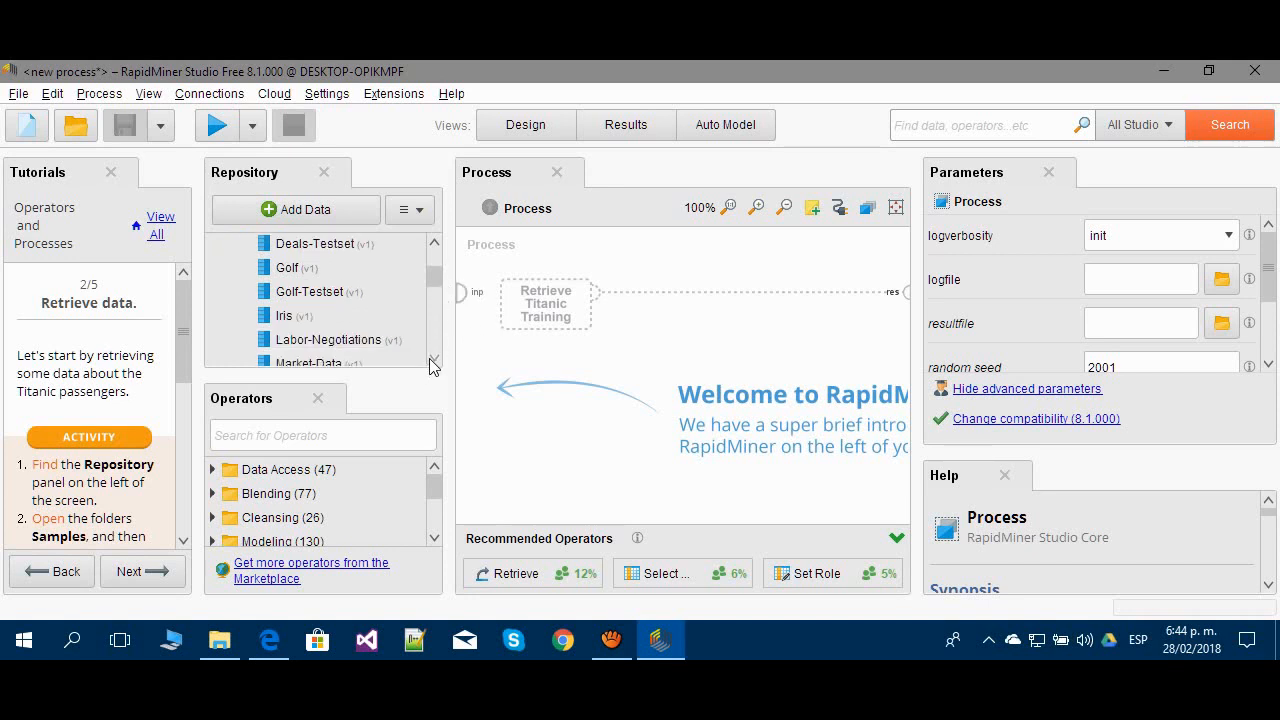
pyautogui.click(433, 362)
pyautogui.click(430, 359)
pyautogui.click(430, 359)
pyautogui.click(430, 359)
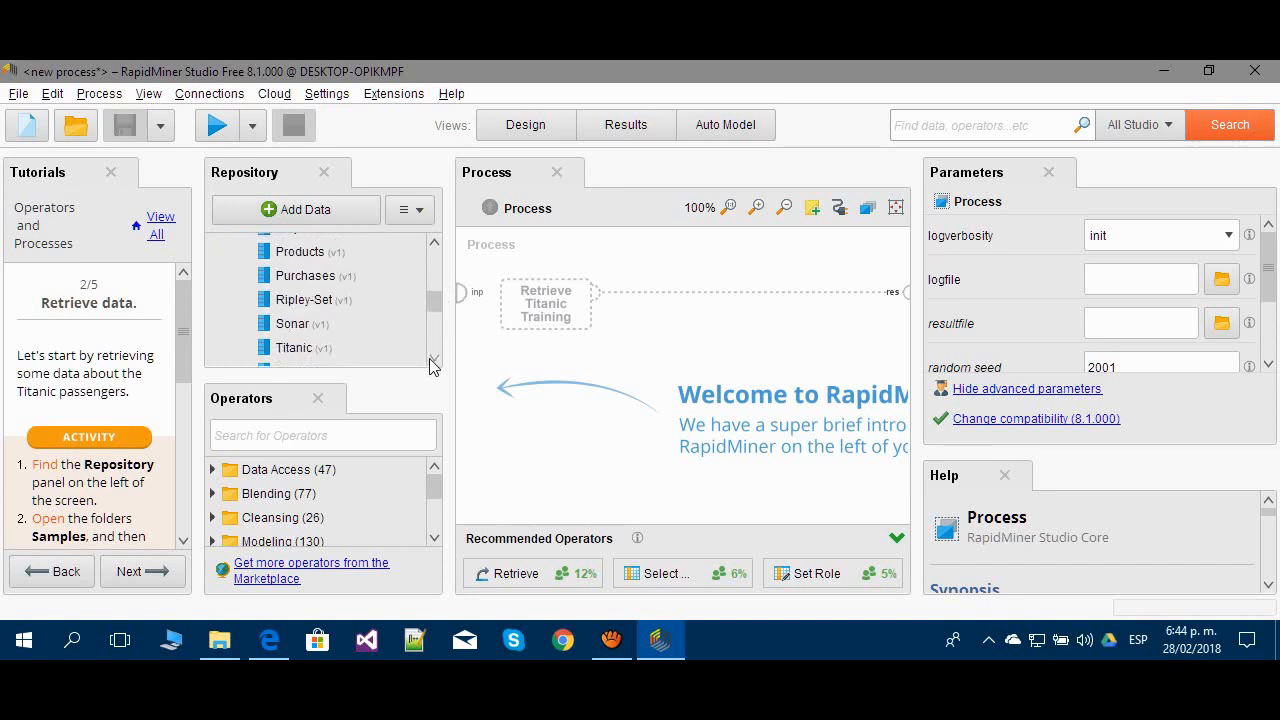
pyautogui.click(430, 362)
pyautogui.click(318, 276)
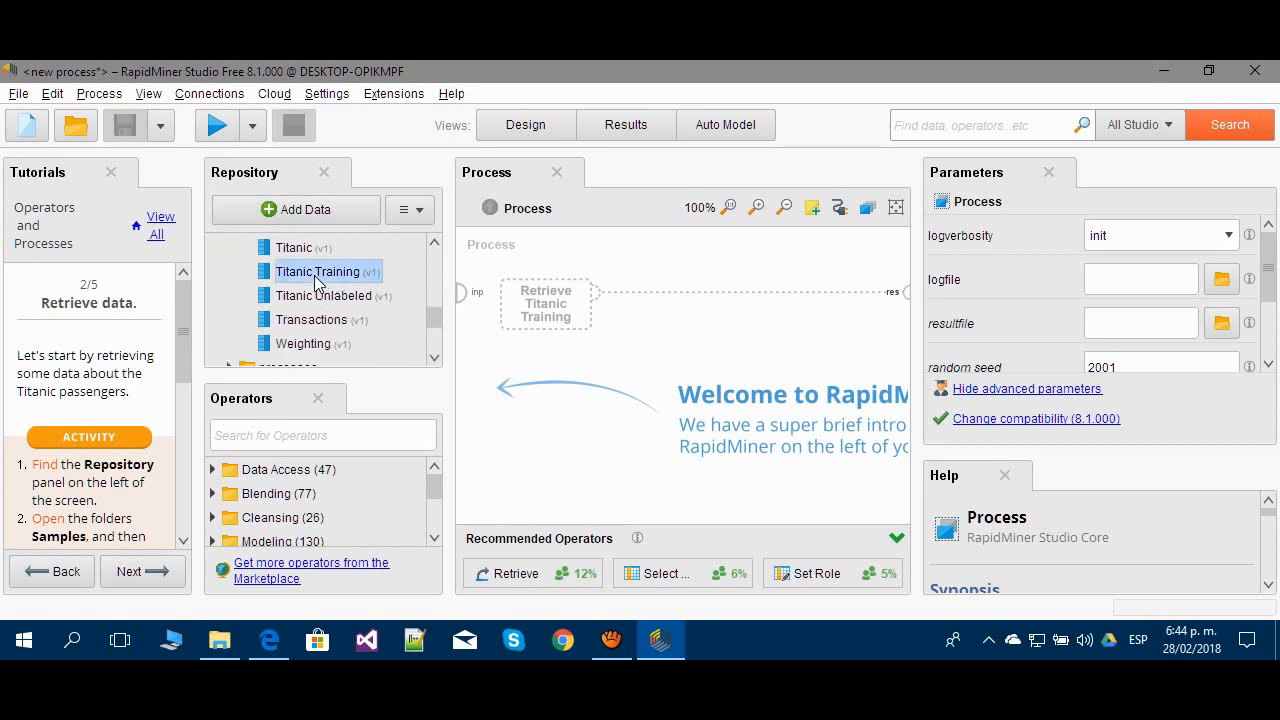
pyautogui.moveTo(310, 283); pyautogui.dragTo(545, 310)
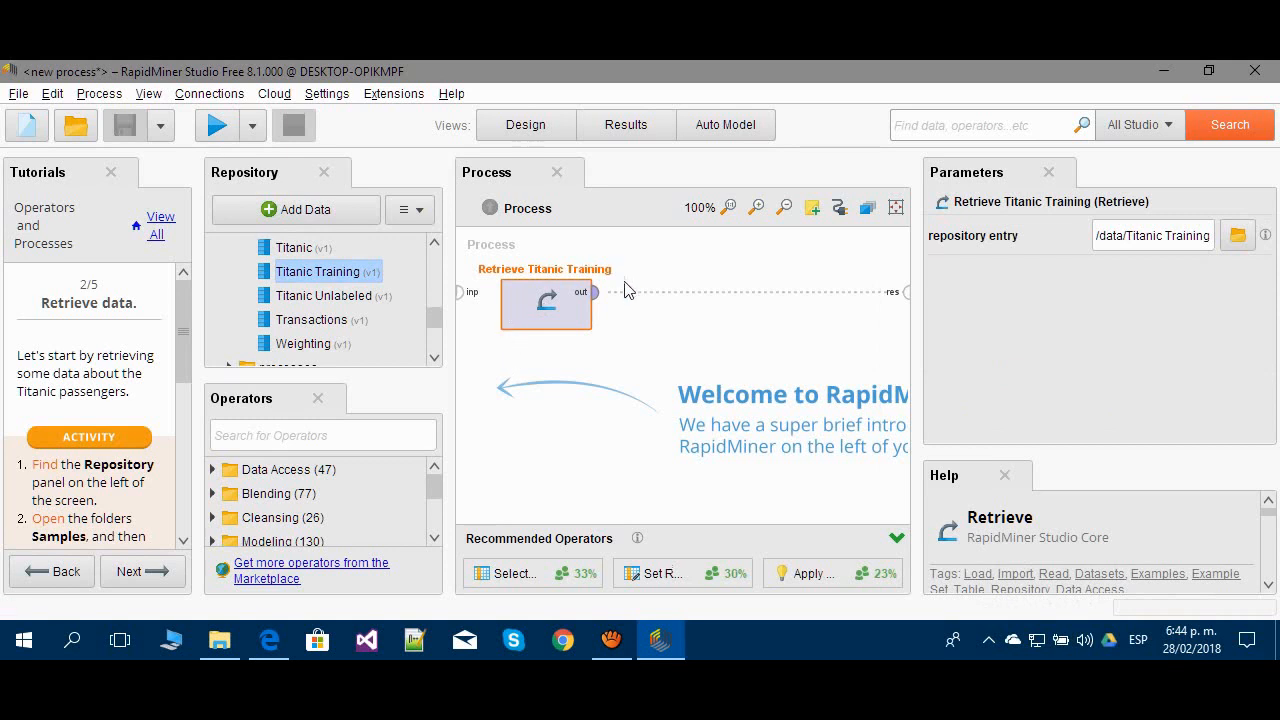
# Try to run the process, then connect the Retrieve Titanic Training output to the process's first result port.
pyautogui.click(217, 128)
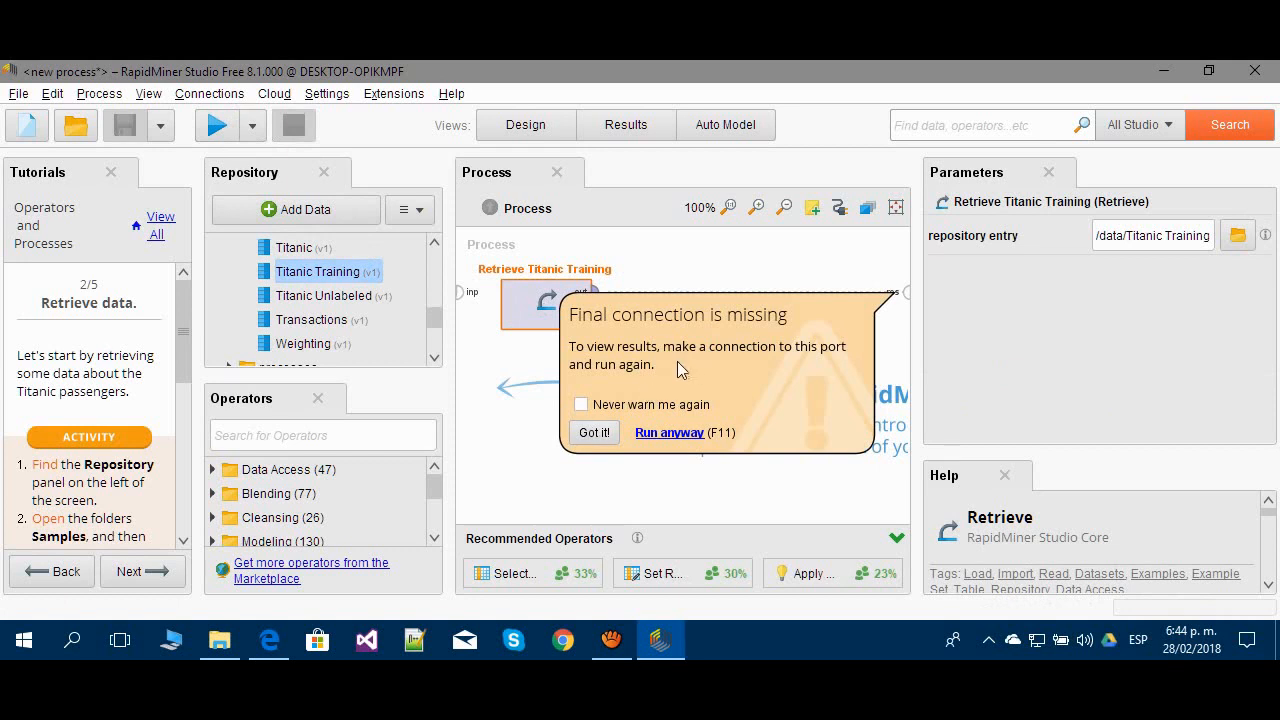
pyautogui.click(594, 432)
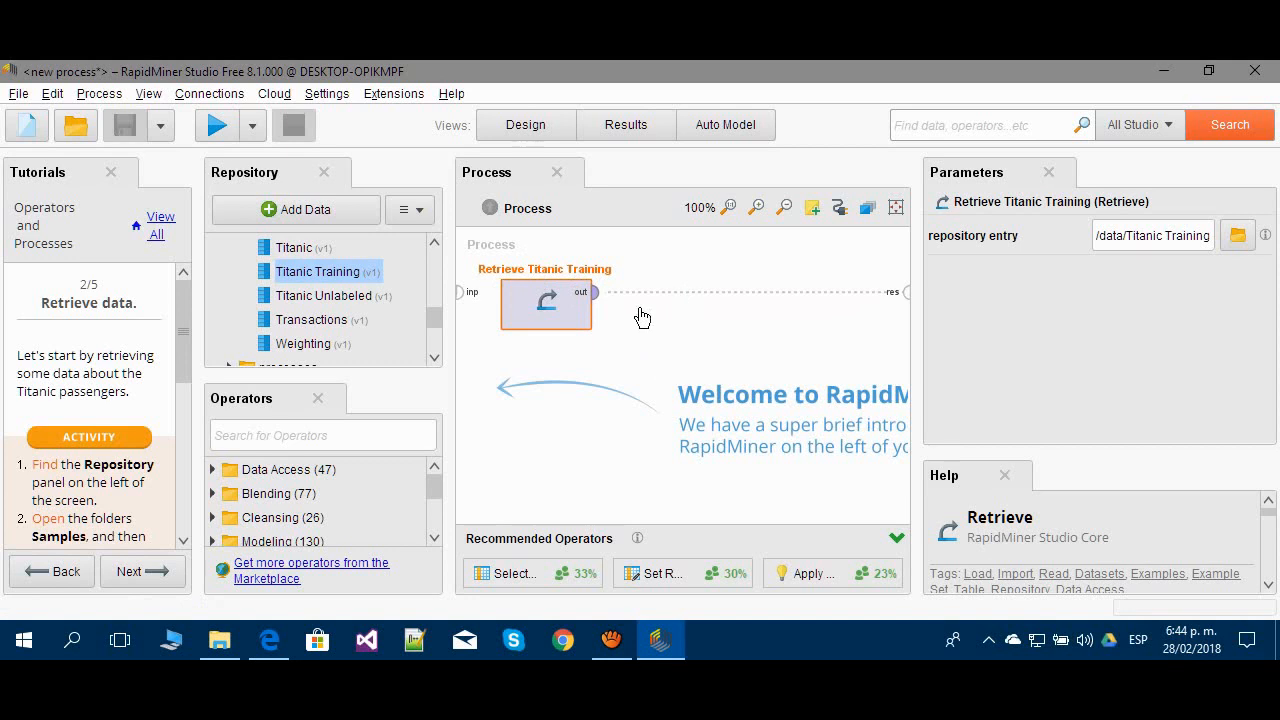
pyautogui.moveTo(594, 292); pyautogui.dragTo(907, 294)
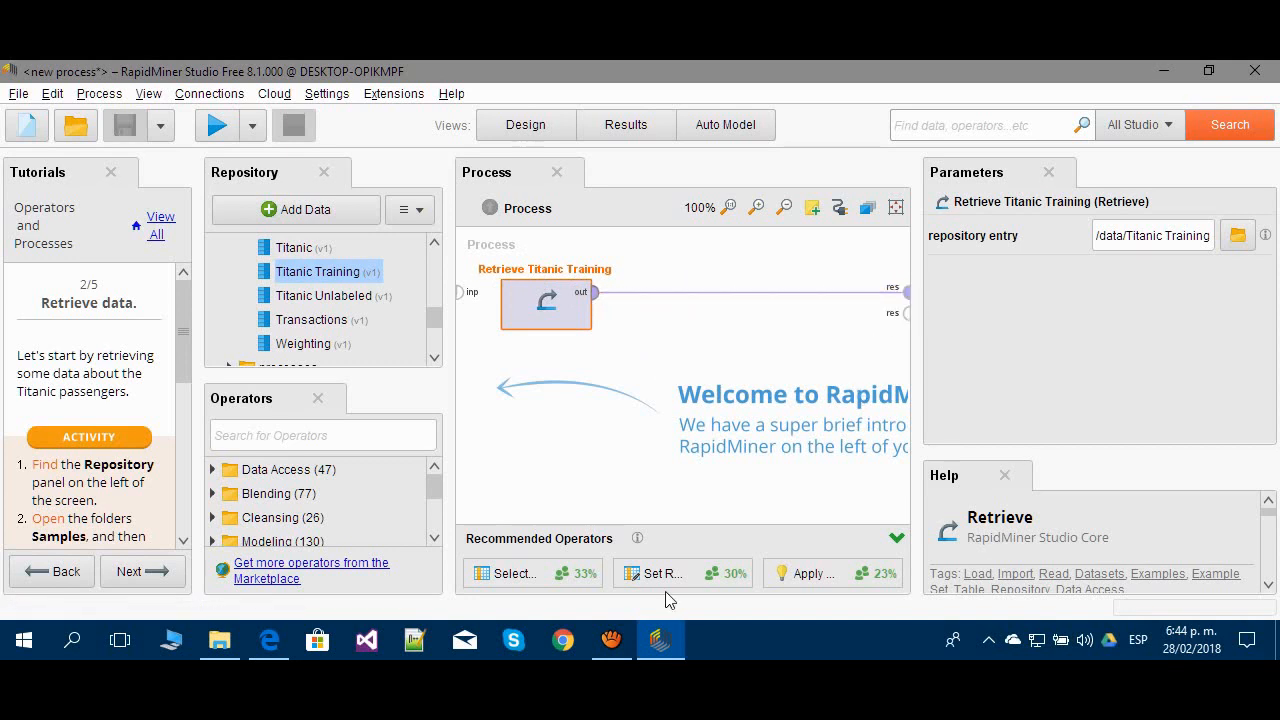
# Advance the tutorial to its final page and run the process.
pyautogui.click(145, 576)
pyautogui.click(135, 576)
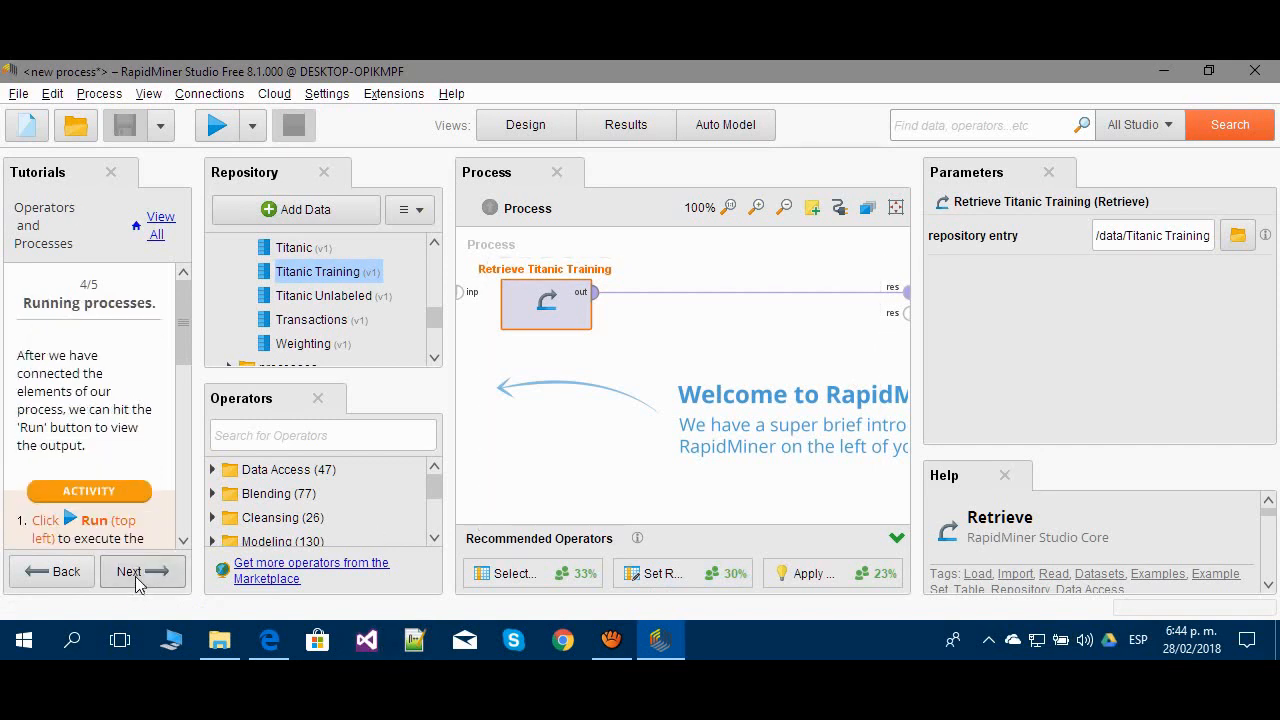
pyautogui.click(135, 578)
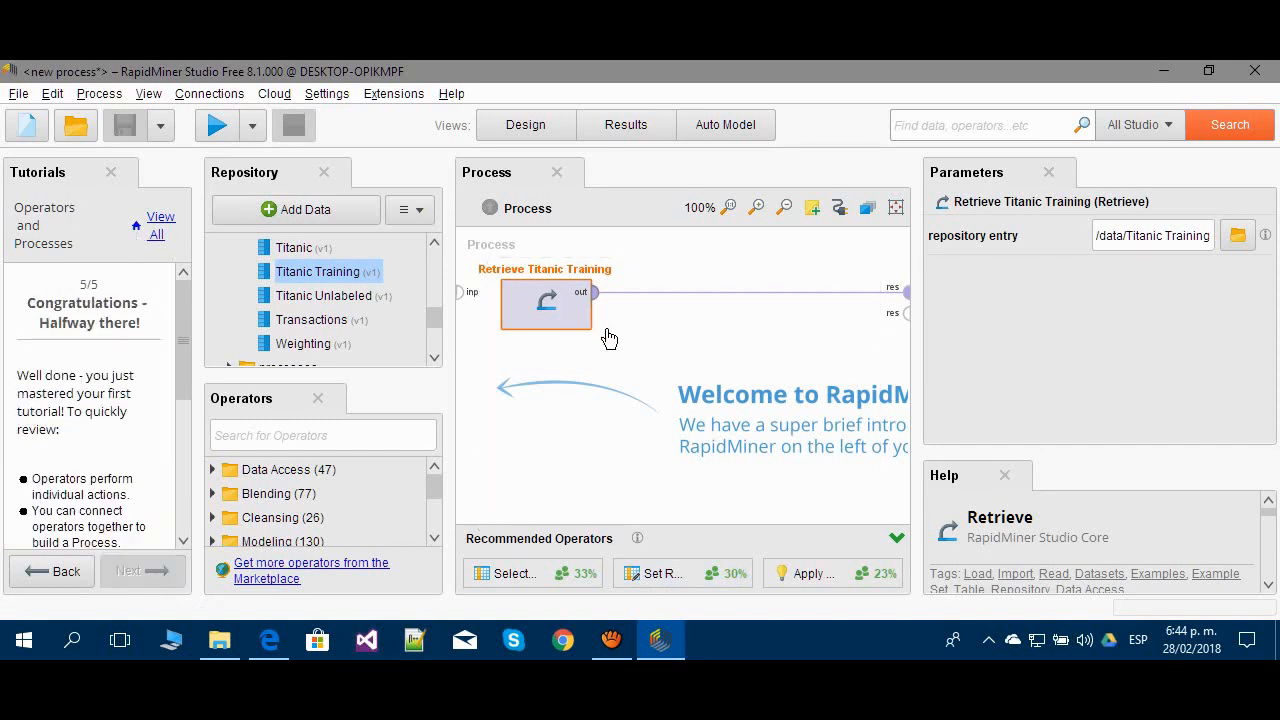
pyautogui.click(228, 128)
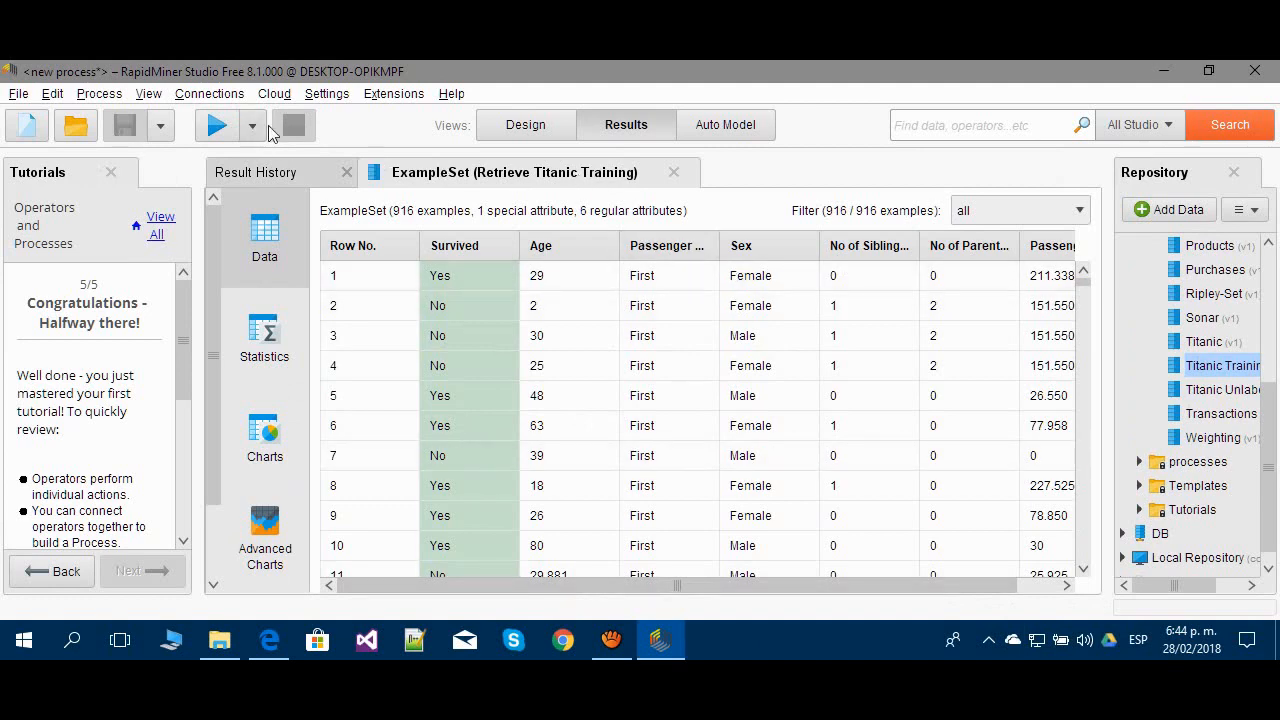
# Check the process design, and view the data table and attribute statistics in the Titanic Training results.
pyautogui.click(525, 124)
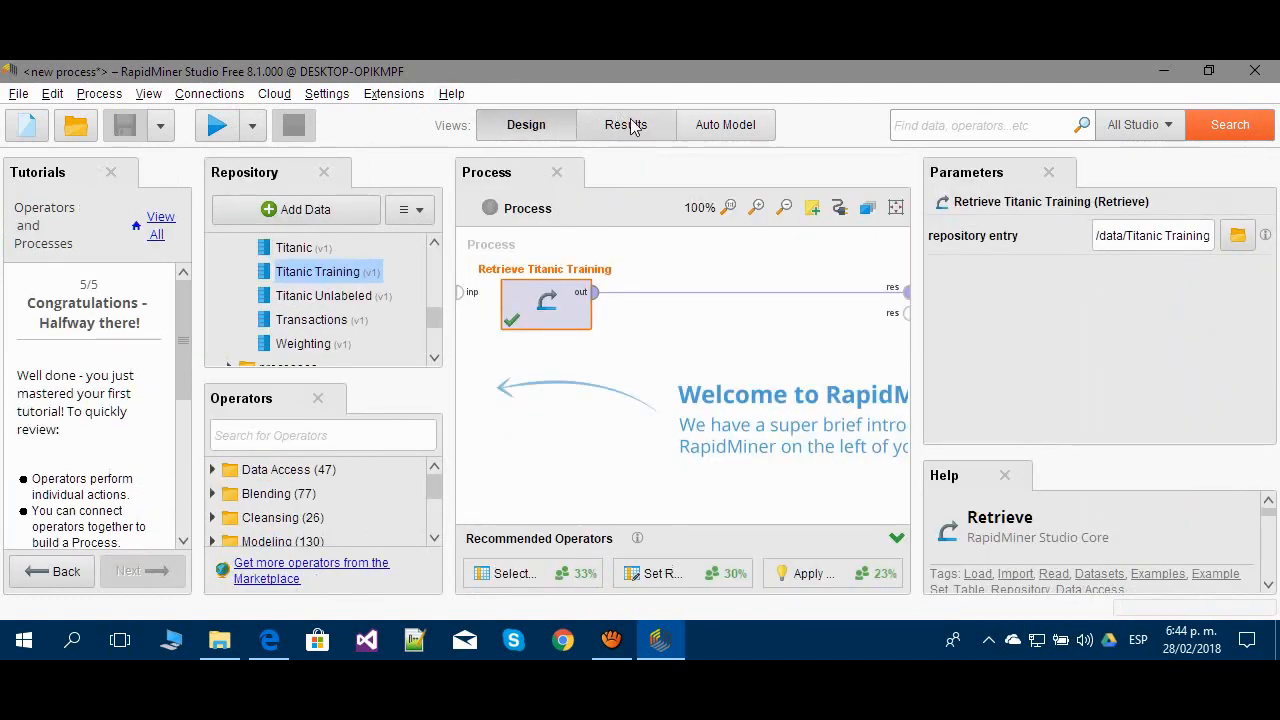
pyautogui.click(628, 124)
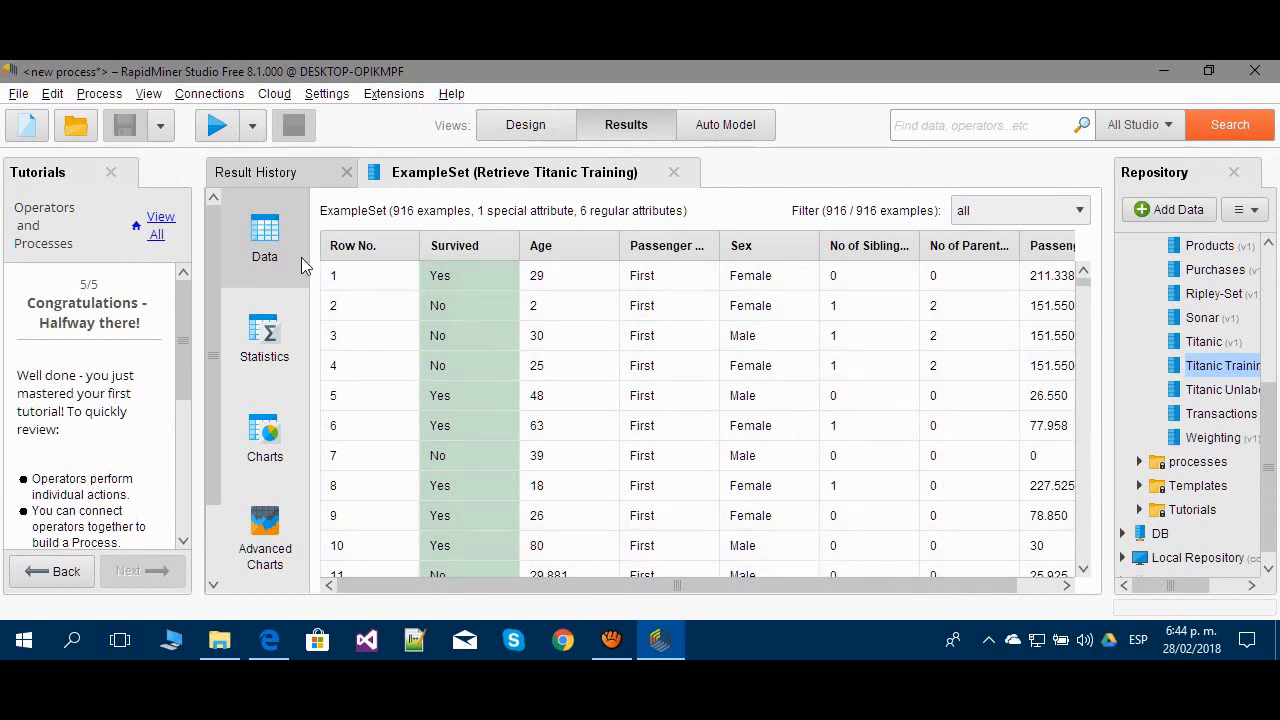
pyautogui.click(290, 332)
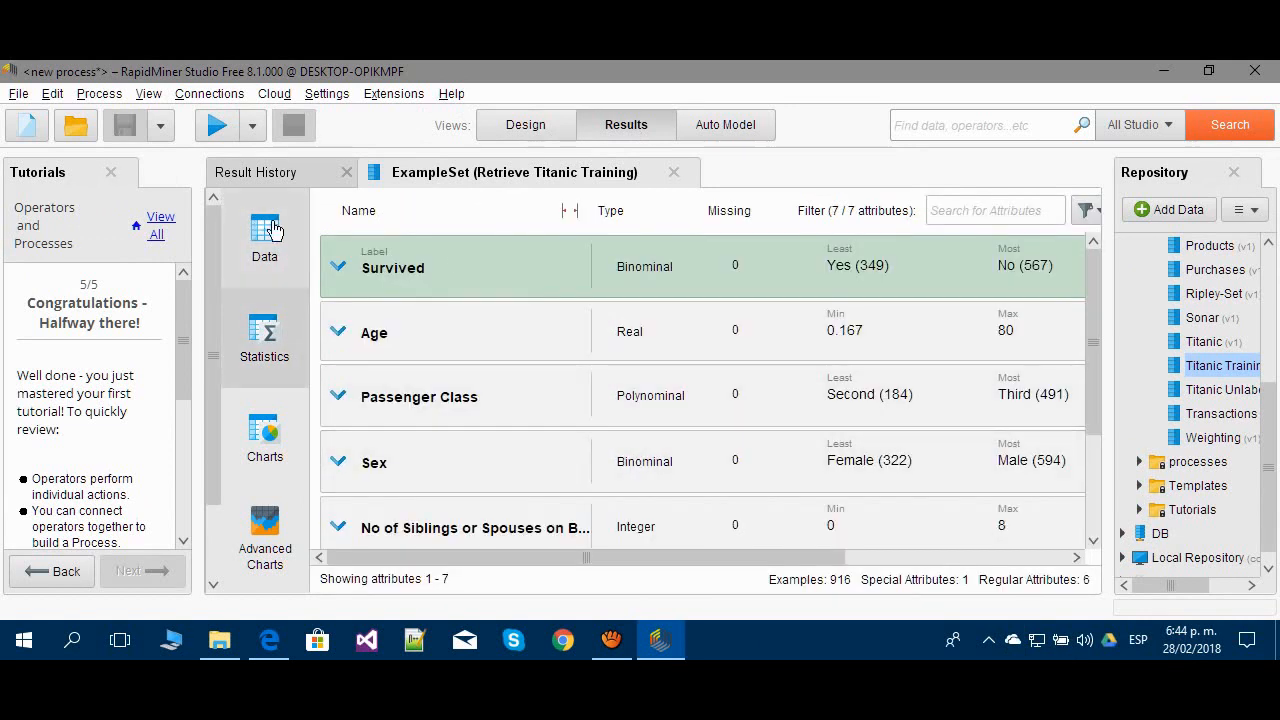
pyautogui.click(266, 235)
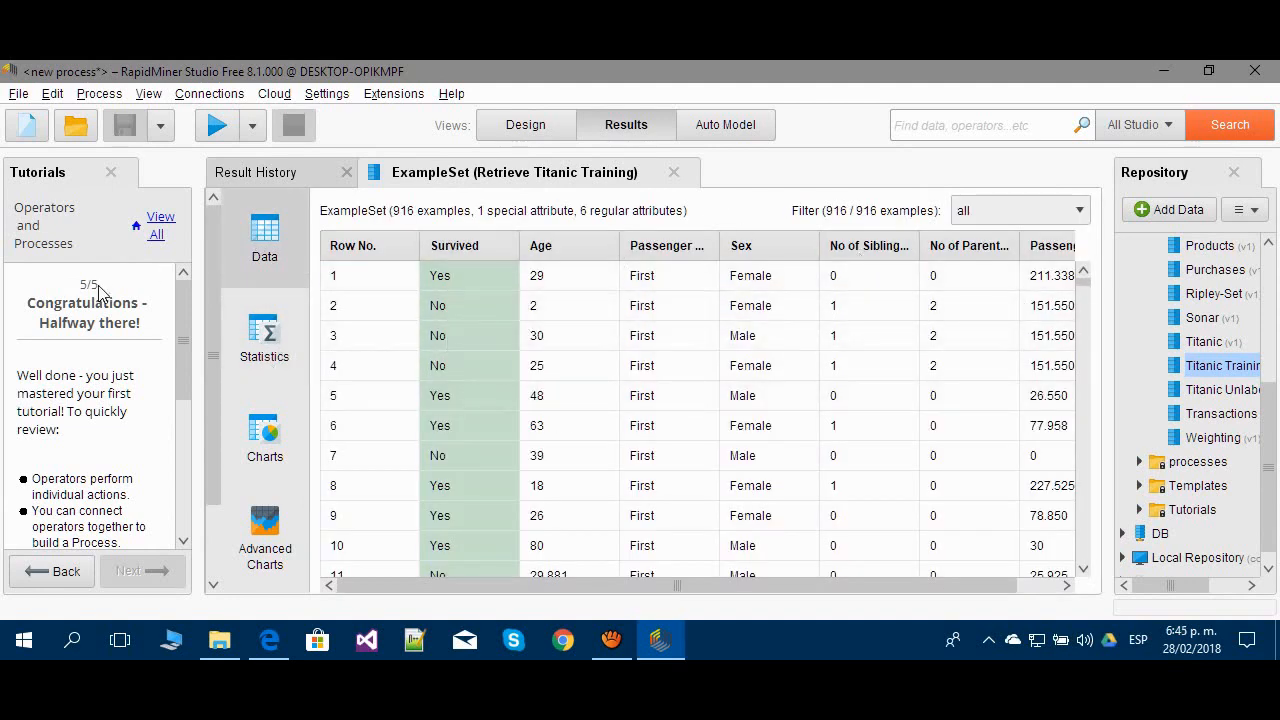
pyautogui.click(265, 335)
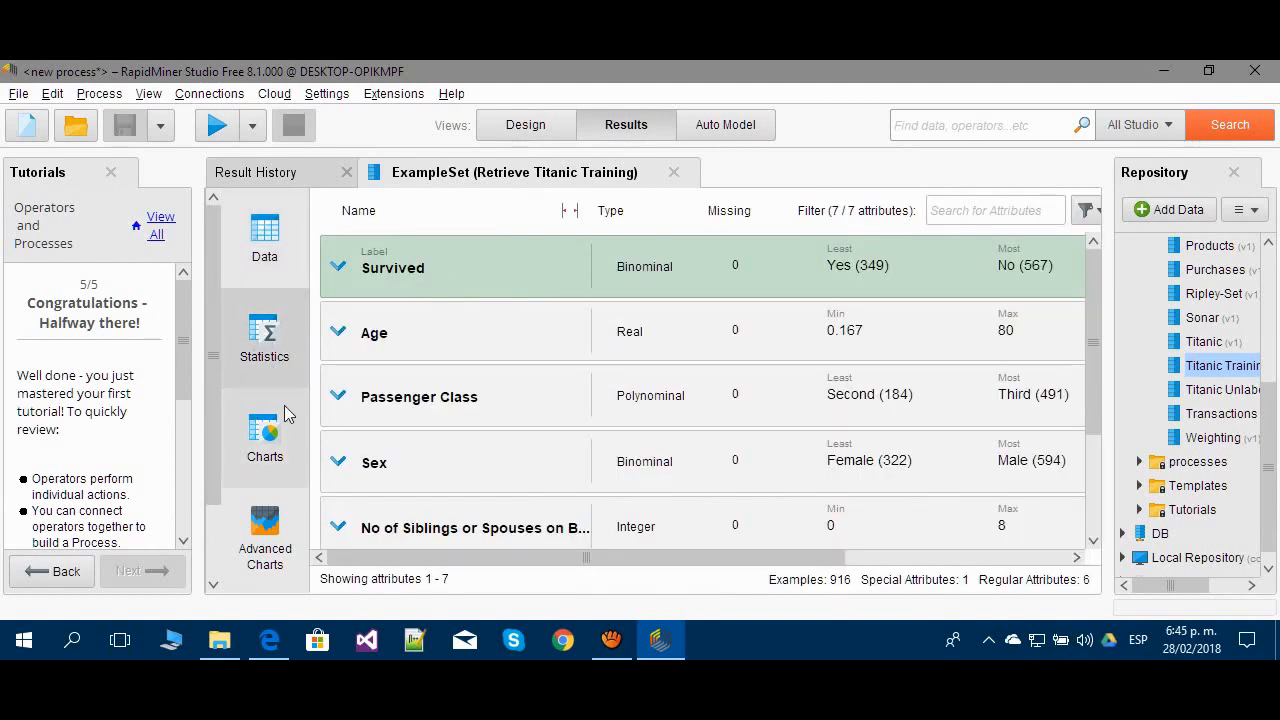
# Expand the statistics of the Survived and No of Siblings or Spouses on Board attributes and examine their details.
pyautogui.click(337, 268)
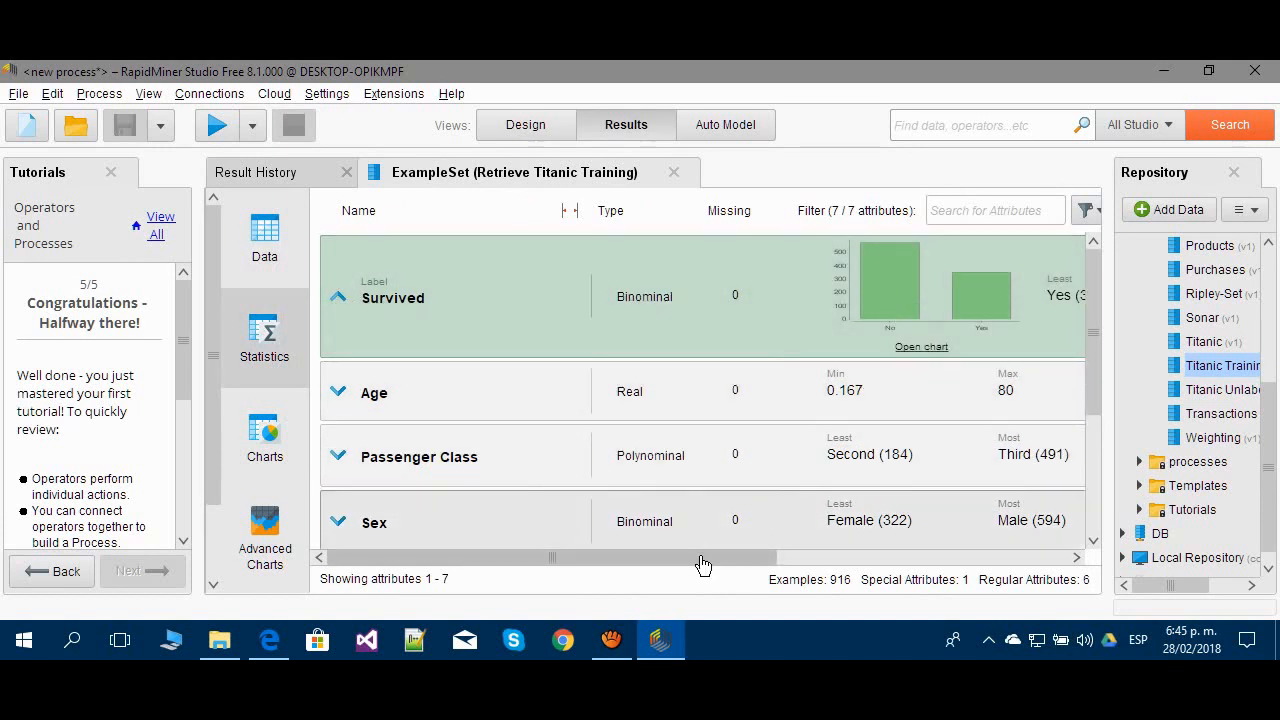
pyautogui.moveTo(703, 560)
pyautogui.mouseDown()
pyautogui.moveTo(1038, 565)
pyautogui.moveTo(700, 545)
pyautogui.mouseUp()
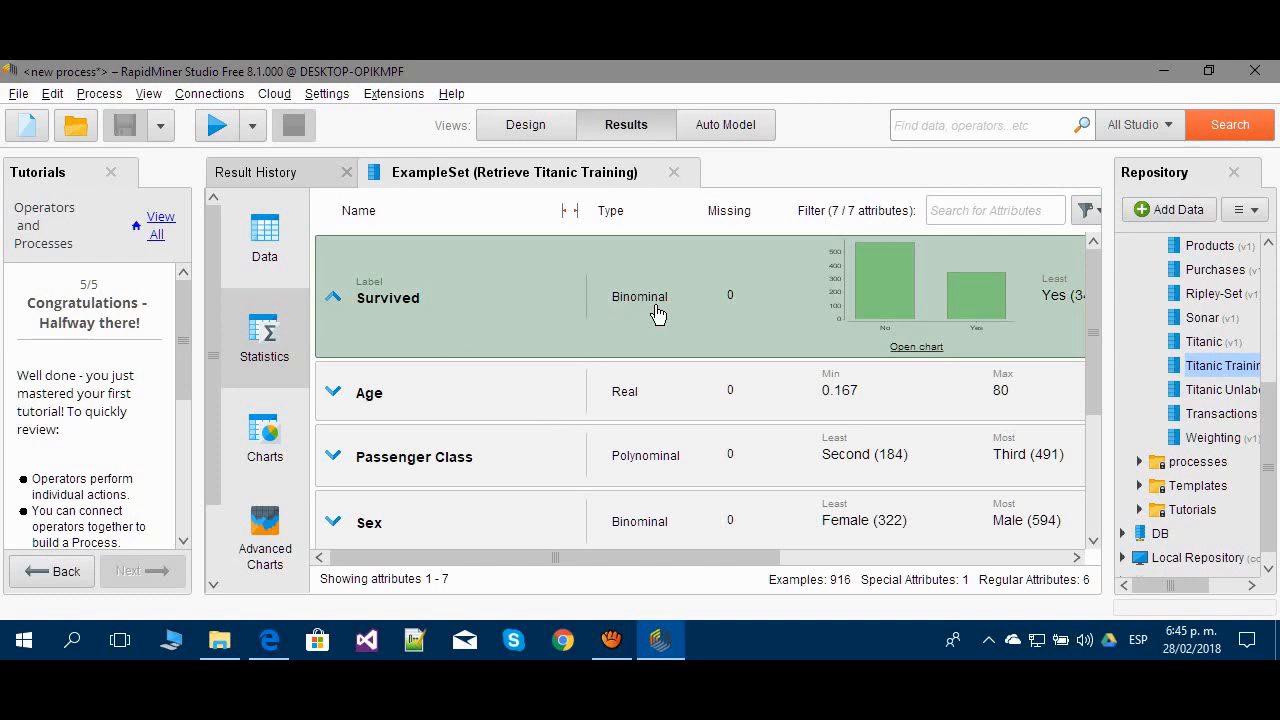
pyautogui.scroll(-1, 657, 314)
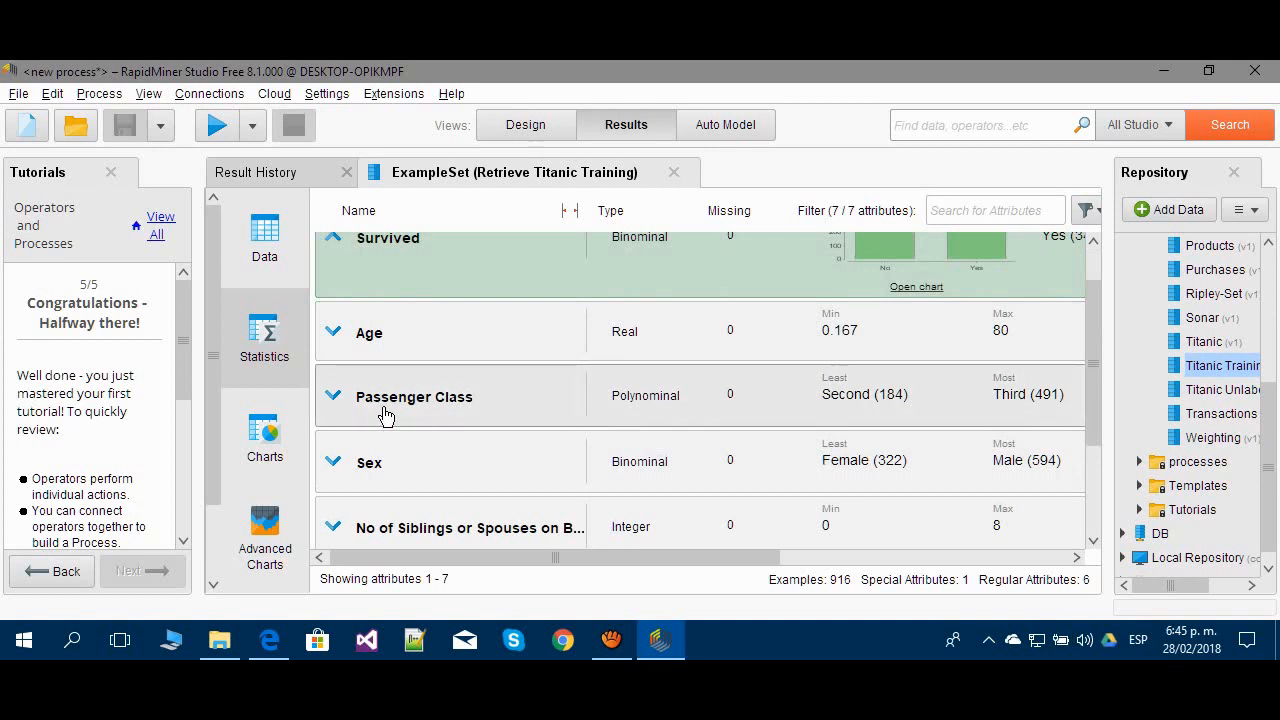
pyautogui.moveTo(643, 557)
pyautogui.mouseDown()
pyautogui.moveTo(643, 571)
pyautogui.moveTo(810, 571)
pyautogui.moveTo(631, 570)
pyautogui.mouseUp()
pyautogui.click(370, 540)
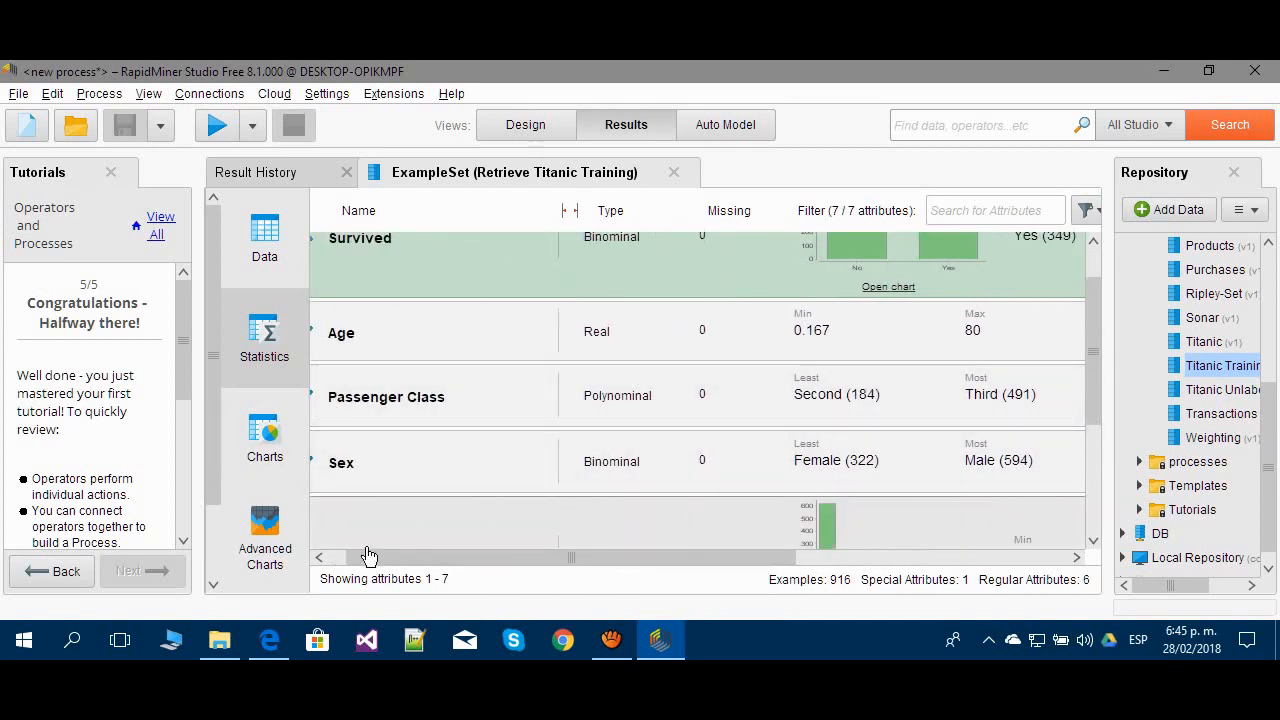
pyautogui.moveTo(520, 569); pyautogui.dragTo(420, 568)
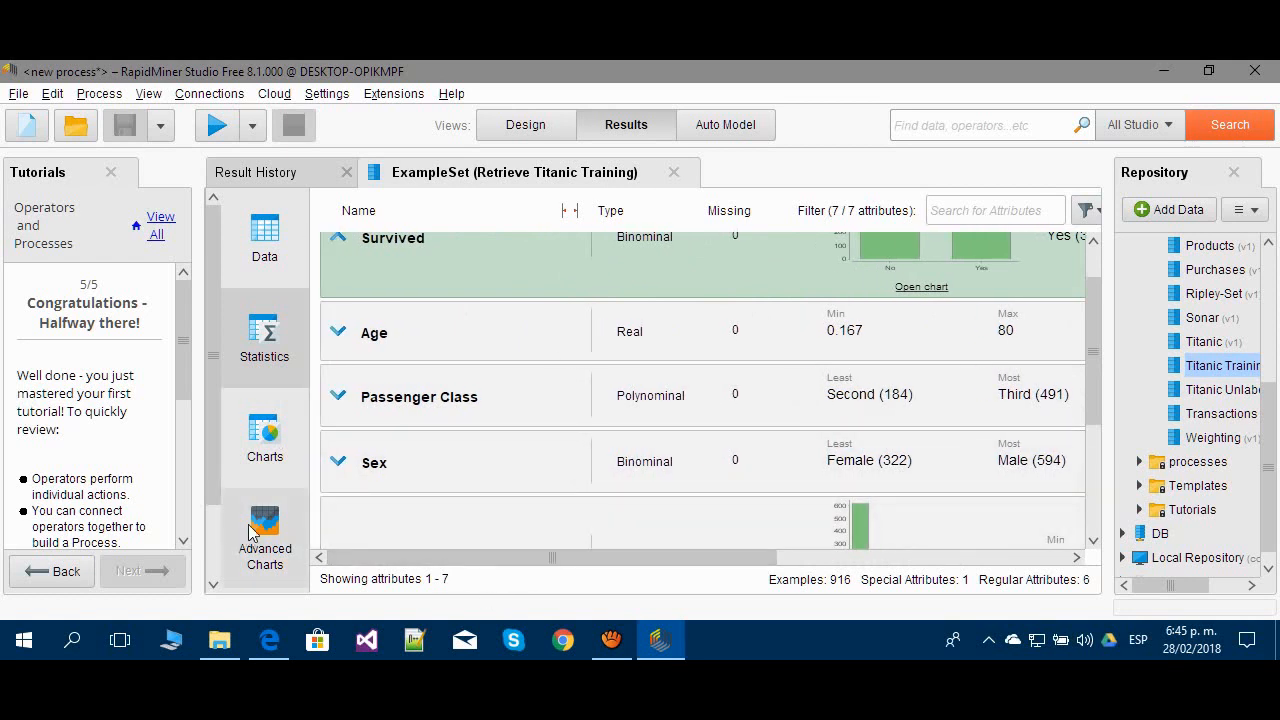
# Expand the Passenger Class statistics and examine its distribution along with the remaining attributes.
pyautogui.click(340, 407)
pyautogui.moveTo(686, 560); pyautogui.dragTo(784, 560)
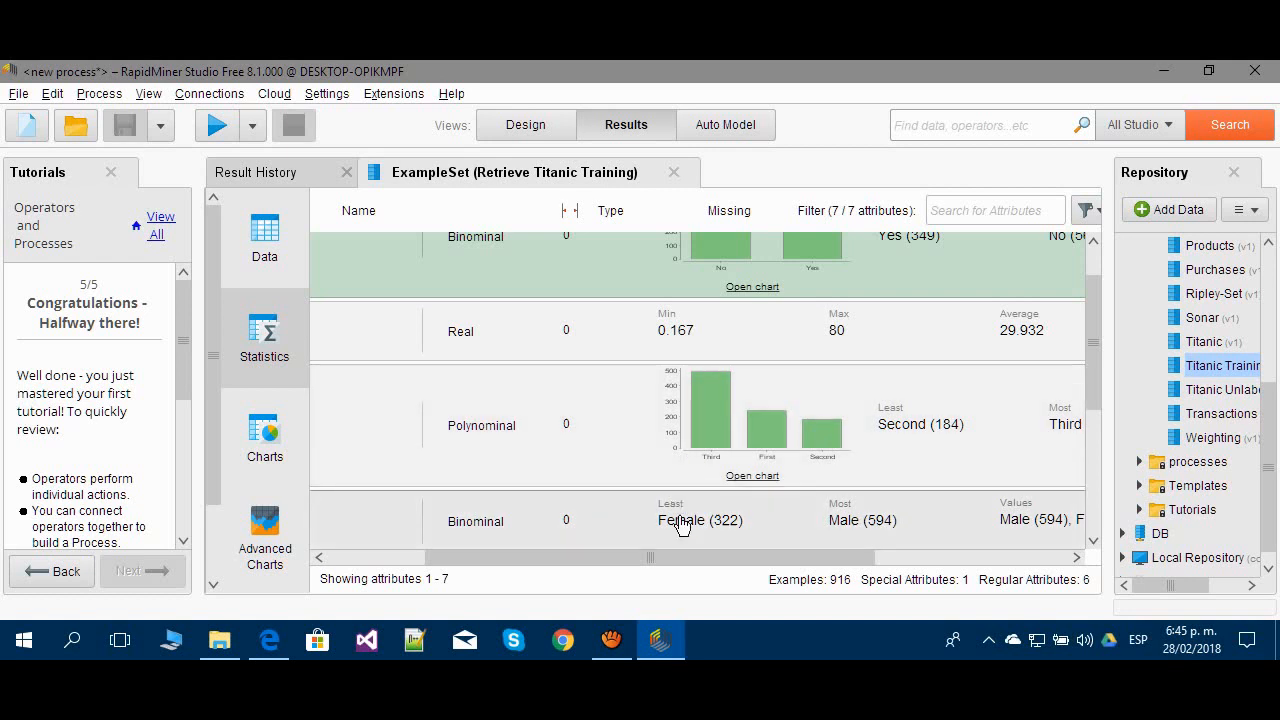
pyautogui.moveTo(686, 557); pyautogui.dragTo(523, 550)
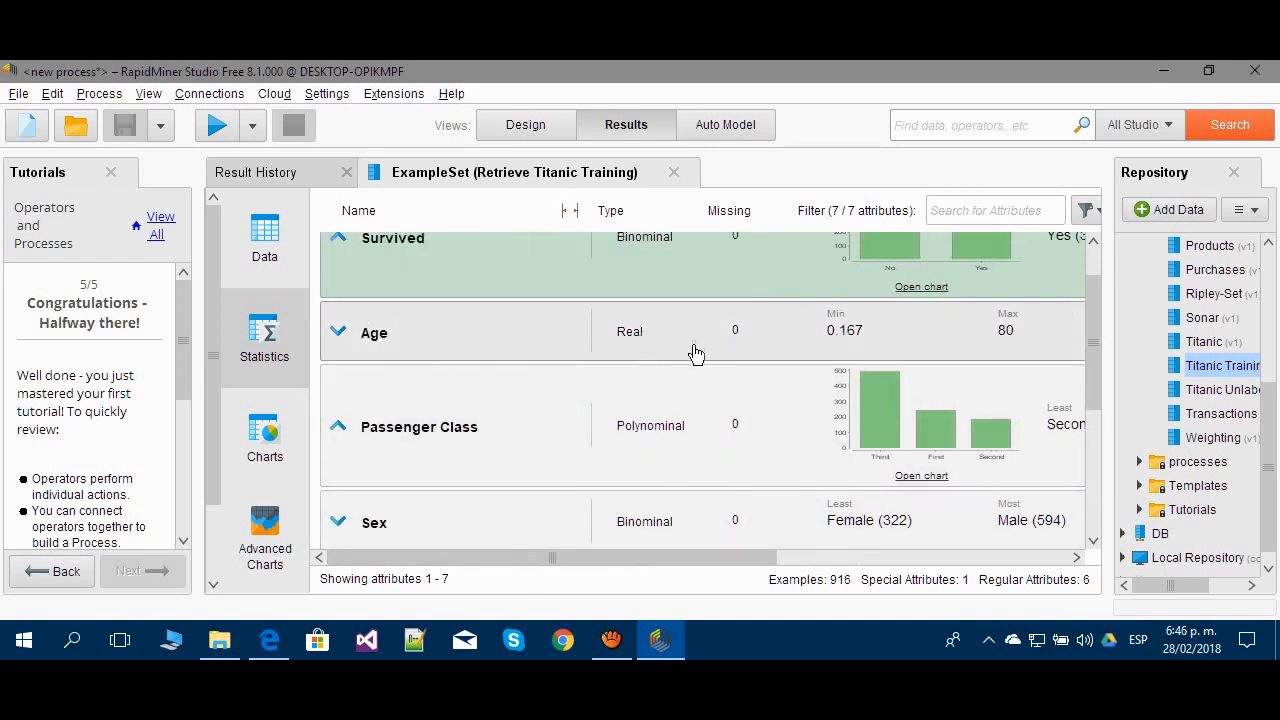
pyautogui.moveTo(765, 565); pyautogui.dragTo(672, 560)
pyautogui.scroll(-3, 658, 501)
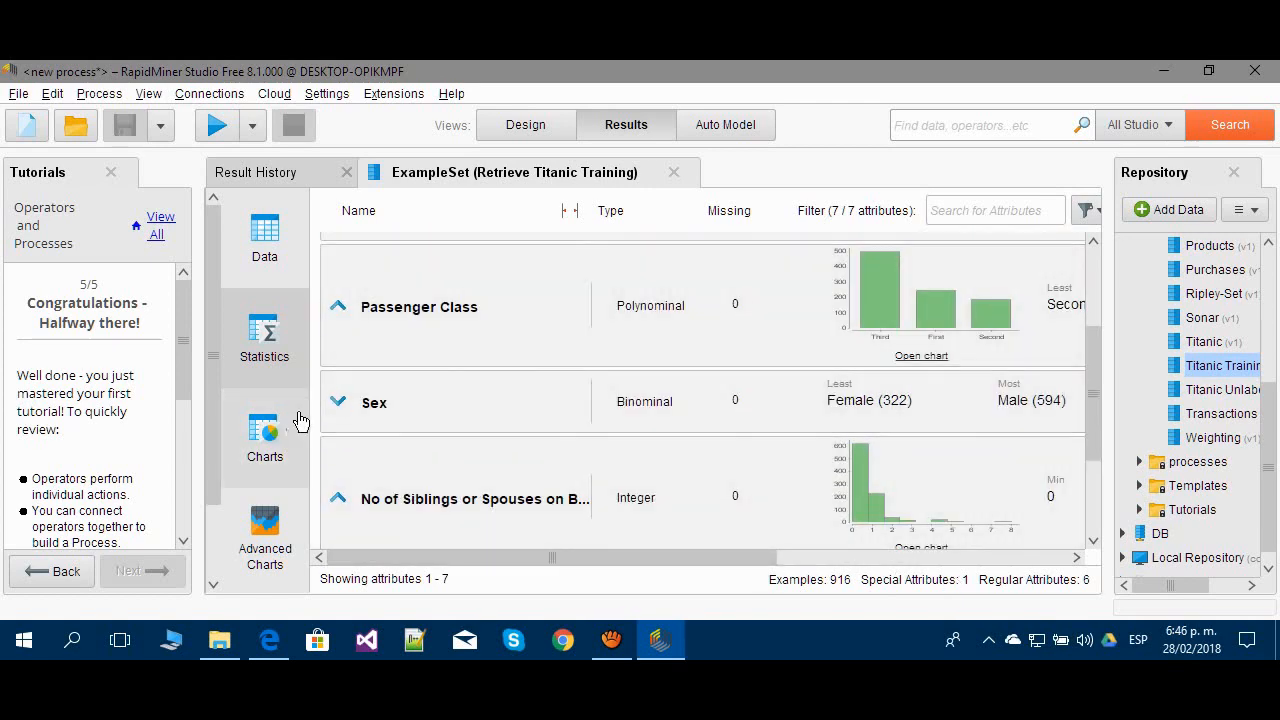
pyautogui.scroll(-3, 735, 549)
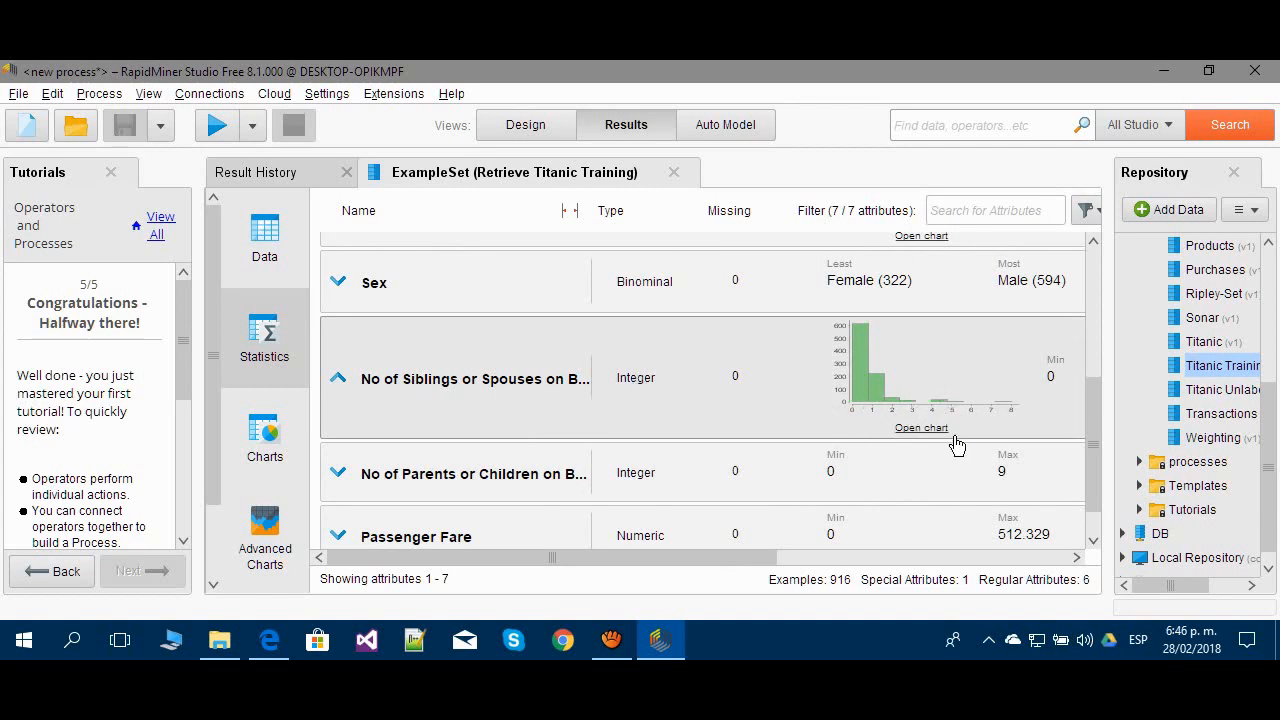
# Show the Titanic Training results as a chart and change the chart style from Scatter to Pie.
pyautogui.click(268, 442)
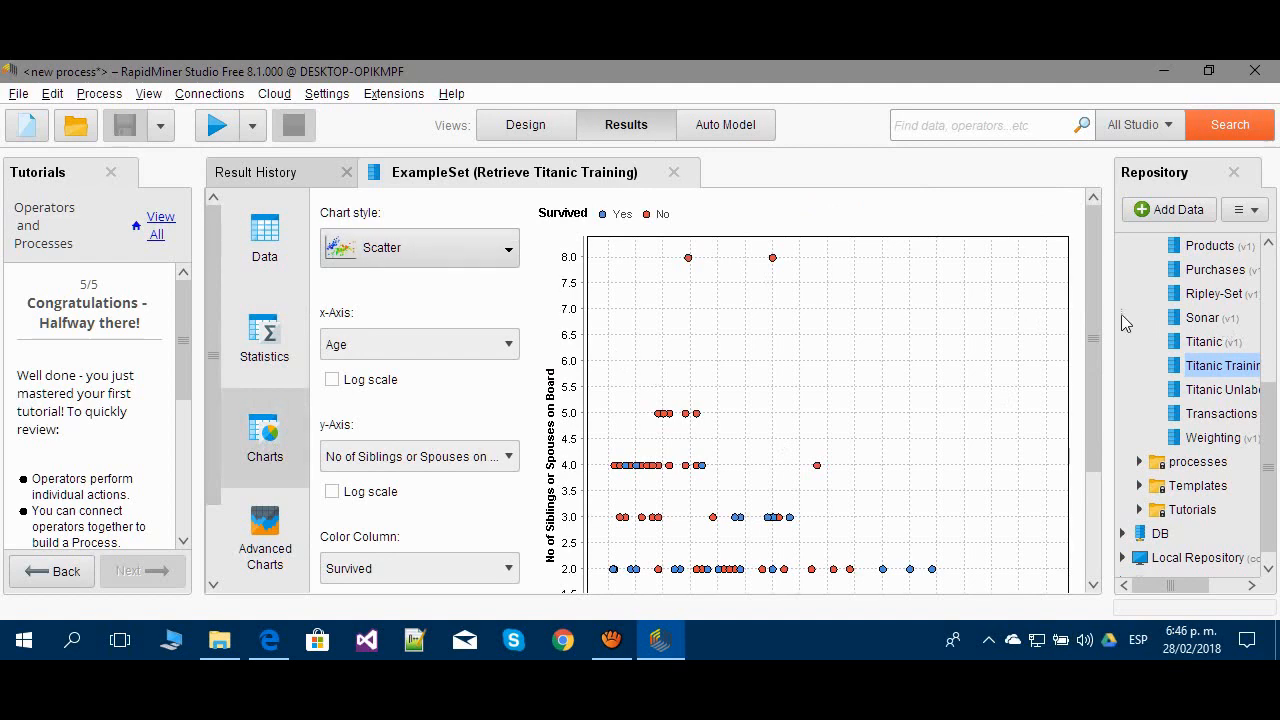
pyautogui.moveTo(1097, 325); pyautogui.dragTo(1116, 351)
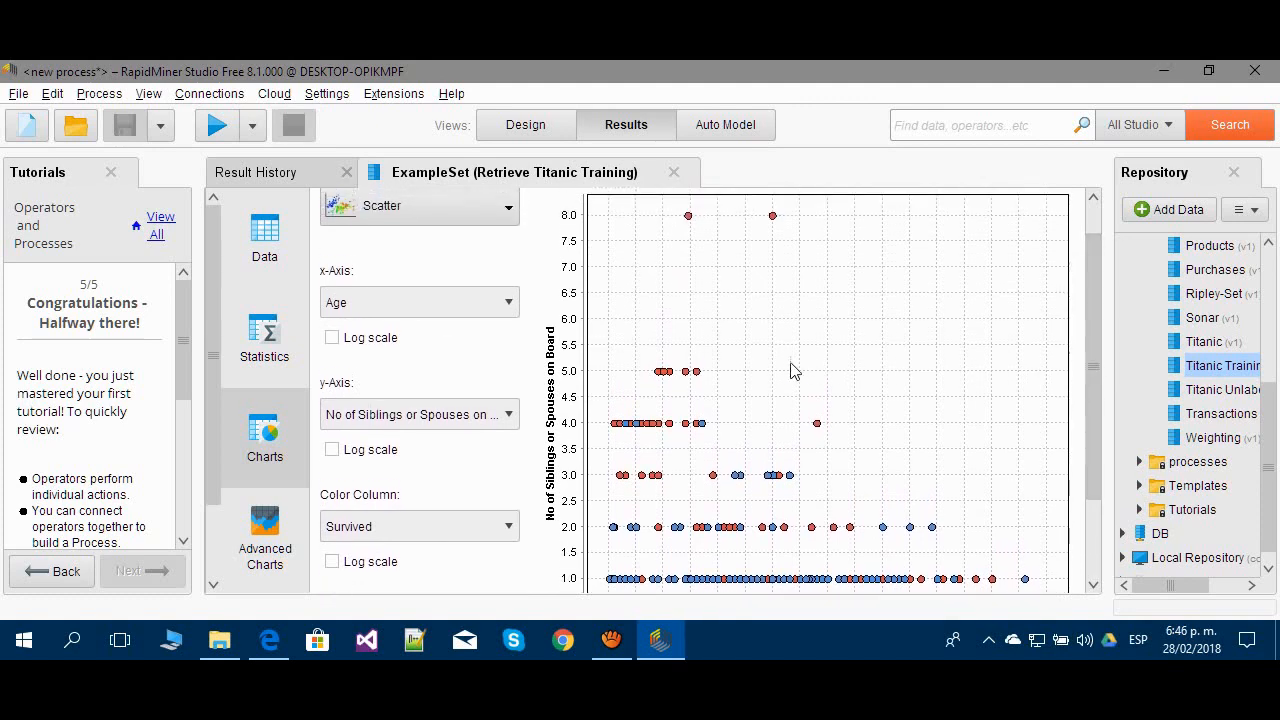
pyautogui.click(510, 210)
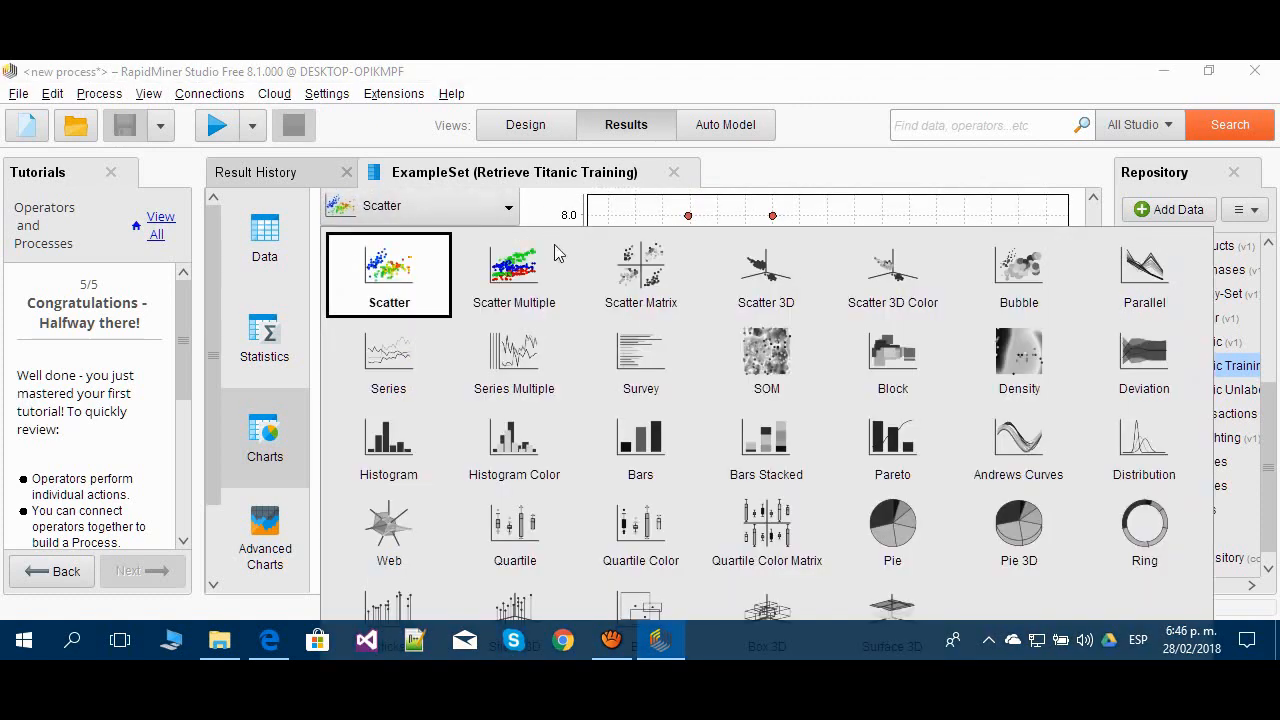
pyautogui.click(885, 525)
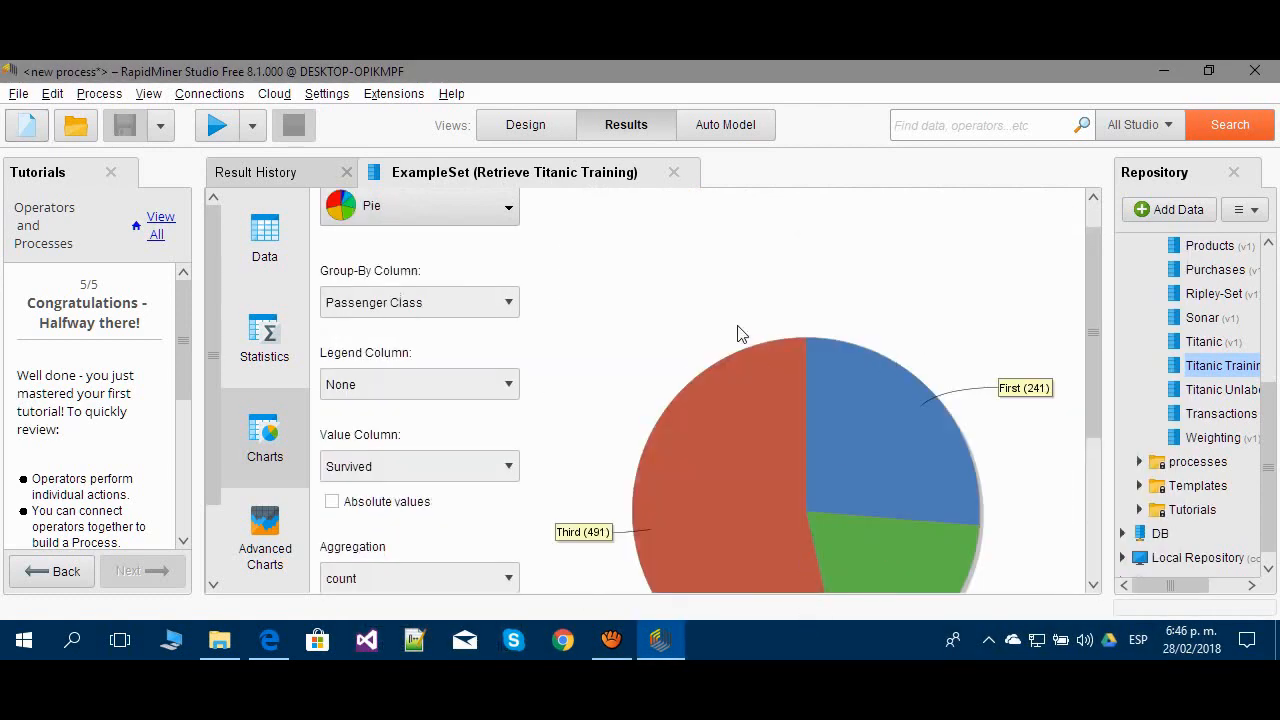
# Return from the pie chart to the process design and start the Basics tutorial Modeling without saving the current process.
pyautogui.moveTo(1096, 317); pyautogui.dragTo(1104, 378)
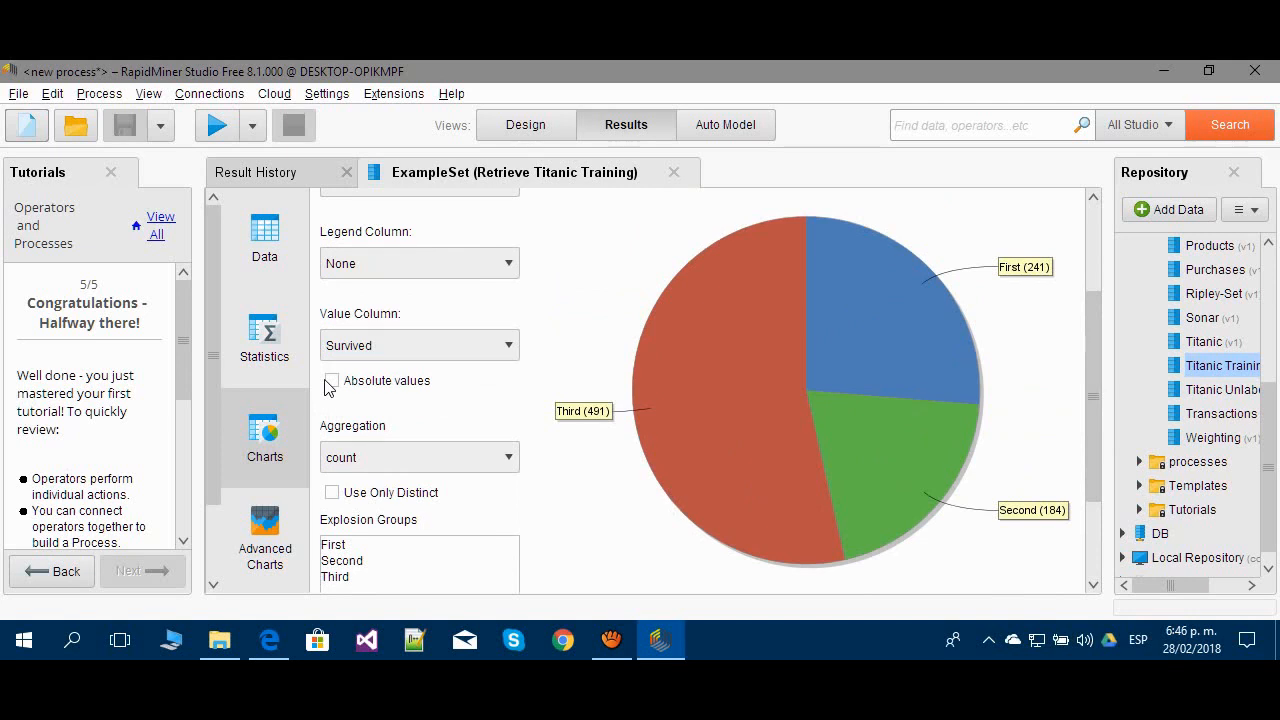
pyautogui.click(526, 127)
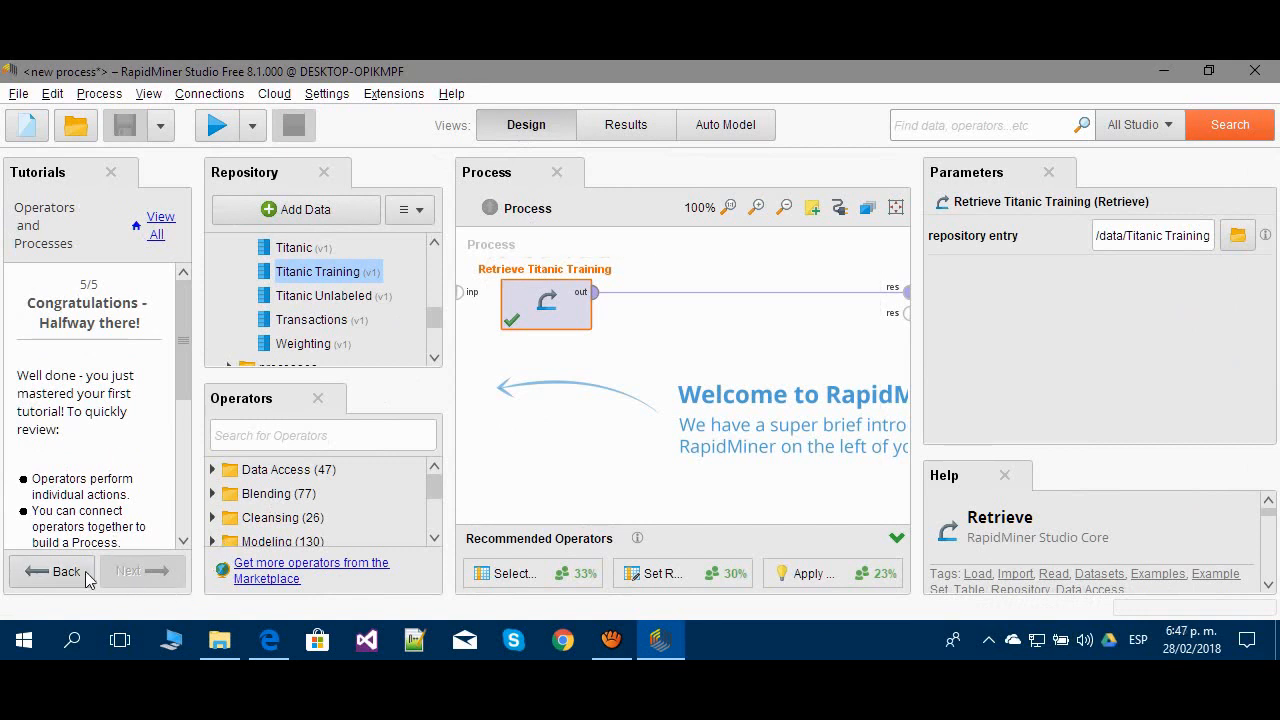
pyautogui.click(20, 94)
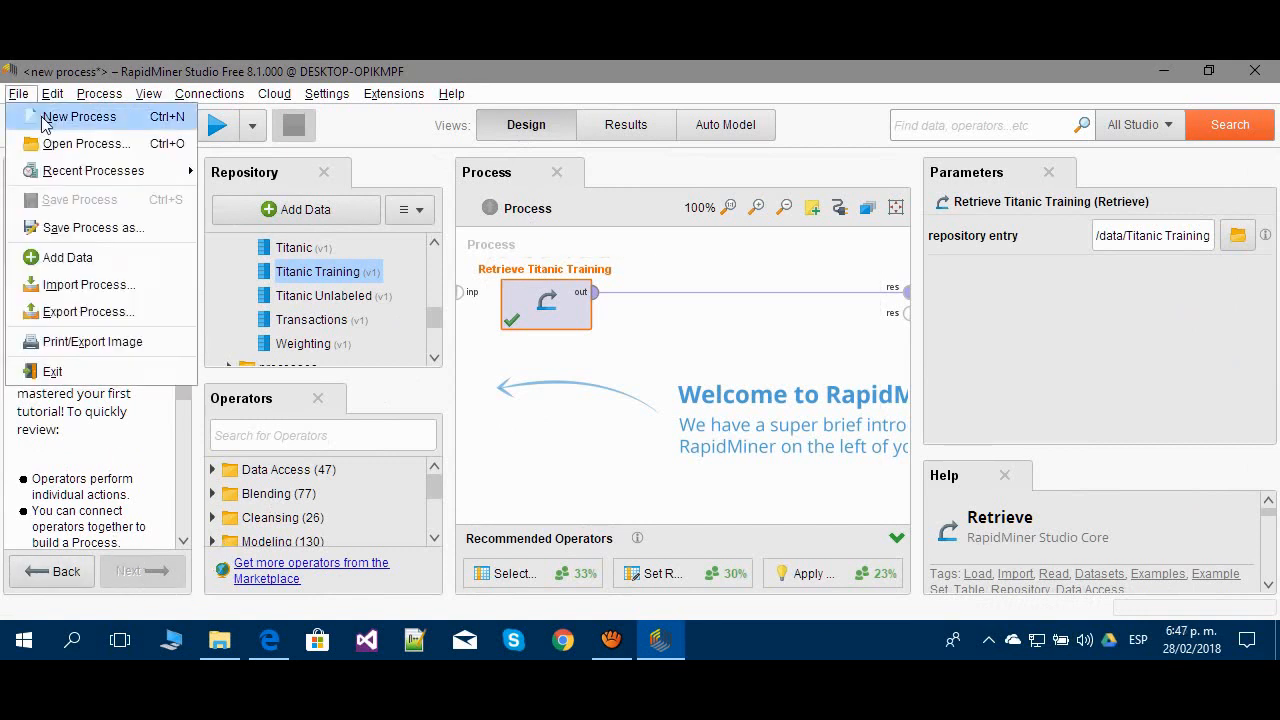
pyautogui.click(78, 117)
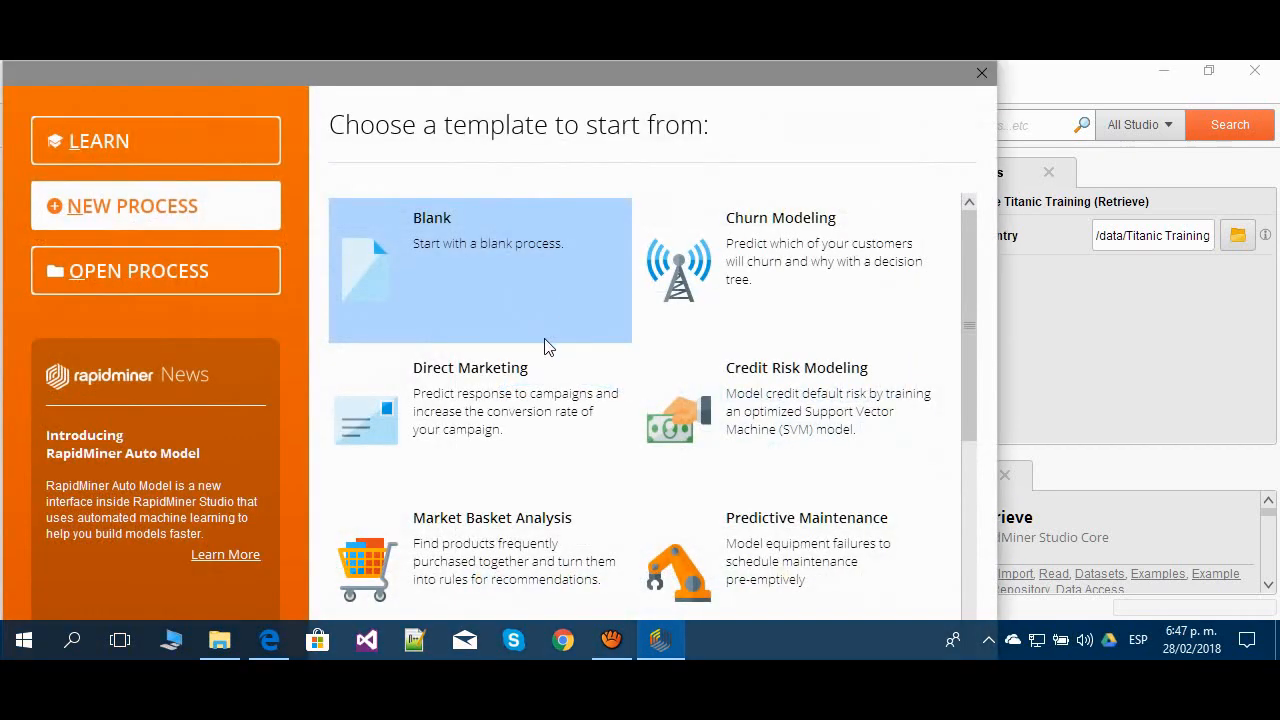
pyautogui.click(140, 146)
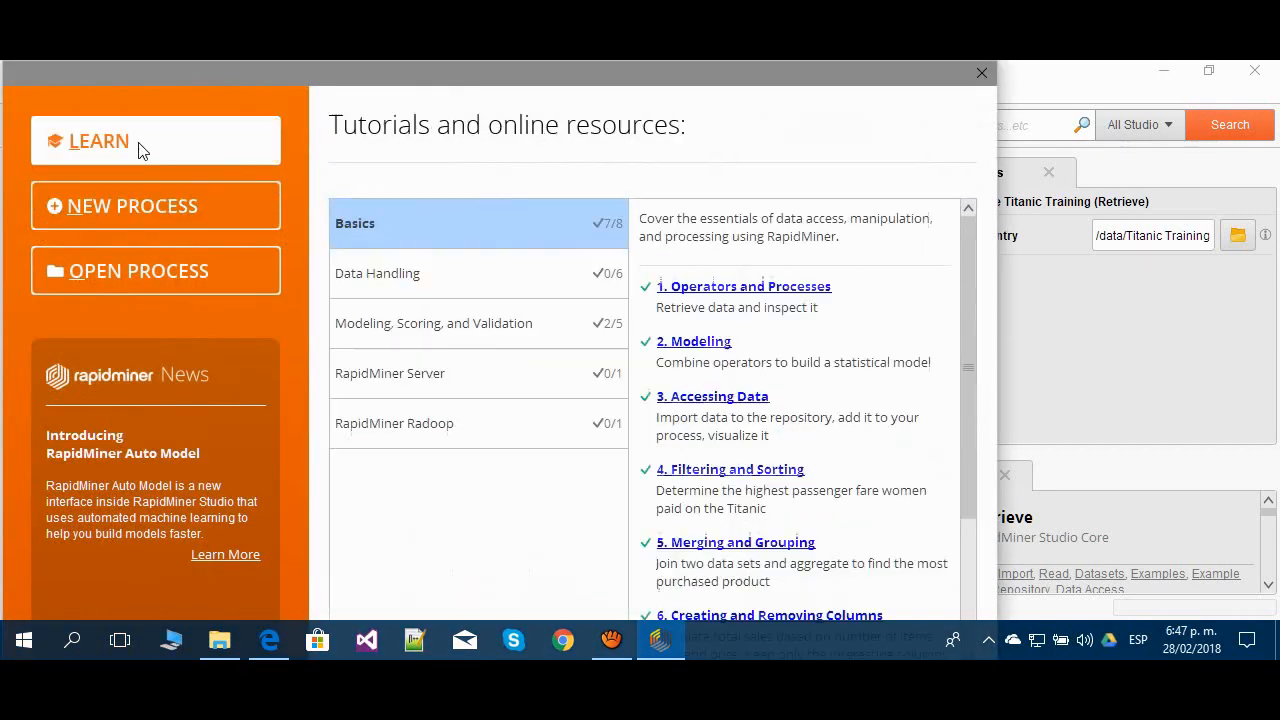
pyautogui.click(690, 342)
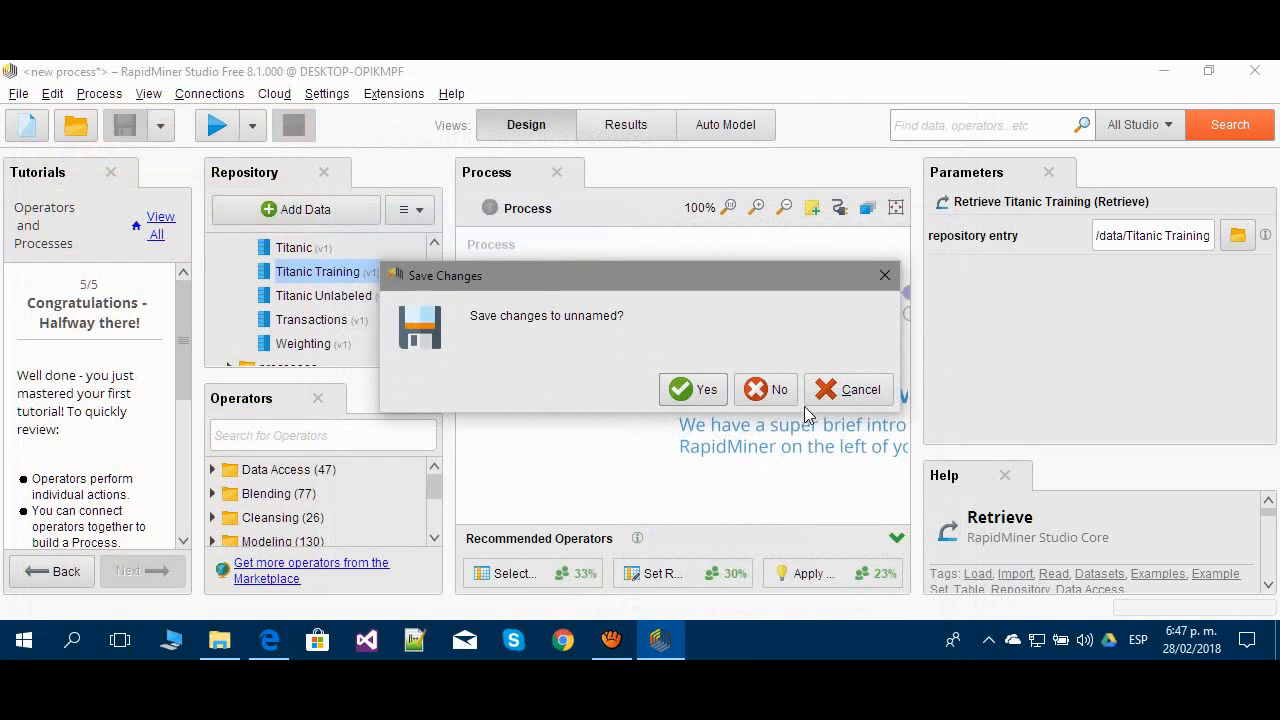
pyautogui.click(792, 391)
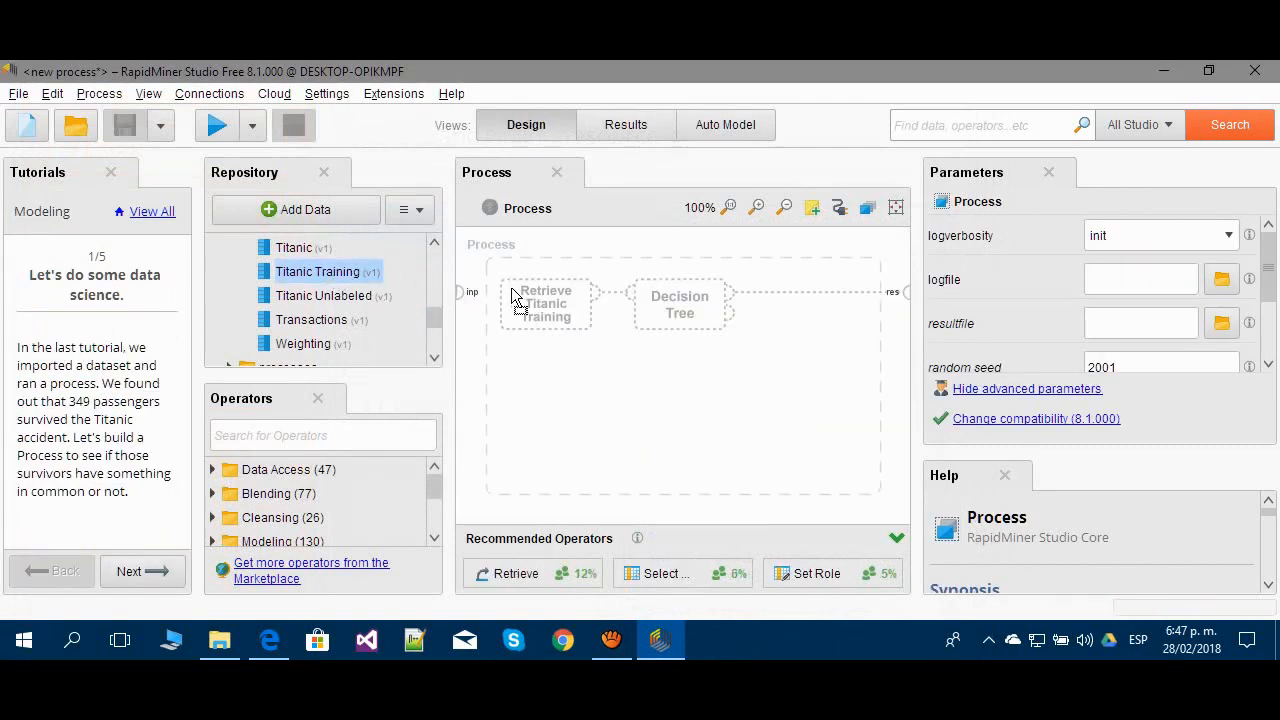
# Place the Titanic Training data and a Decision Tree operator, found by searching for "decisio", in their outlined spots in the process.
pyautogui.moveTo(513, 298); pyautogui.dragTo(532, 302)
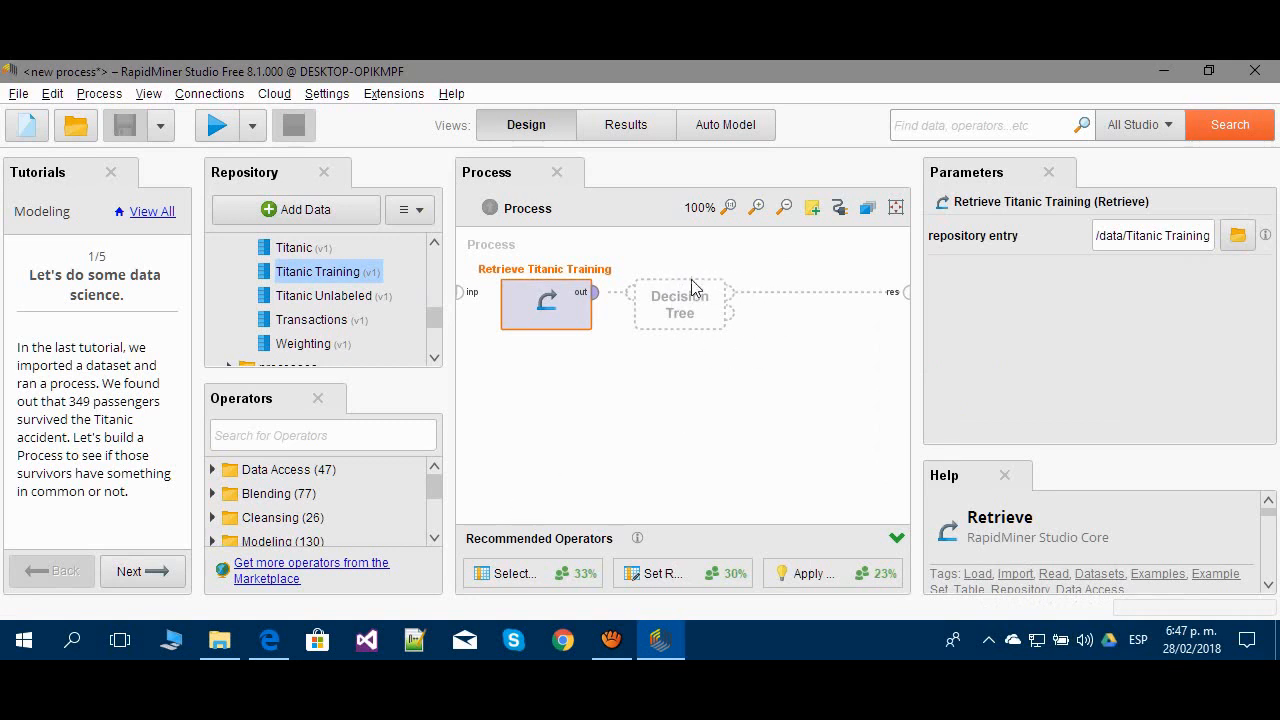
pyautogui.click(228, 435)
pyautogui.write('de')
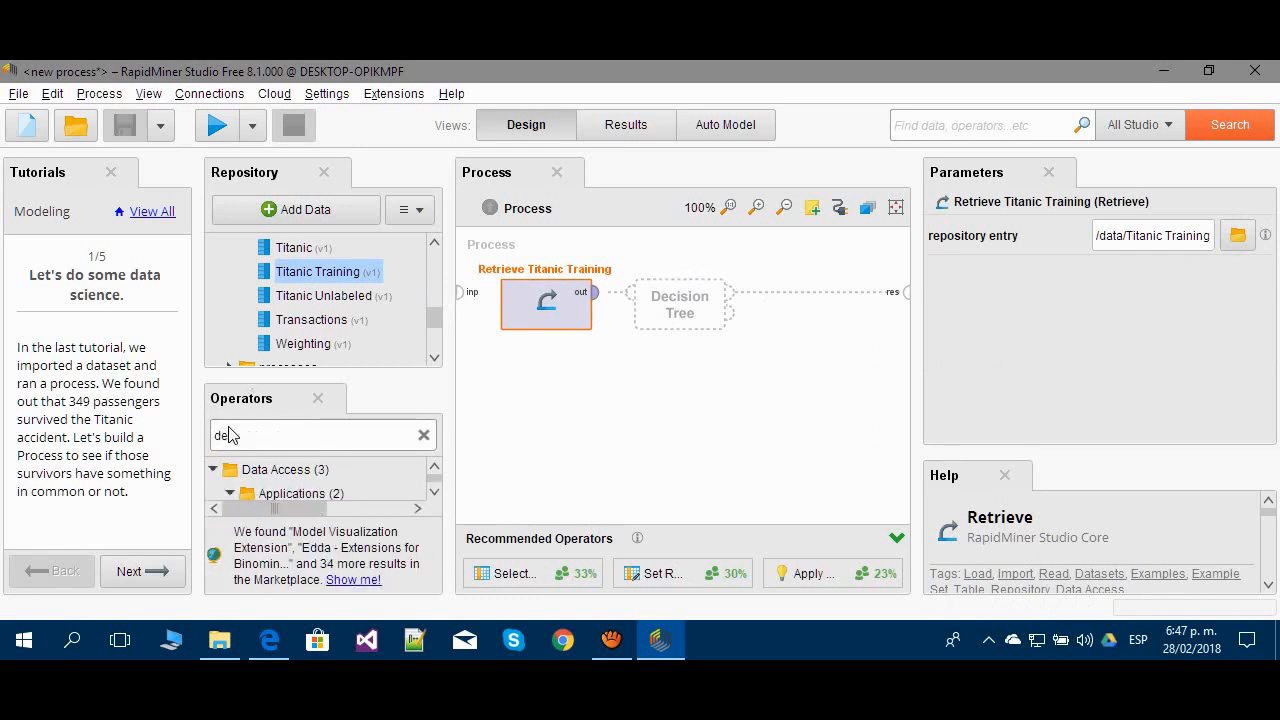
pyautogui.write('cisio')
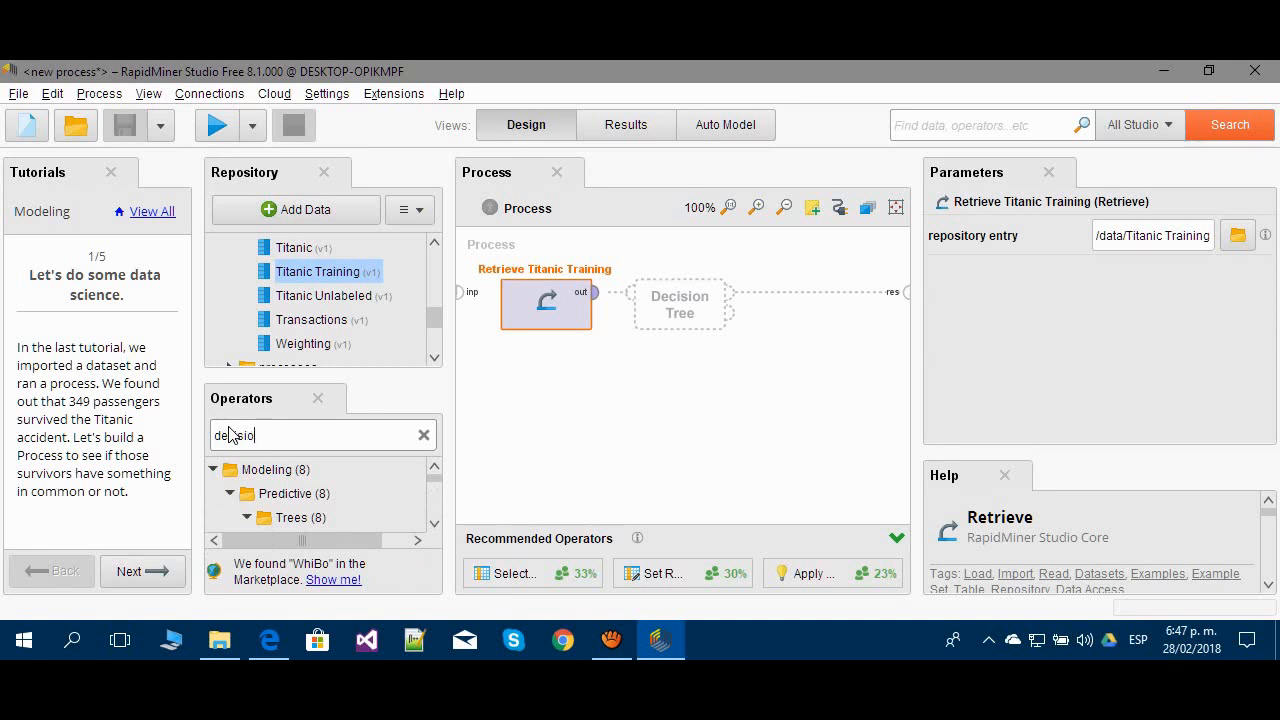
pyautogui.click(433, 526)
pyautogui.moveTo(347, 516); pyautogui.dragTo(655, 269)
pyautogui.moveTo(693, 308)
pyautogui.mouseDown()
pyautogui.moveTo(750, 322)
pyautogui.moveTo(745, 359)
pyautogui.moveTo(680, 313)
pyautogui.mouseUp()
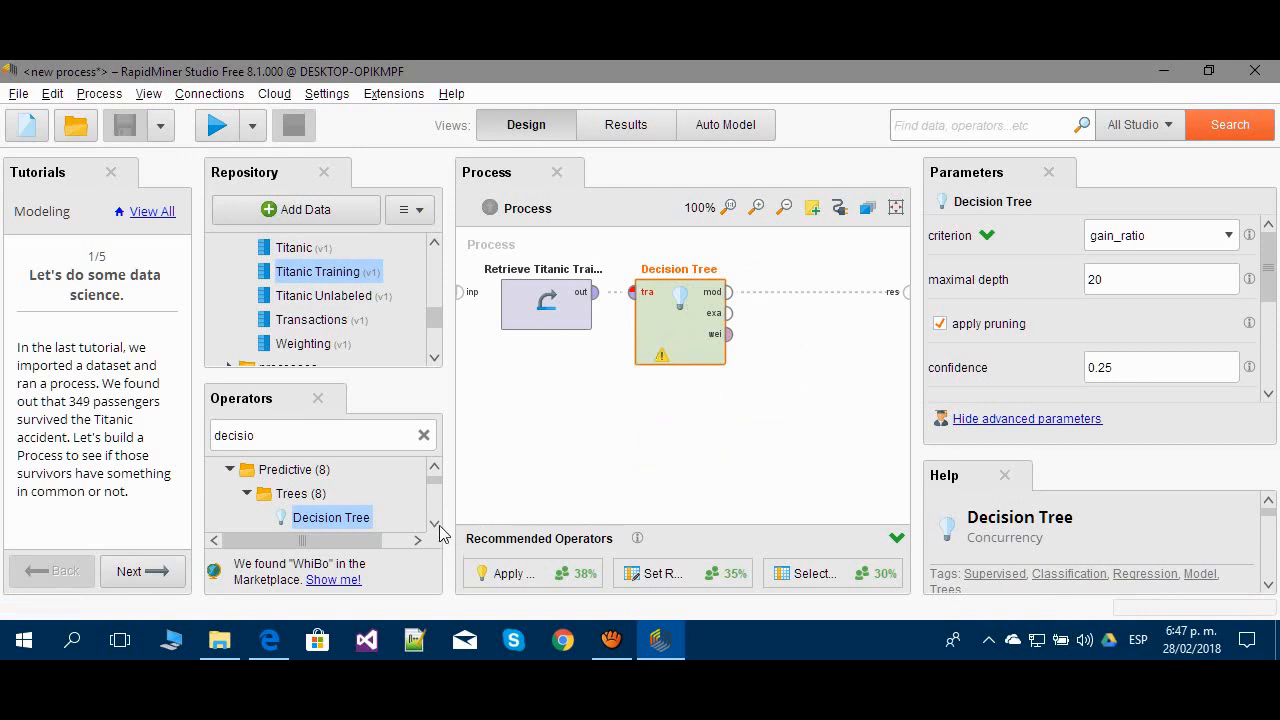
pyautogui.scroll(-2, 439, 526)
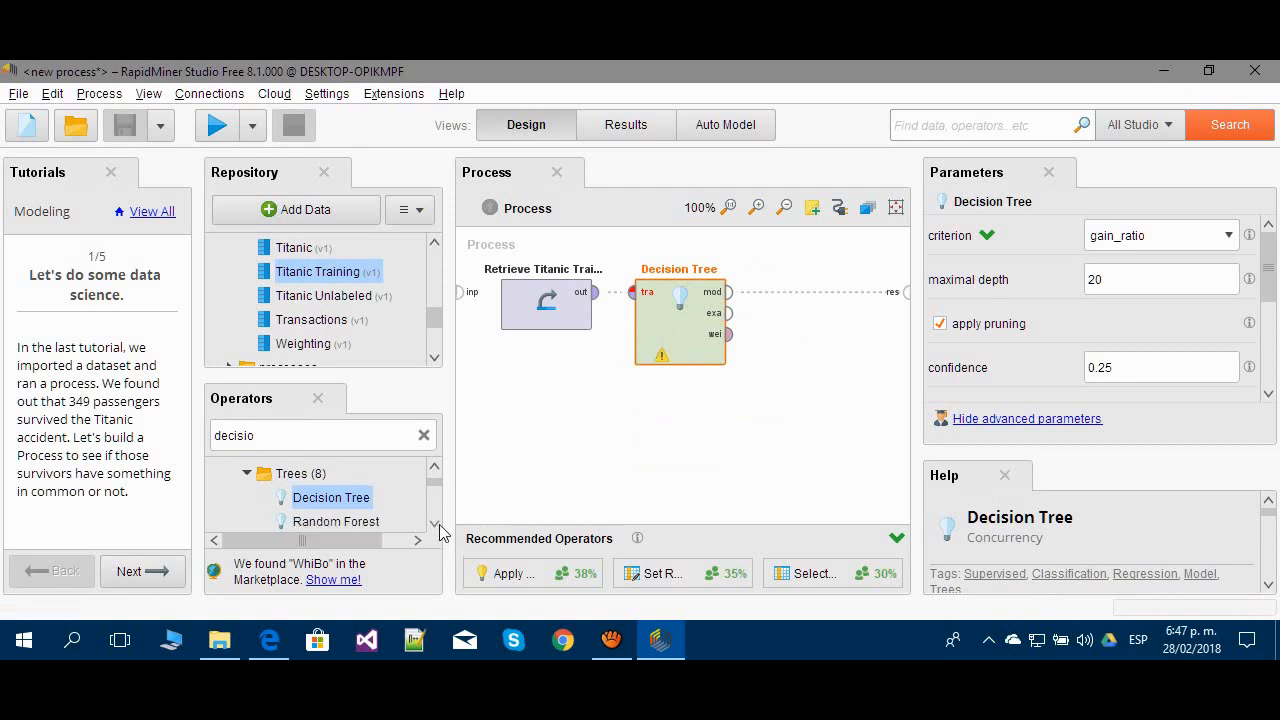
# Connect the Retrieve operator's output to the Decision Tree's training input, and the tree's model output to the process result.
pyautogui.click(583, 300)
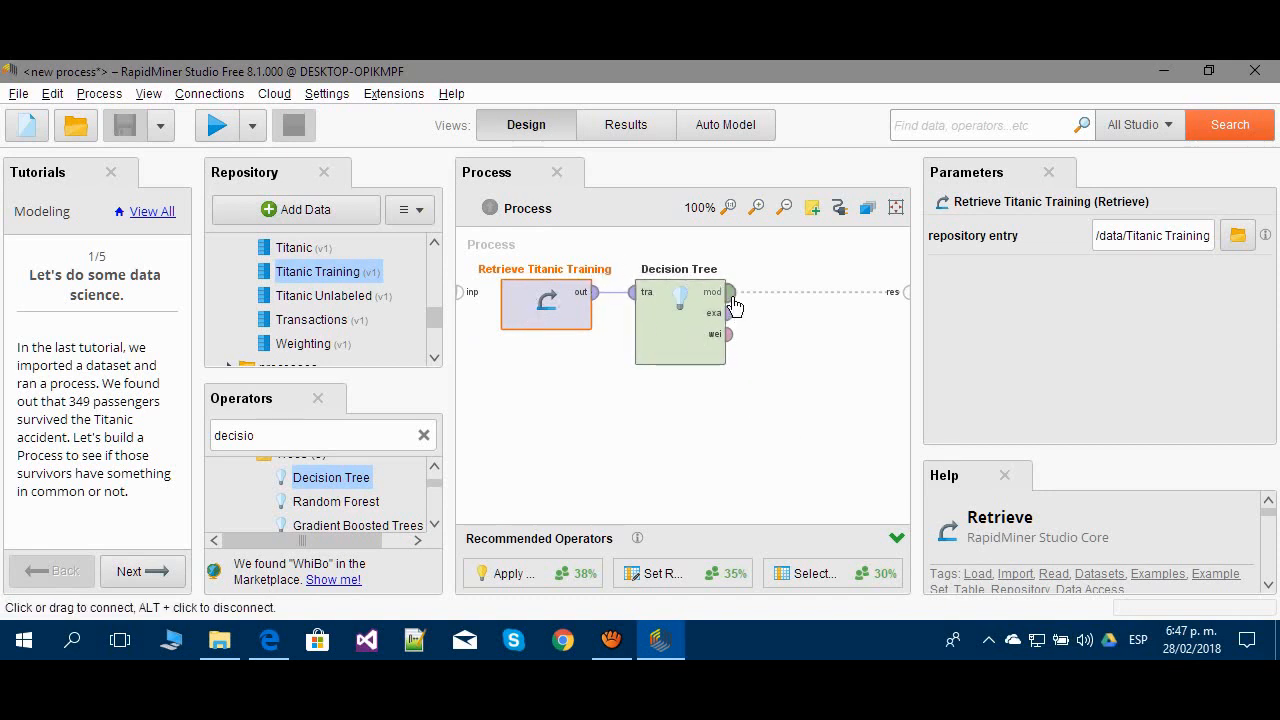
pyautogui.moveTo(733, 300); pyautogui.dragTo(906, 292)
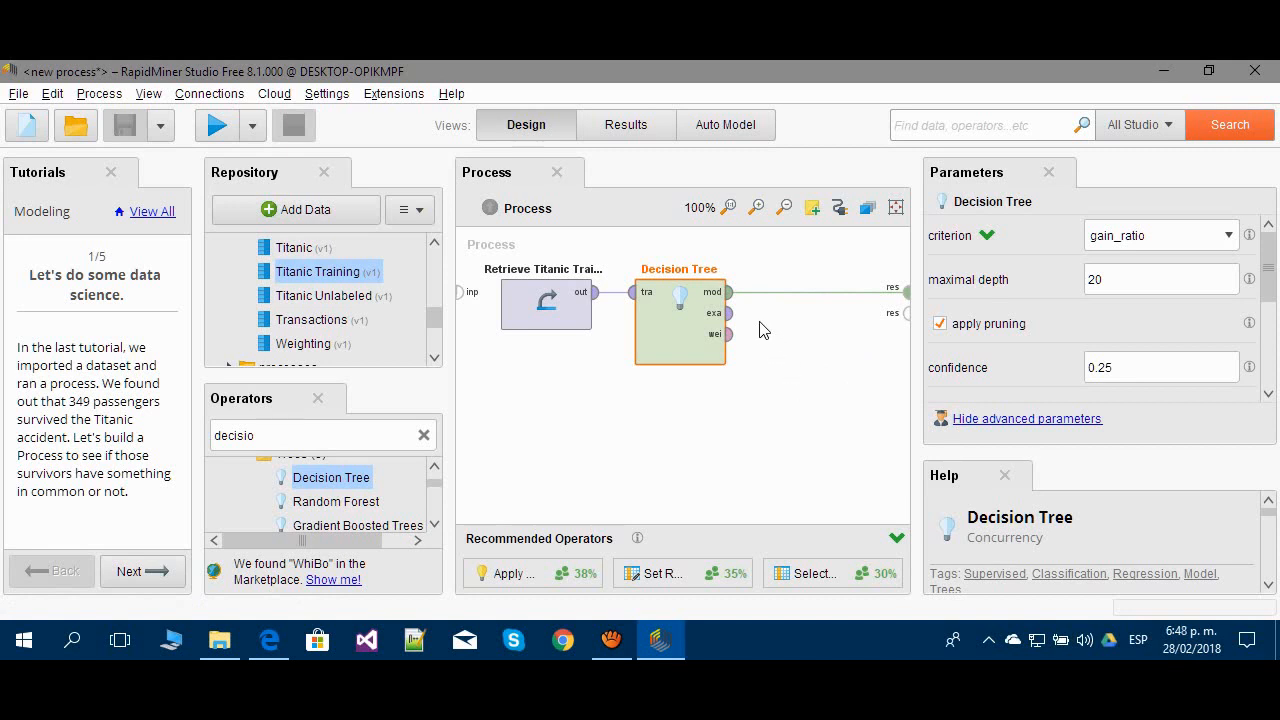
pyautogui.click(728, 313)
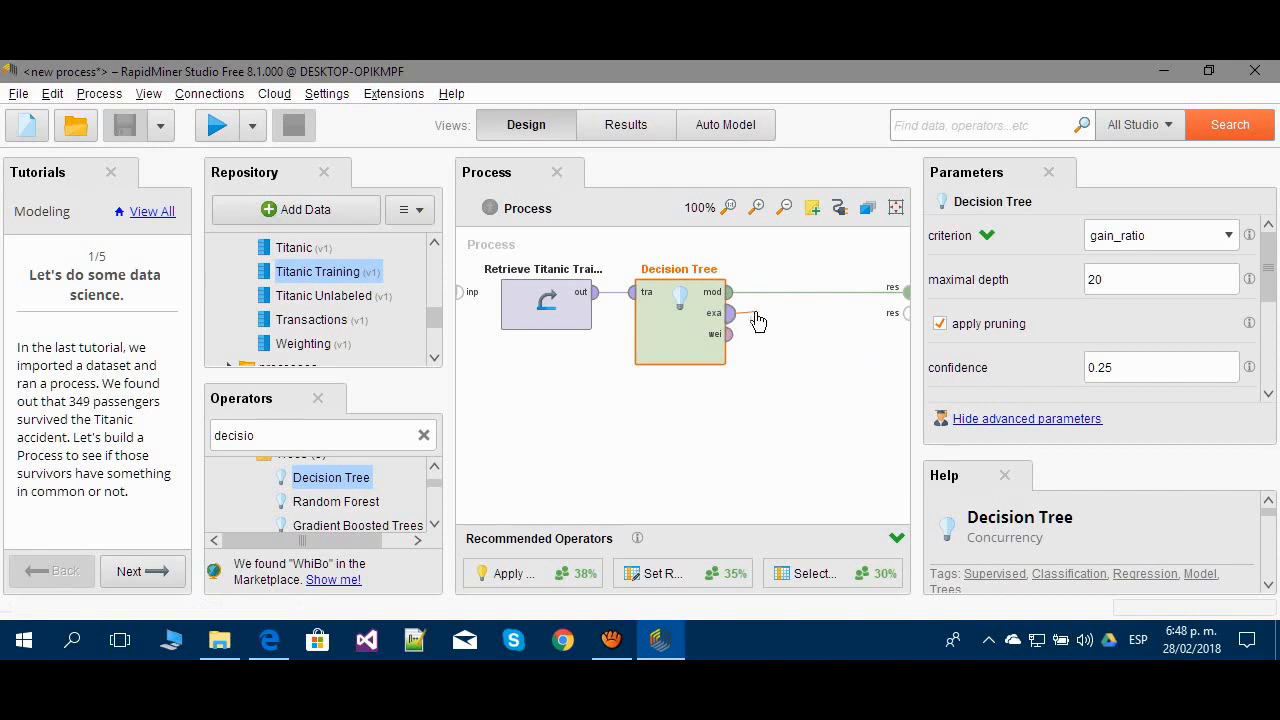
pyautogui.click(906, 315)
pyautogui.keyDown('alt'); pyautogui.click(818, 319); pyautogui.keyUp('alt')
# Run the process and examine the top branches of the decision tree graph.
pyautogui.click(219, 127)
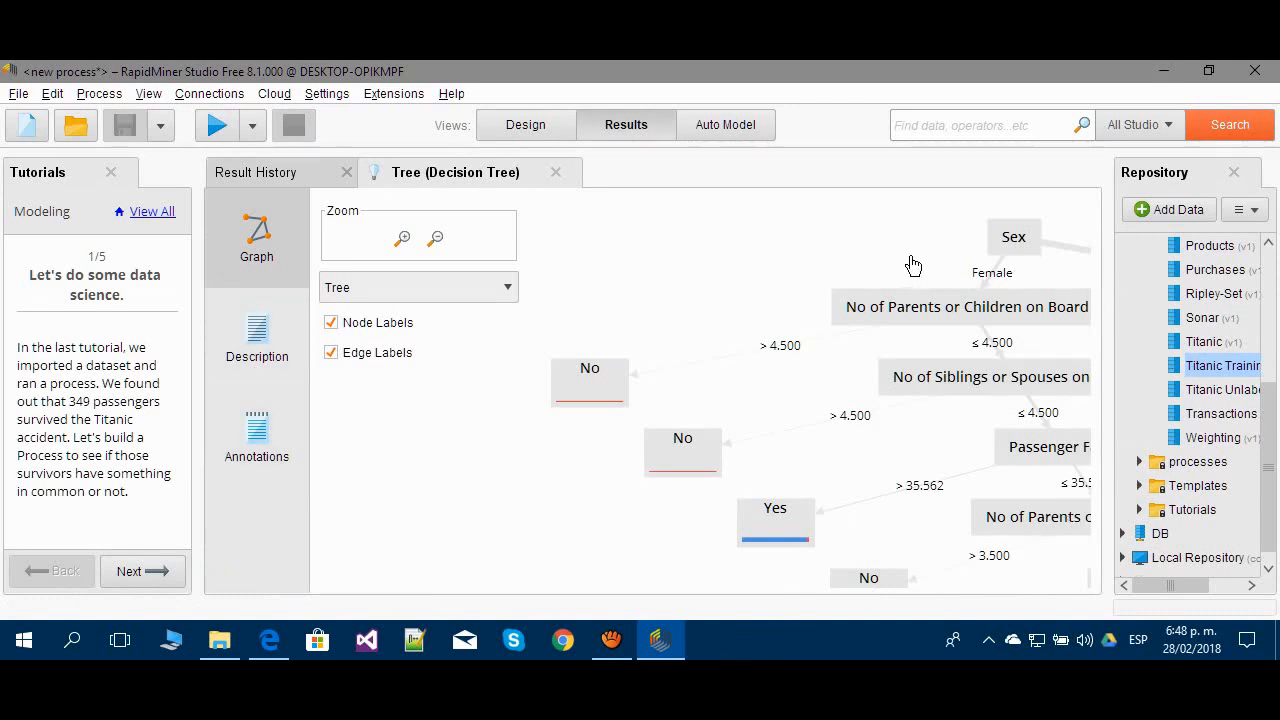
pyautogui.moveTo(906, 257); pyautogui.dragTo(740, 297)
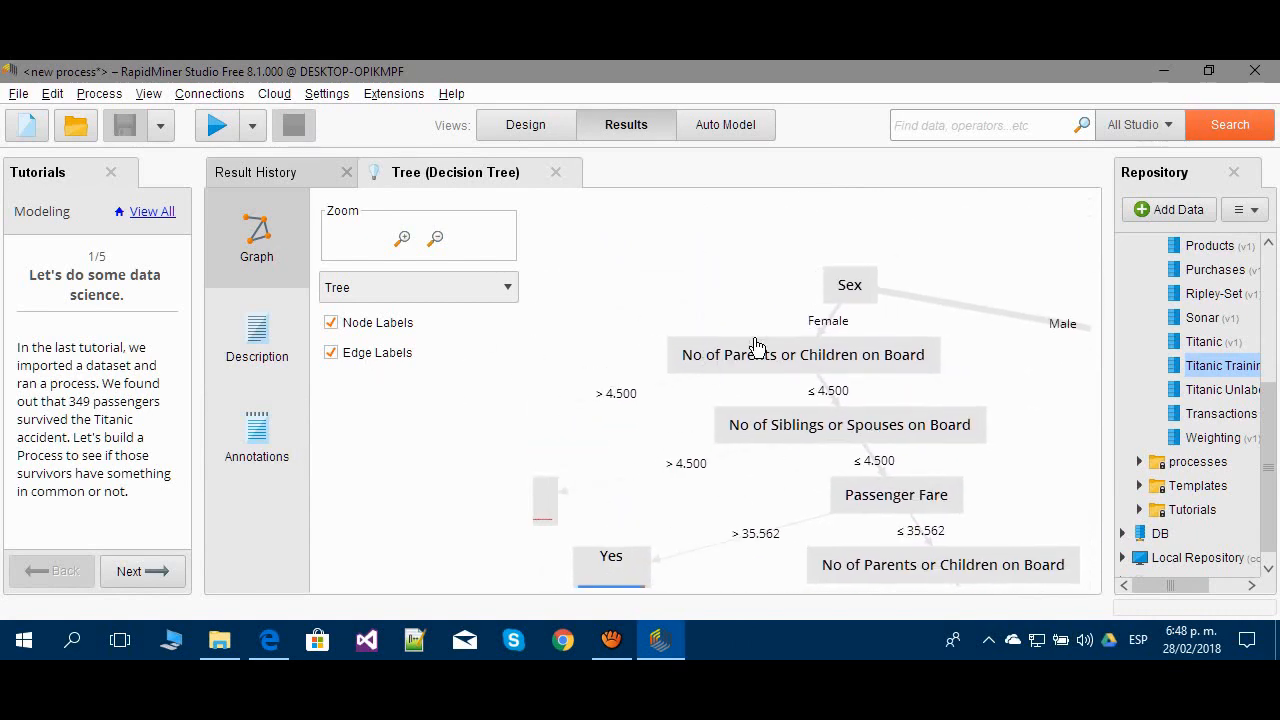
# Connect the Decision Tree's example set output to the second result port in the process design and run the process again.
pyautogui.click(526, 124)
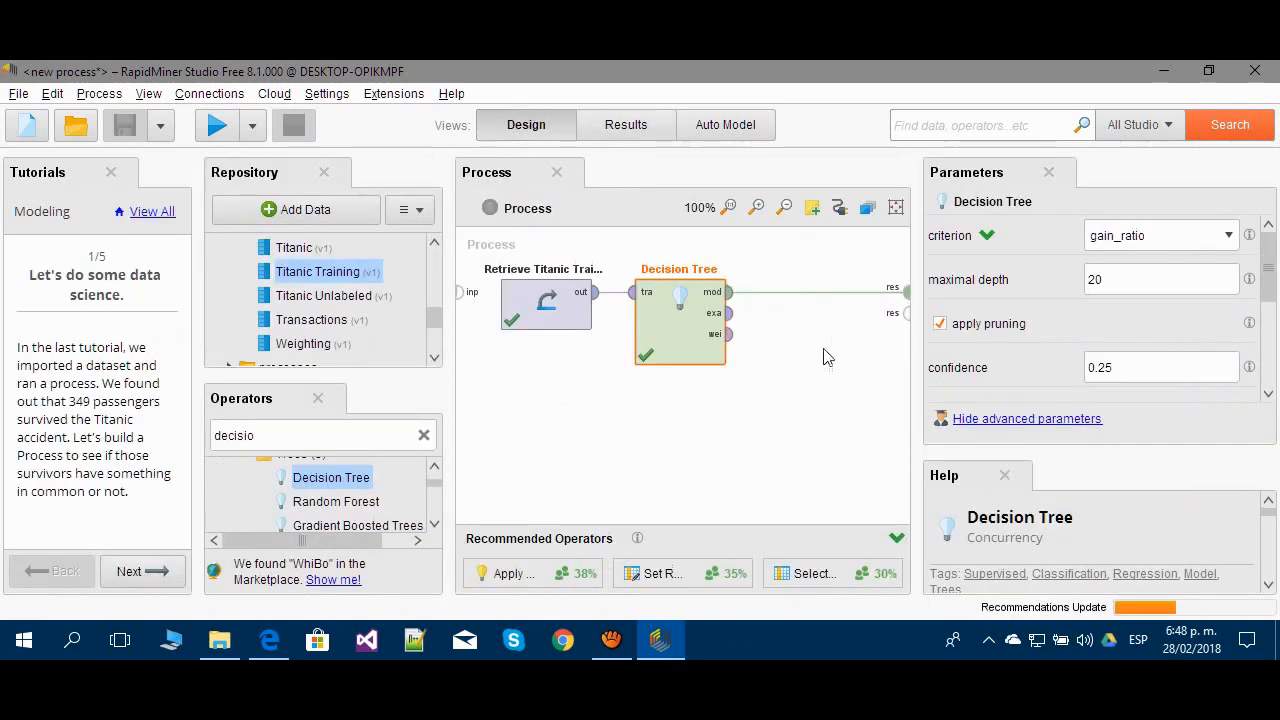
pyautogui.moveTo(729, 313); pyautogui.dragTo(906, 313)
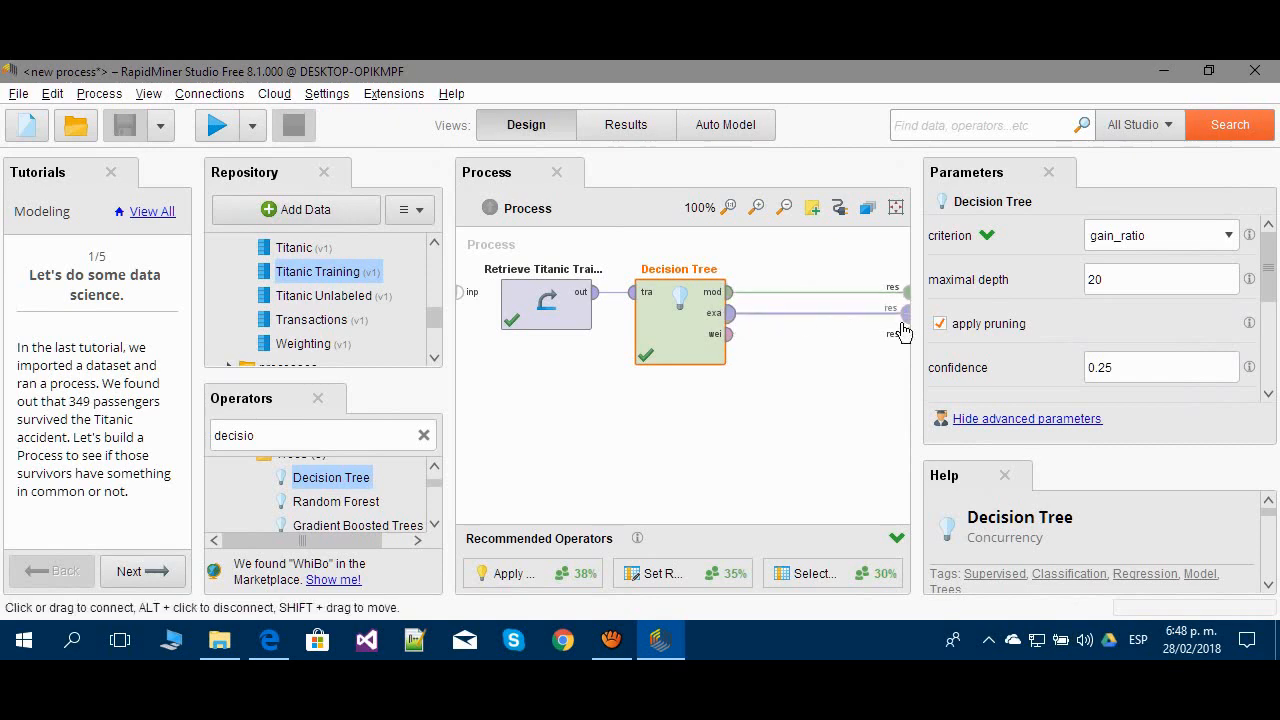
pyautogui.click(217, 124)
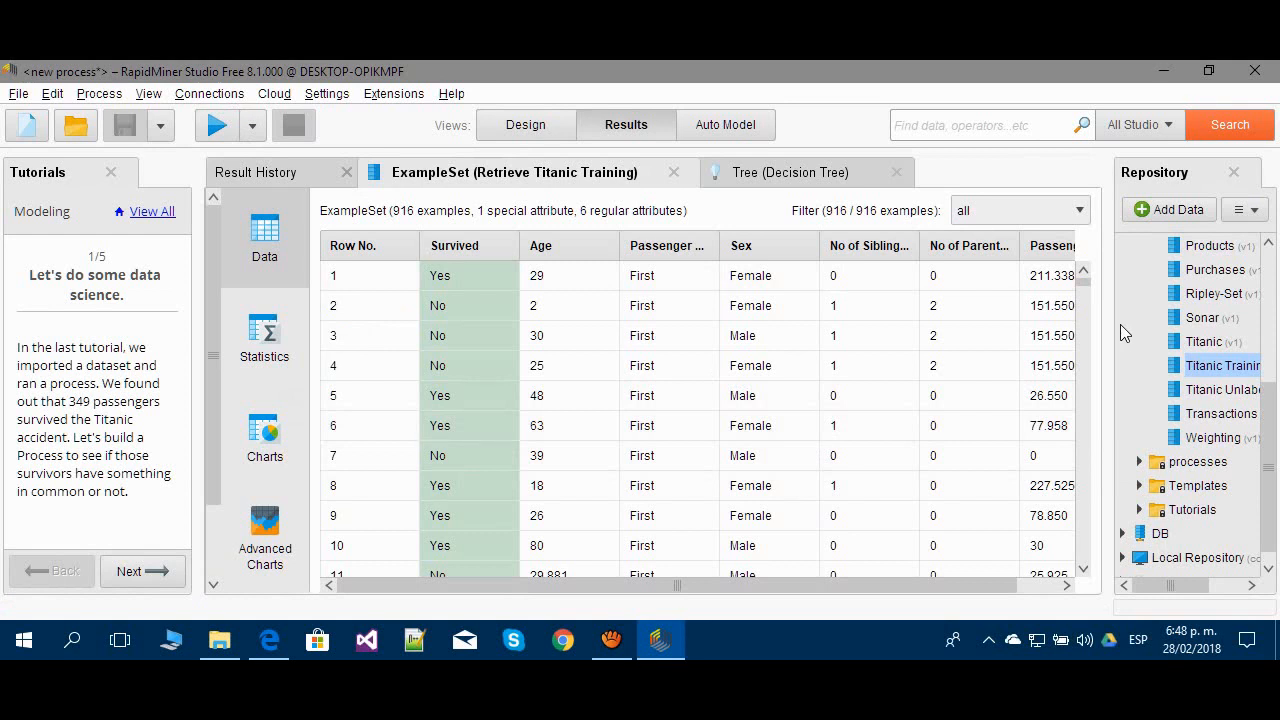
# Create a new blank process without saving the current one, and widen the process design area.
pyautogui.click(19, 99)
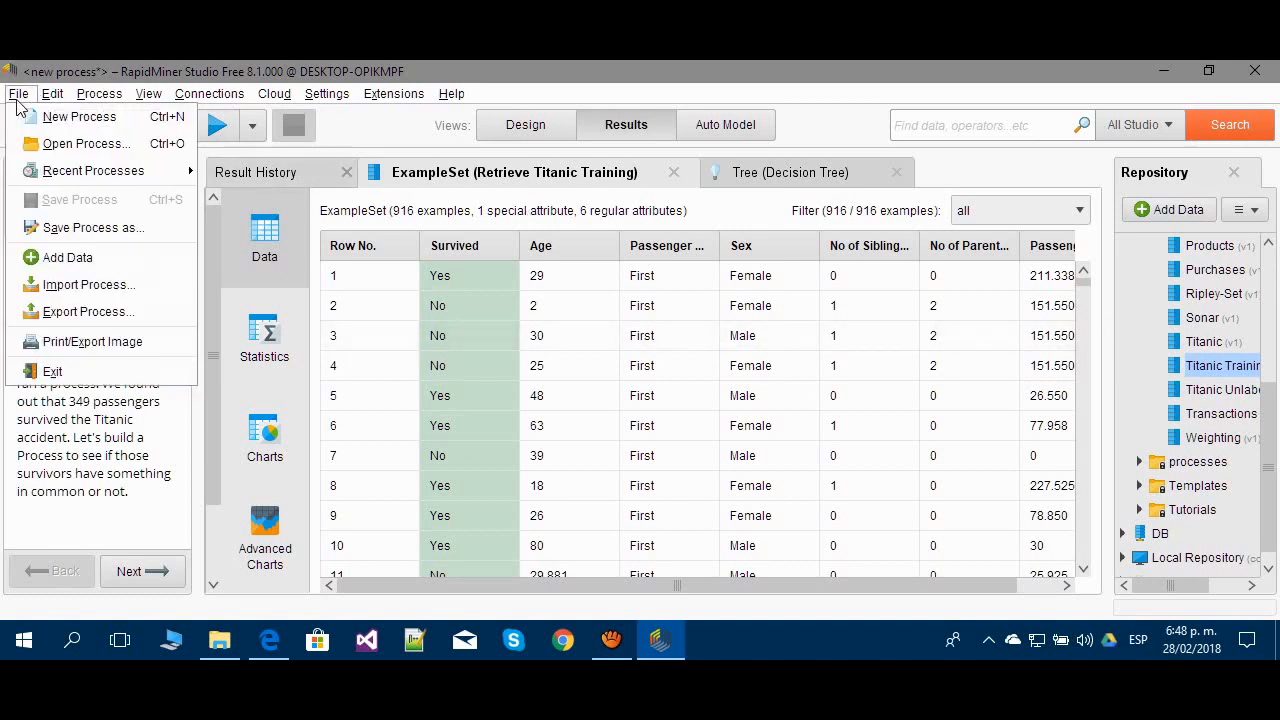
pyautogui.click(62, 117)
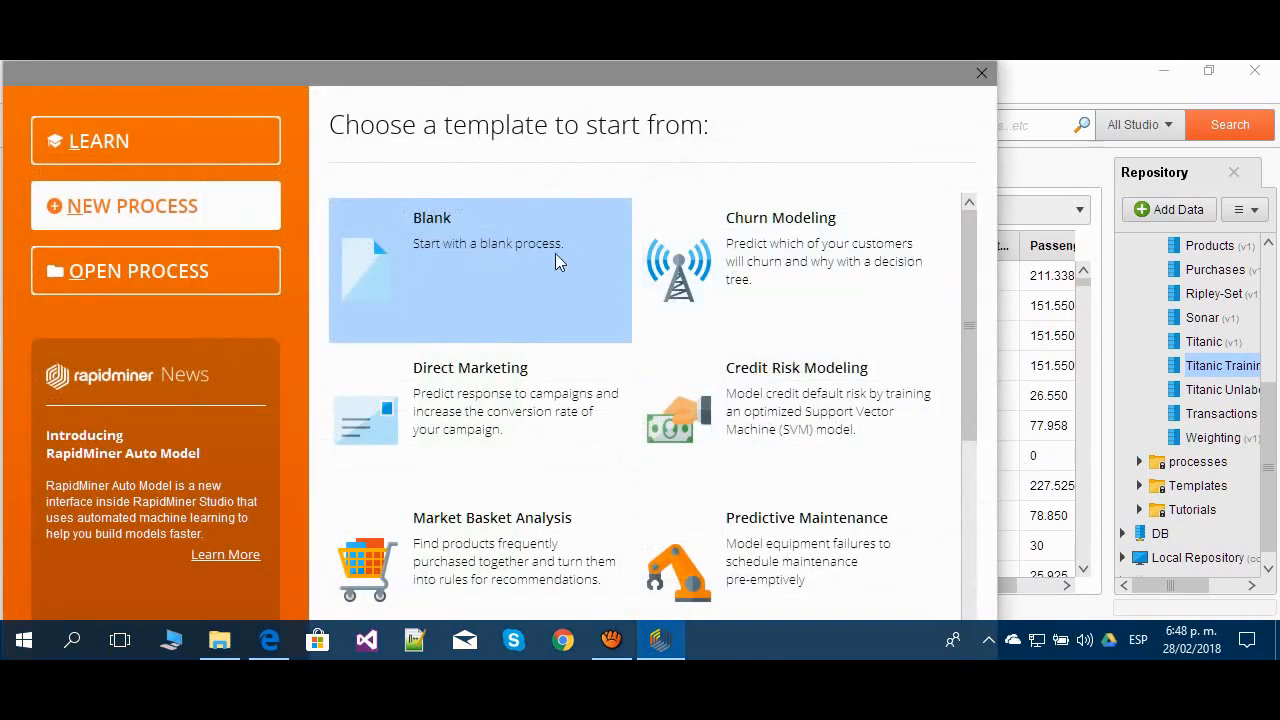
pyautogui.click(557, 261)
pyautogui.click(775, 392)
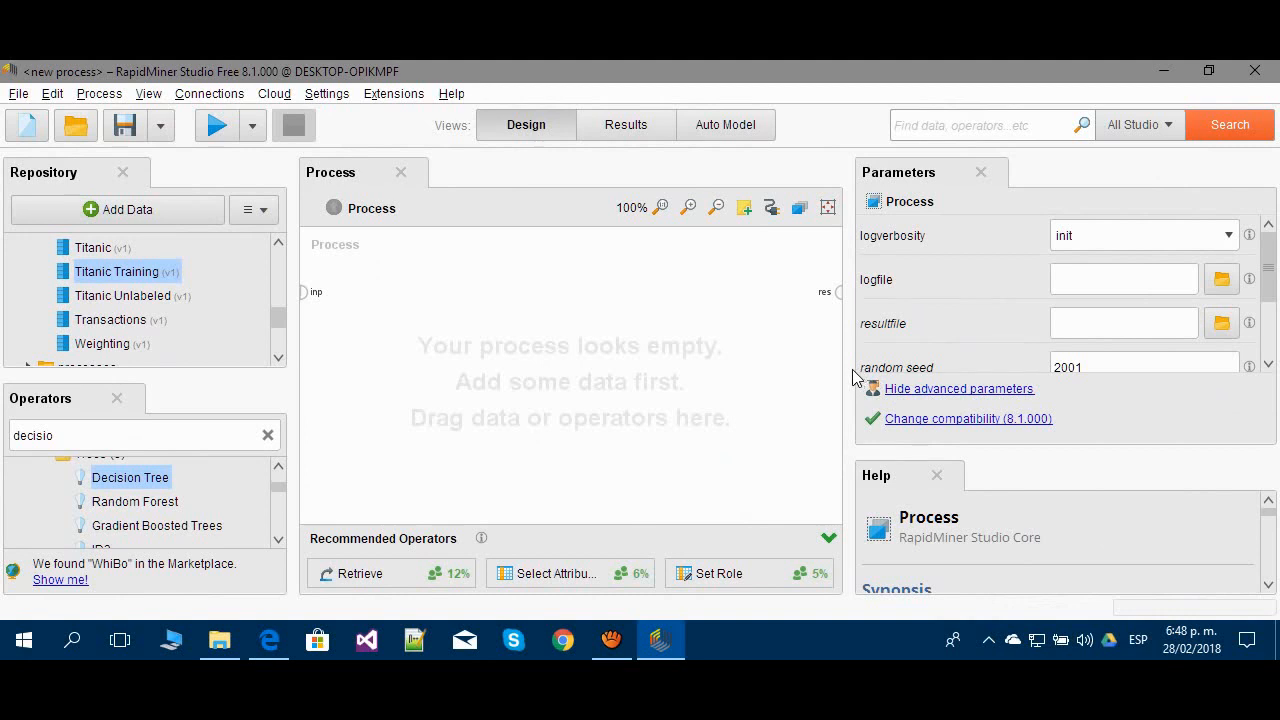
pyautogui.moveTo(855, 377); pyautogui.dragTo(1008, 377)
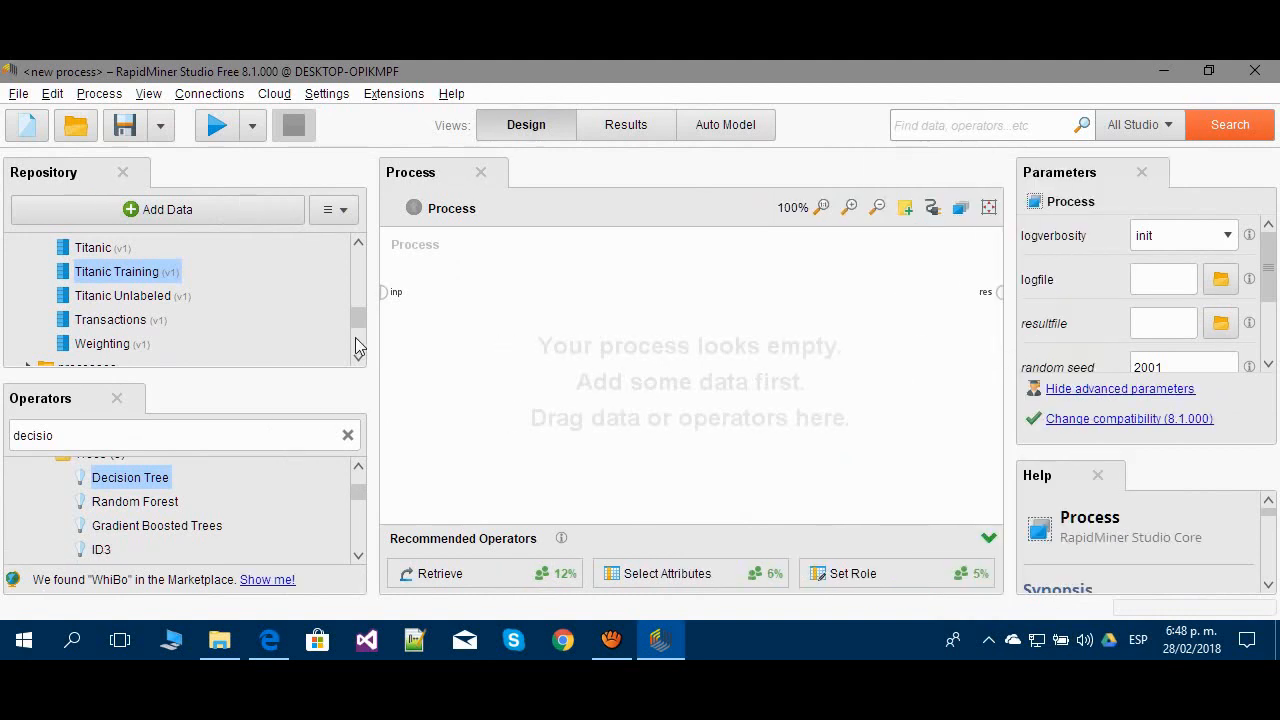
# Add the Iris sample data to the blank process and connect its output to the process result.
pyautogui.moveTo(358, 320); pyautogui.dragTo(346, 278)
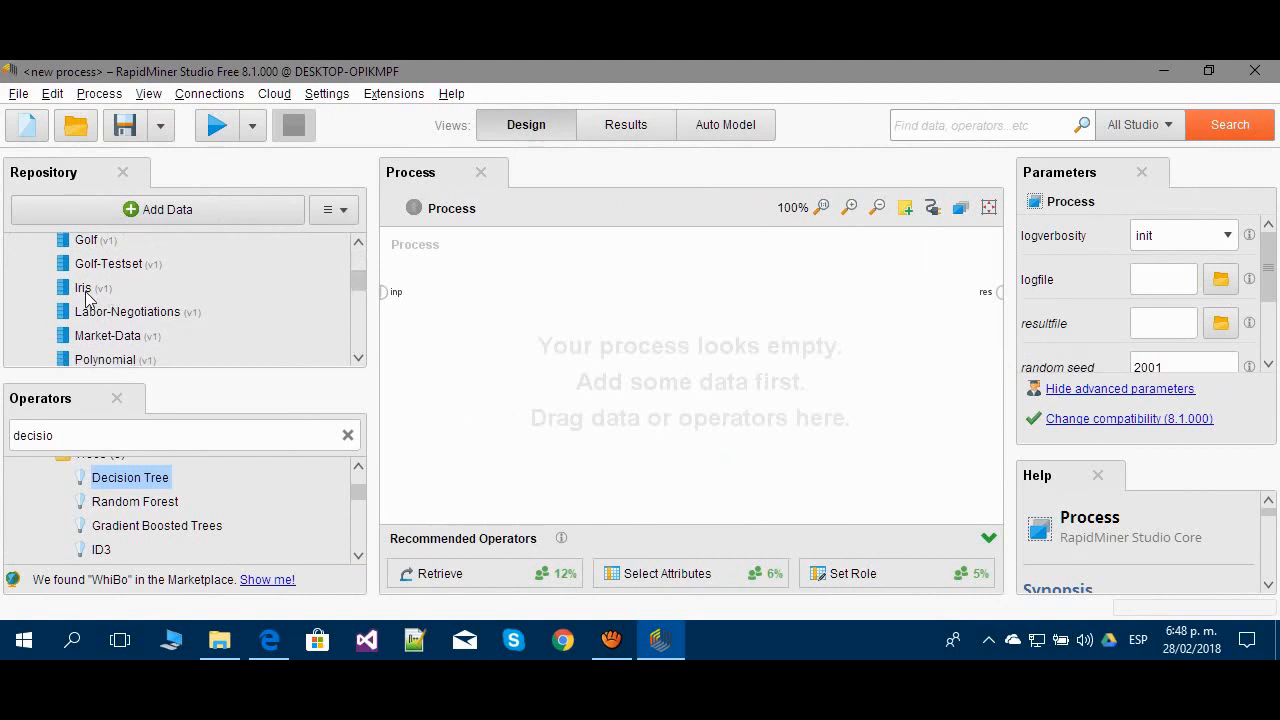
pyautogui.moveTo(87, 288); pyautogui.dragTo(482, 301)
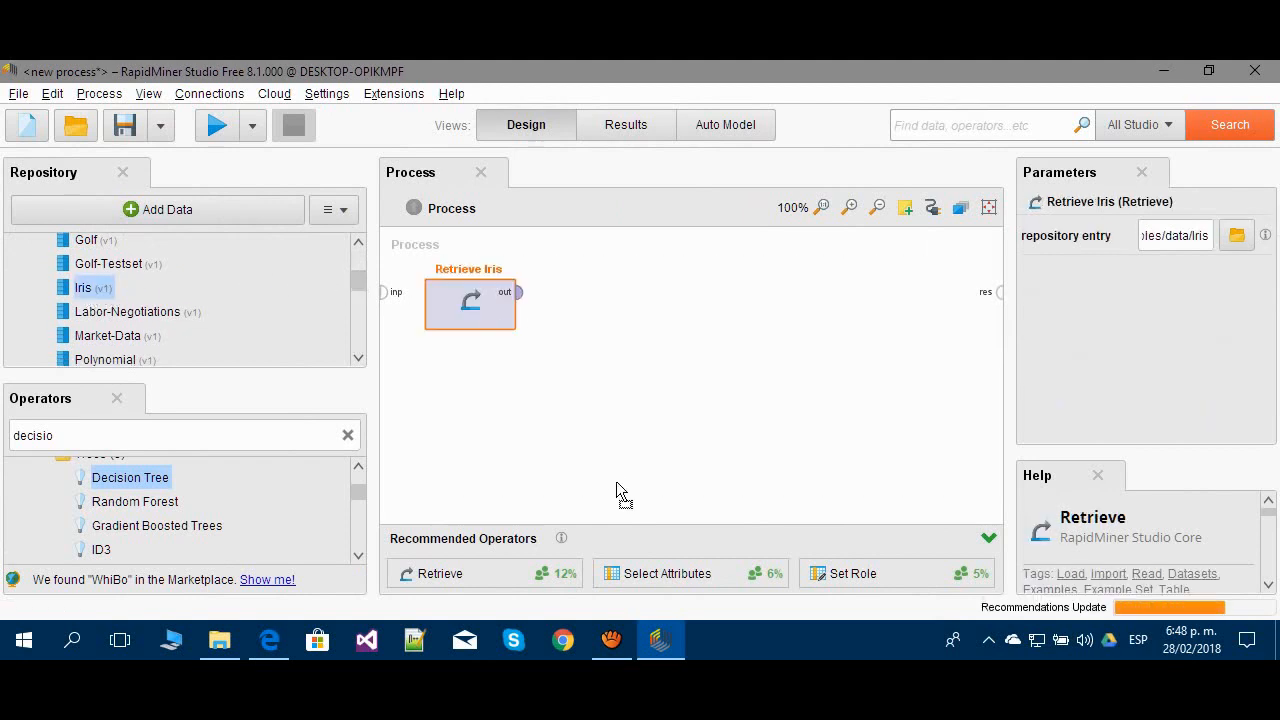
pyautogui.click(518, 292)
pyautogui.click(999, 292)
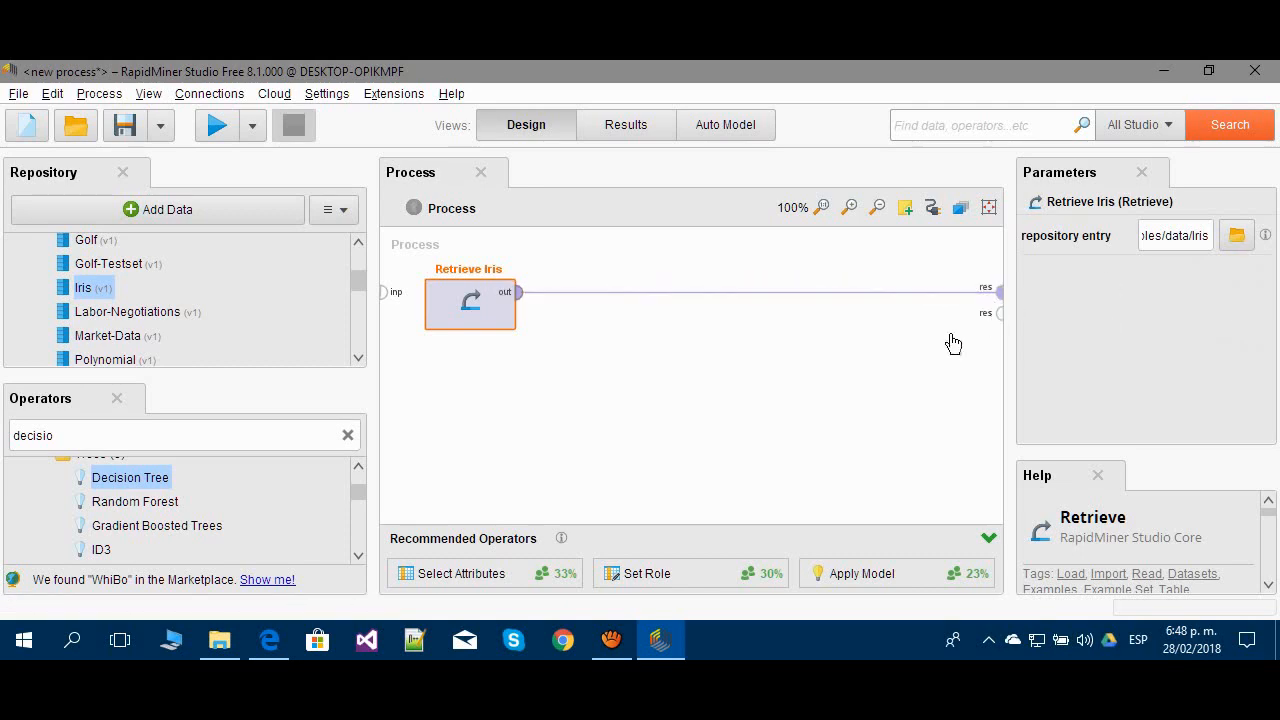
# Run the Iris process, view its data table and attribute statistics, and expand the details of the label attribute.
pyautogui.click(220, 128)
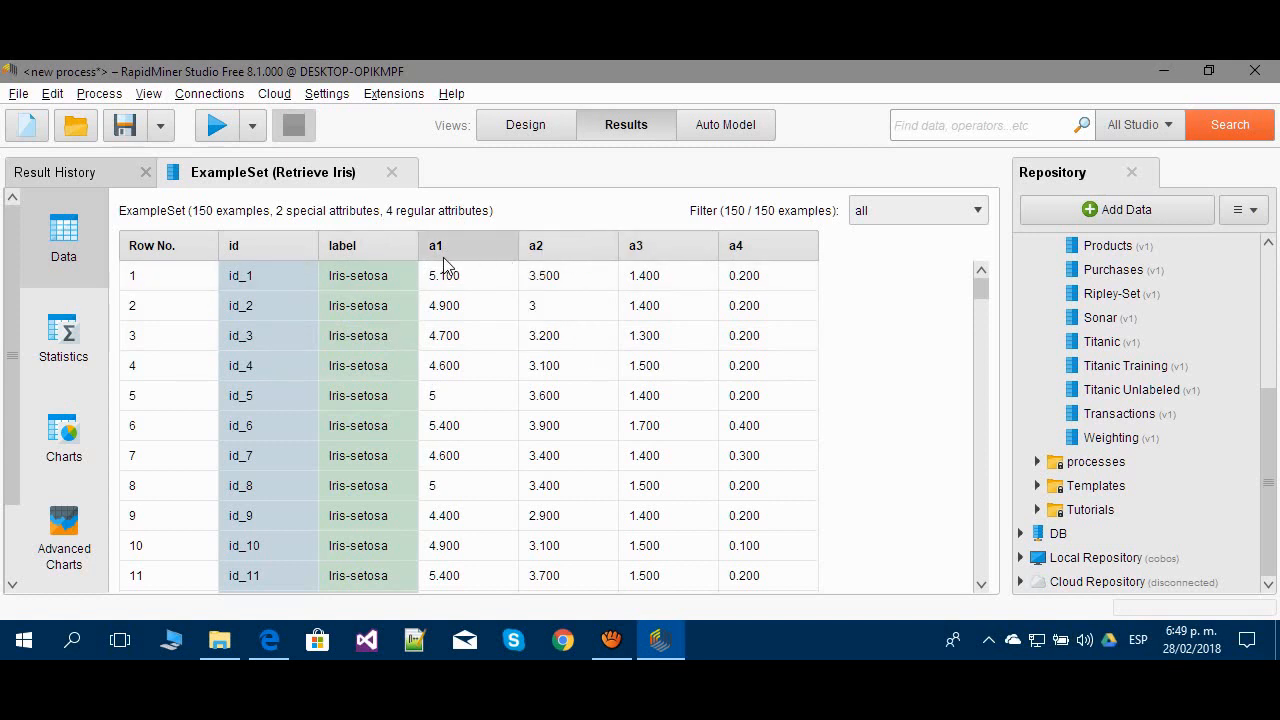
pyautogui.moveTo(446, 262)
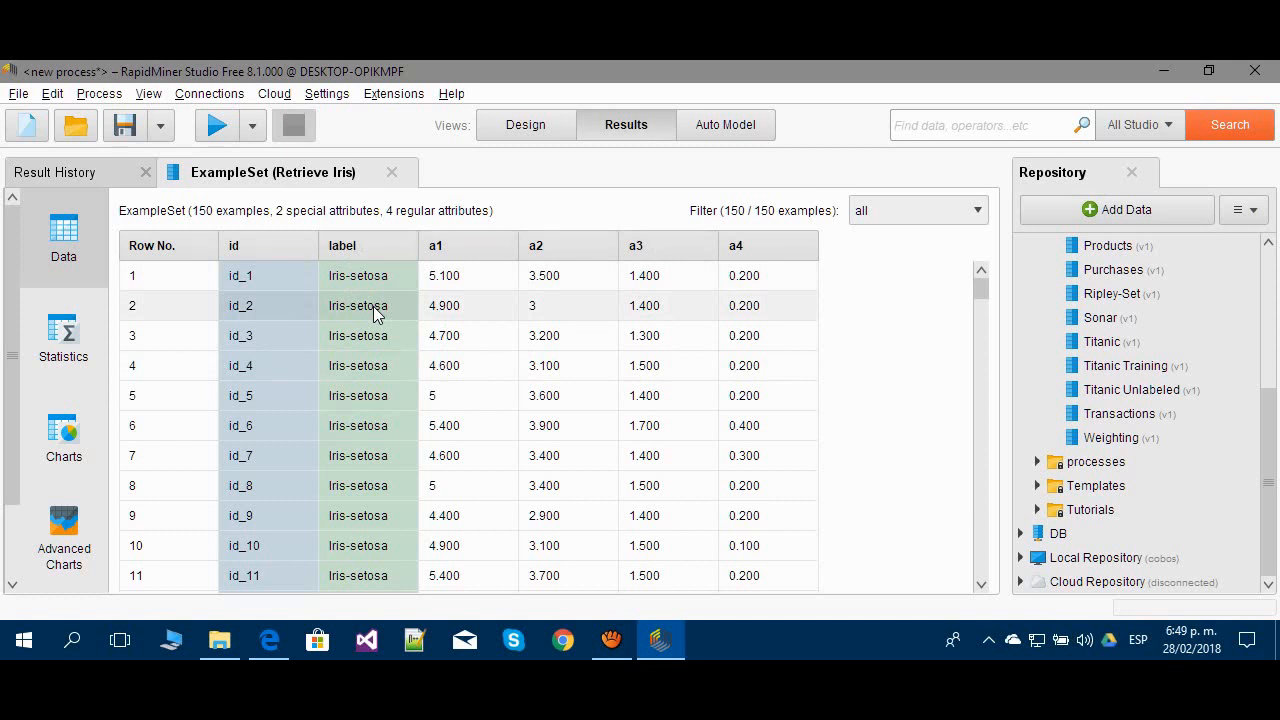
pyautogui.click(36, 330)
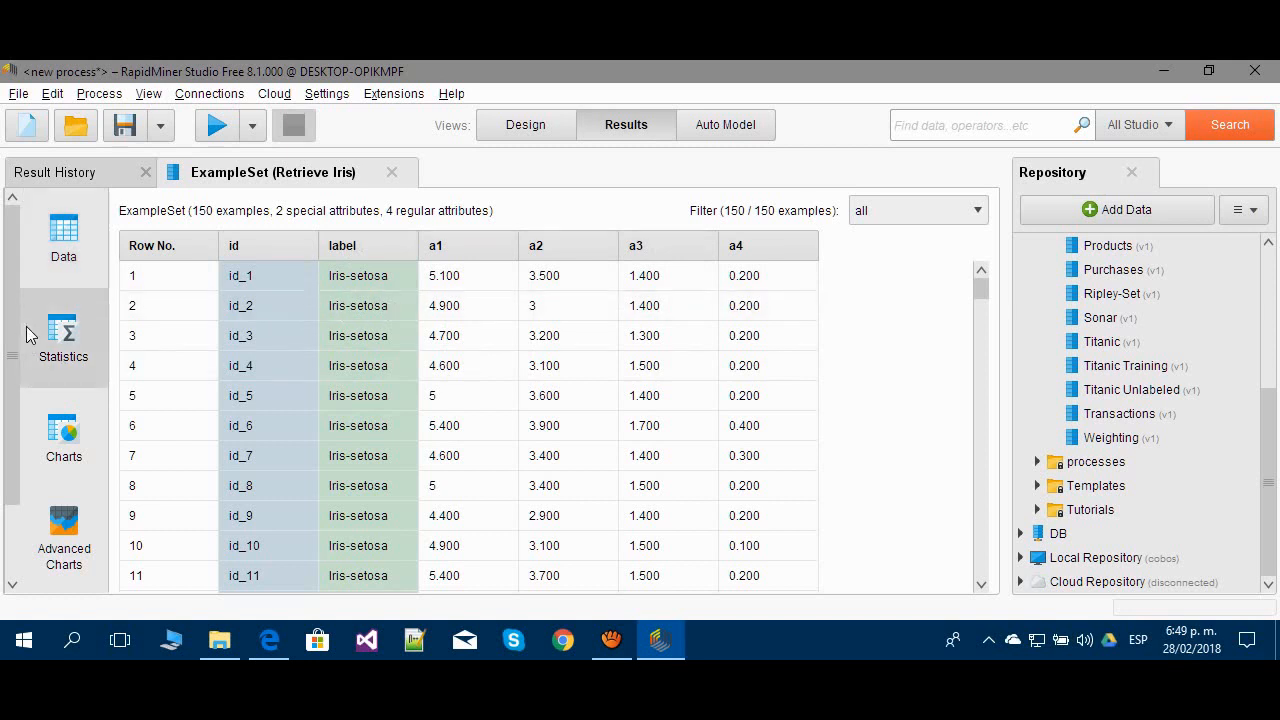
pyautogui.scroll(-2, 285, 395)
pyautogui.scroll(1, 297, 406)
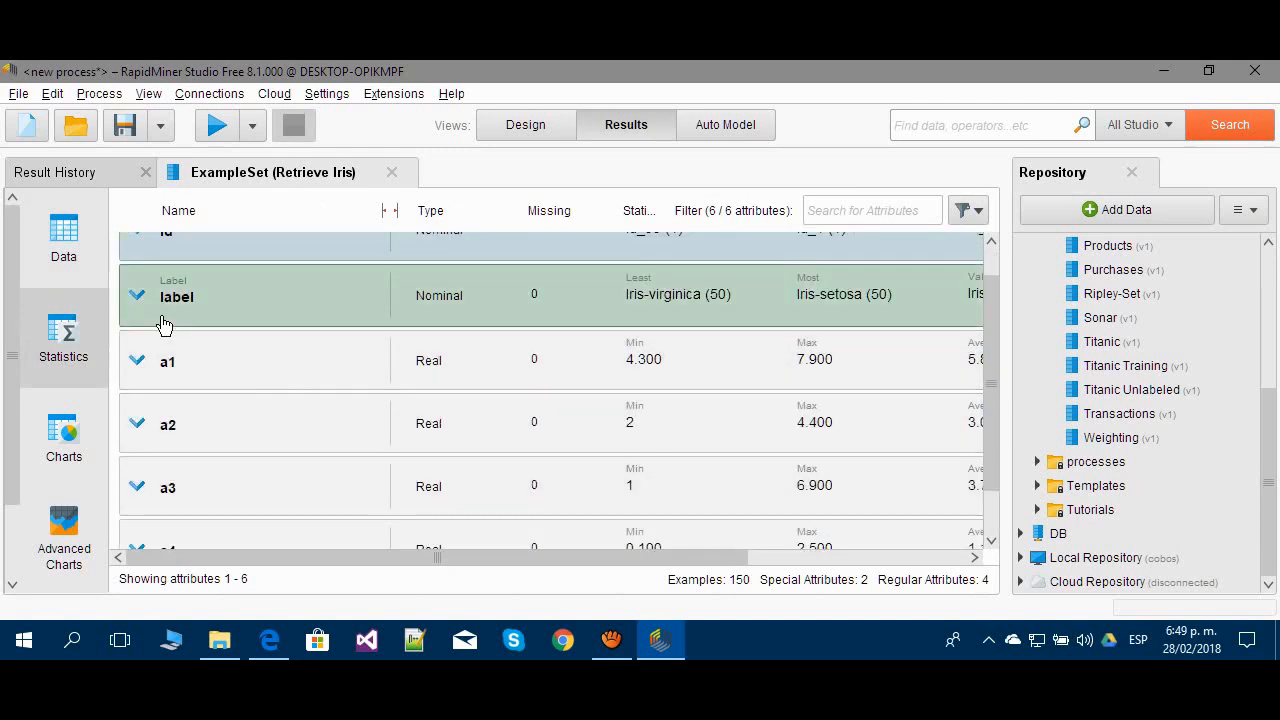
pyautogui.click(137, 297)
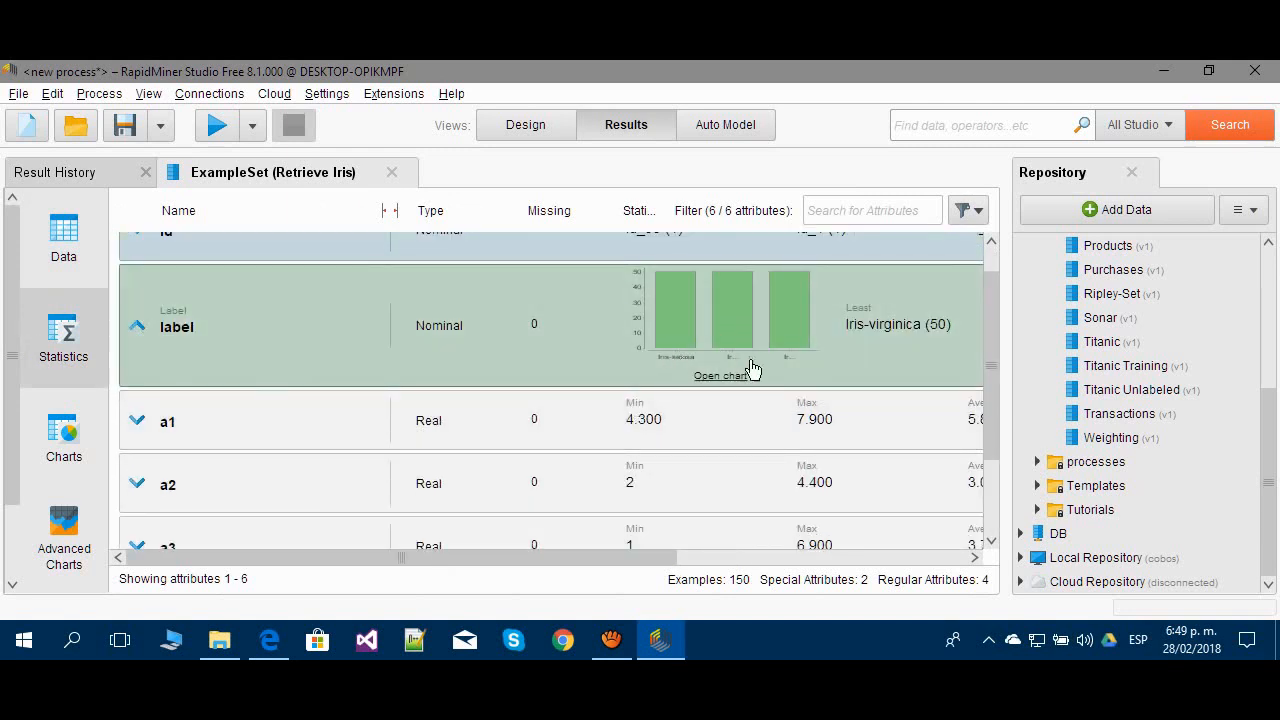
# Open the label attribute's chart and examine the bars for each Iris class.
pyautogui.click(720, 376)
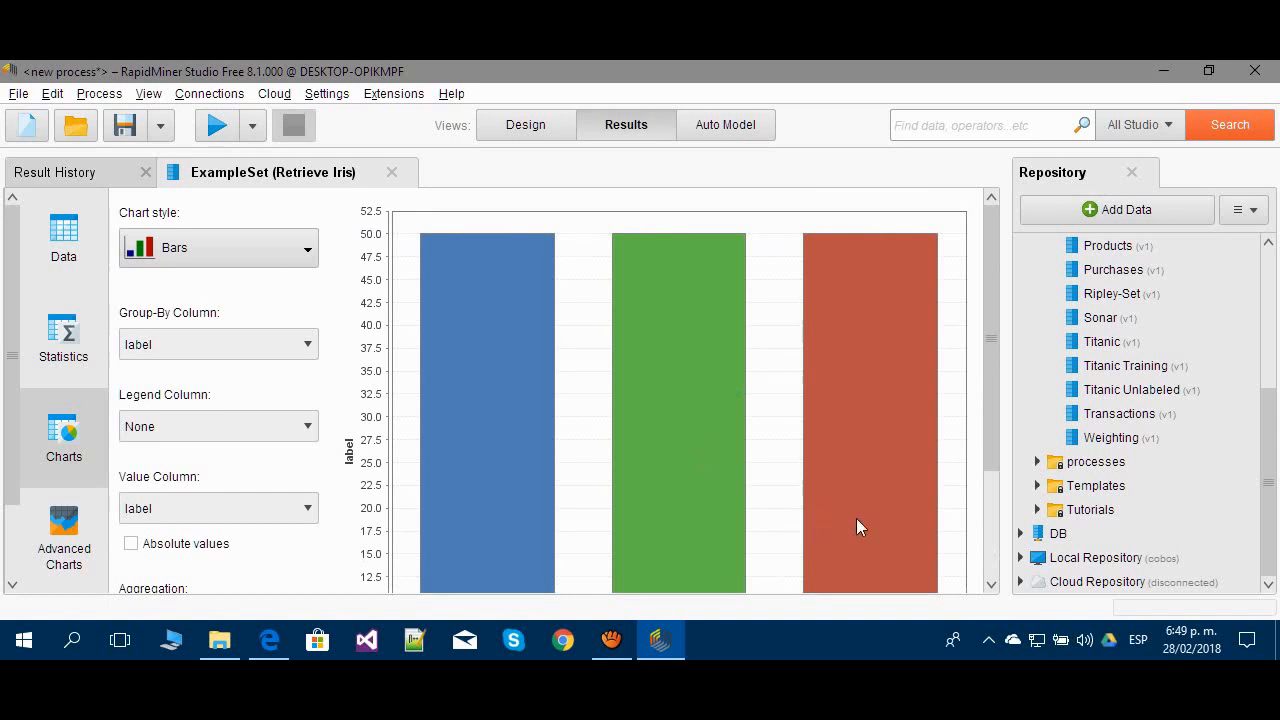
pyautogui.moveTo(977, 395); pyautogui.dragTo(1017, 526)
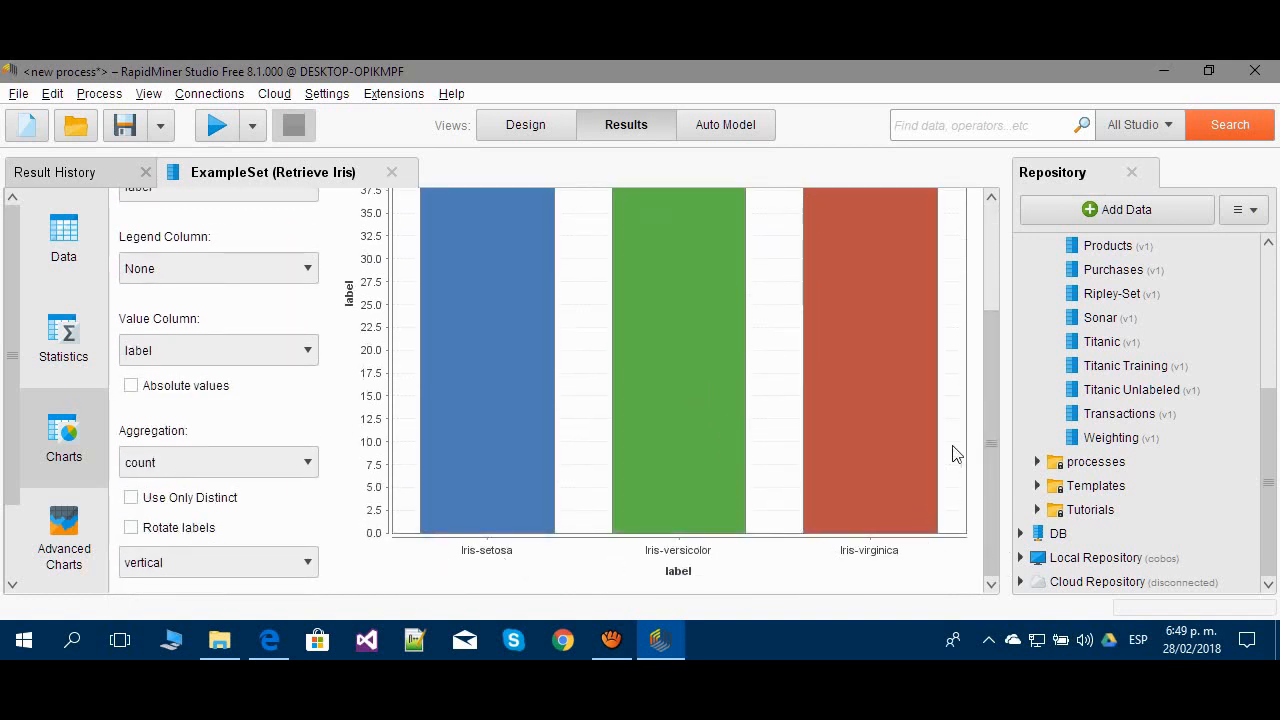
pyautogui.moveTo(991, 410); pyautogui.dragTo(997, 230)
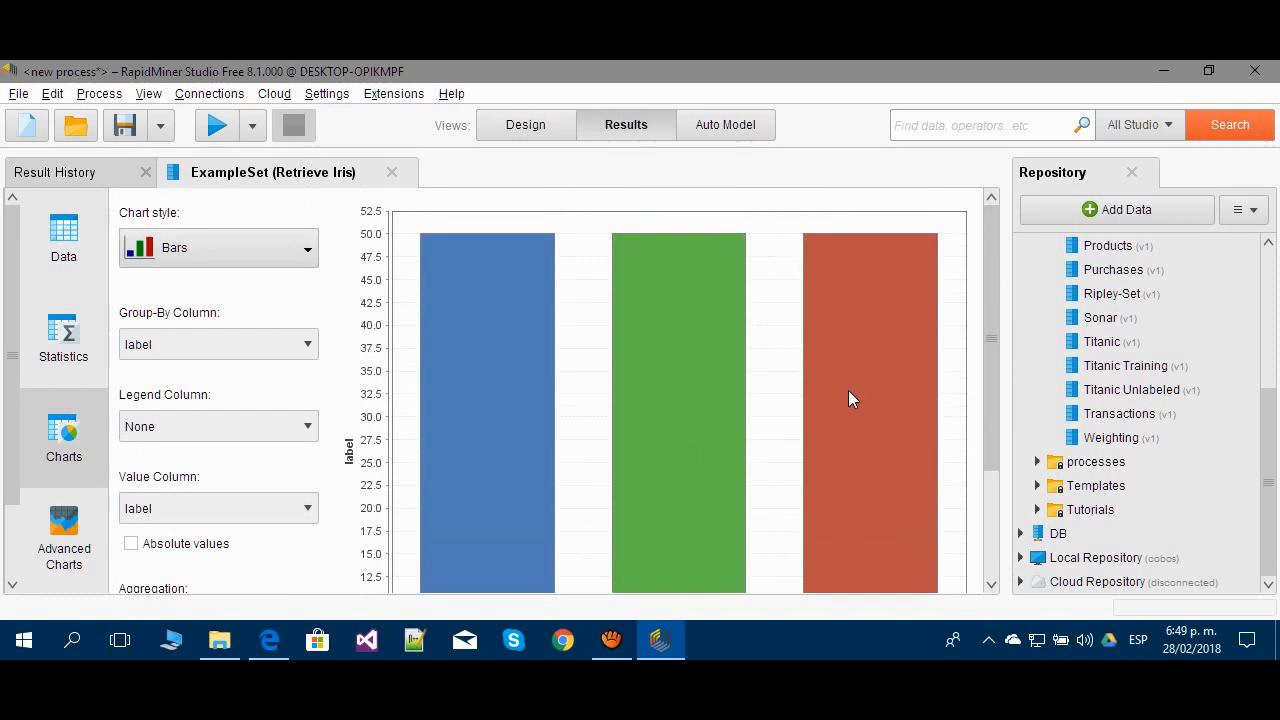
# Return to the process design and remove the connection from the Retrieve Iris output to the process result.
pyautogui.click(528, 127)
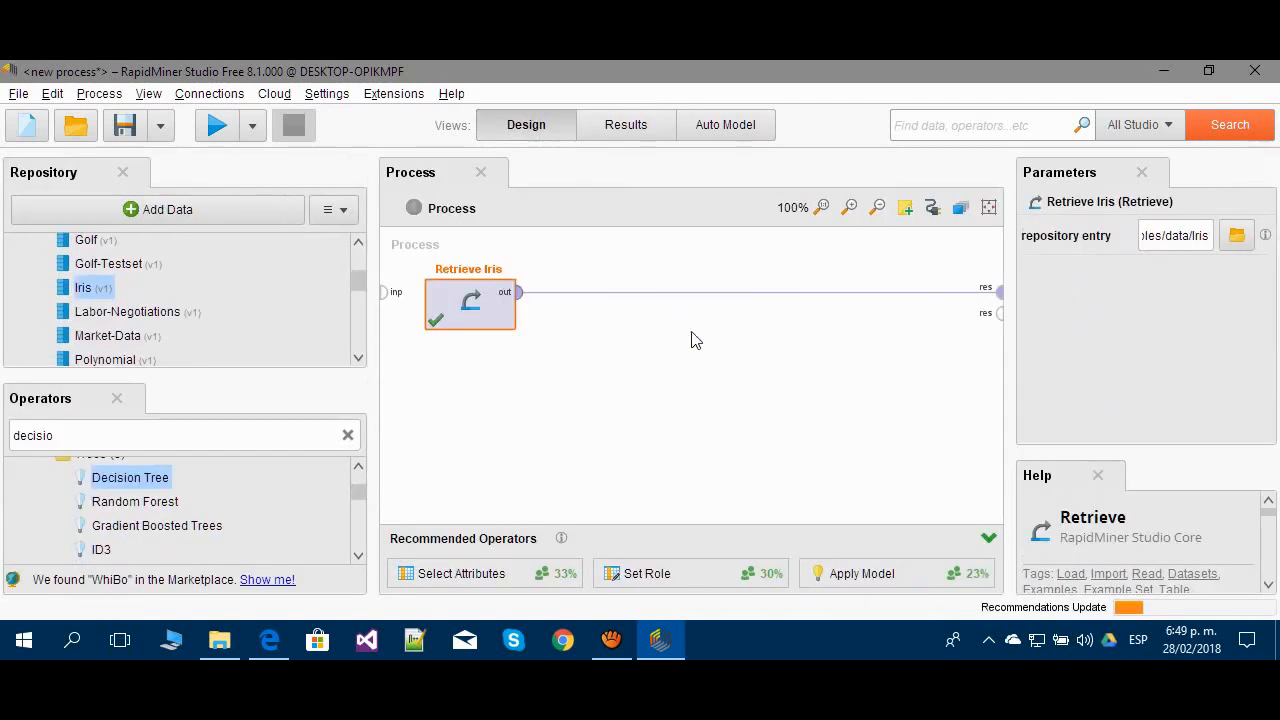
pyautogui.moveTo(757, 294)
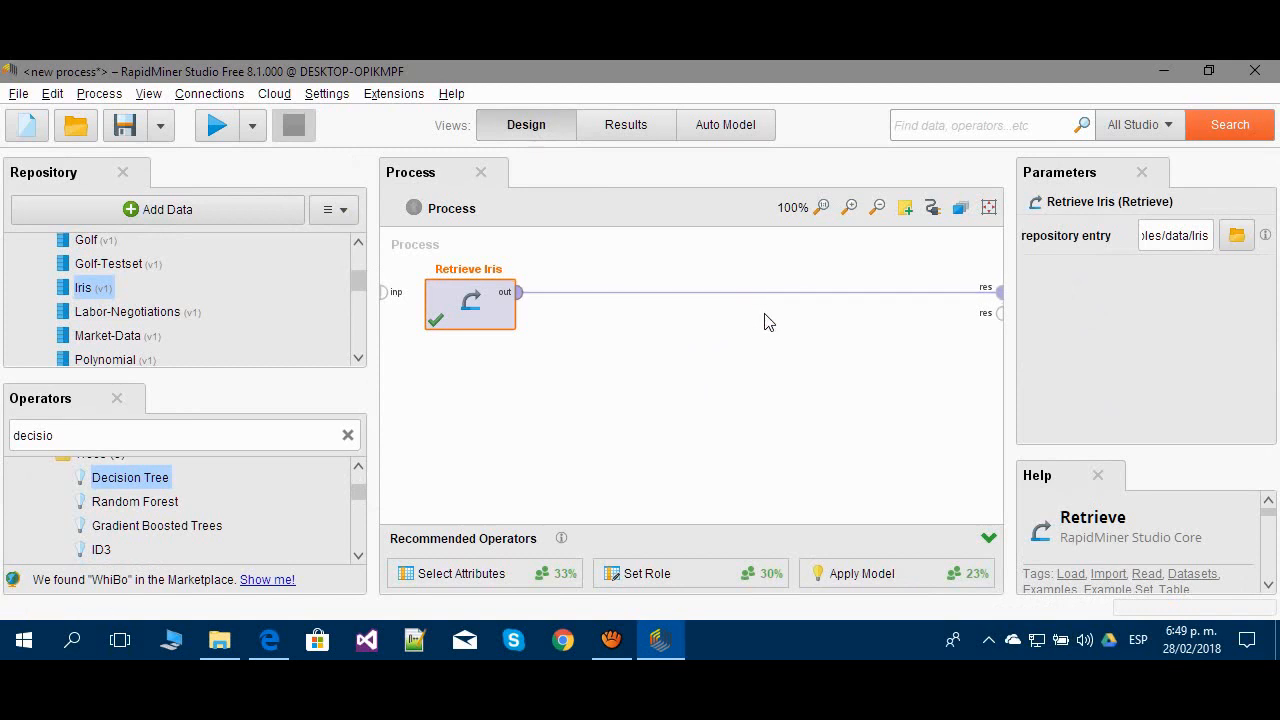
pyautogui.click(758, 292)
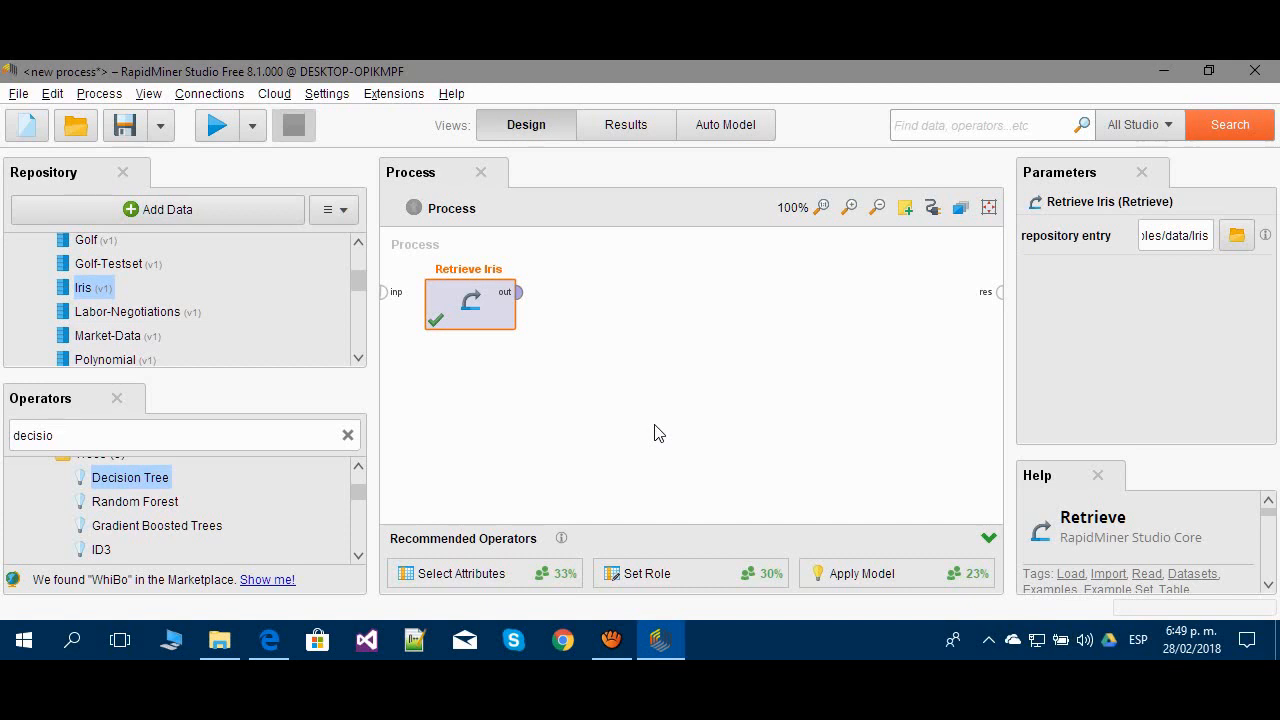
pyautogui.click(697, 316)
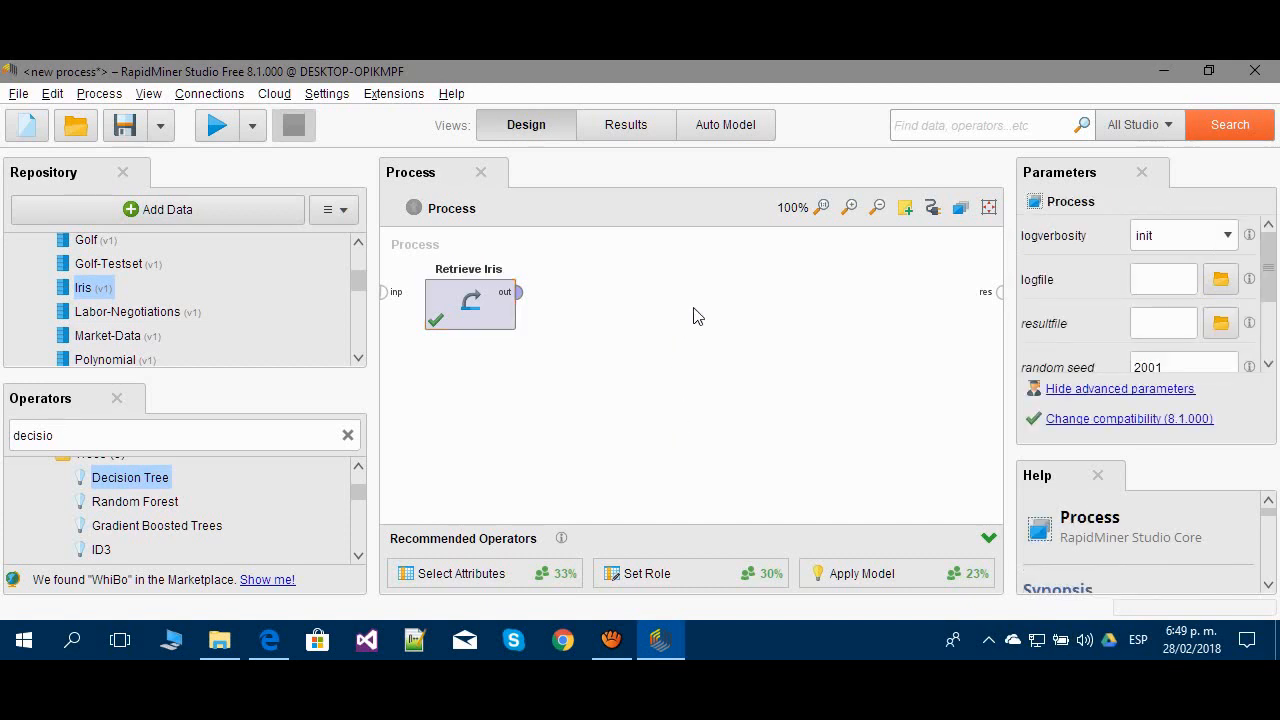
# Insert the Nominal Cross Validation building block and space it farther from the Retrieve Iris operator.
pyautogui.rightClick(694, 294)
pyautogui.moveTo(742, 320)
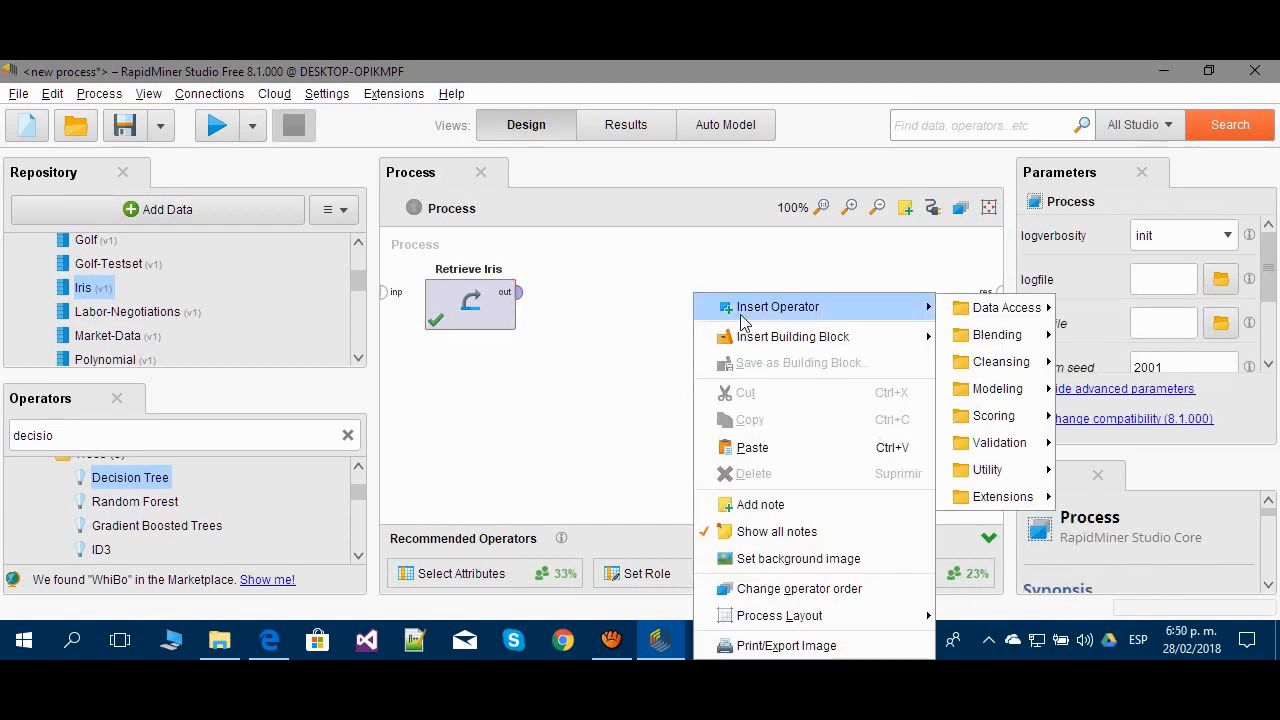
pyautogui.moveTo(752, 343)
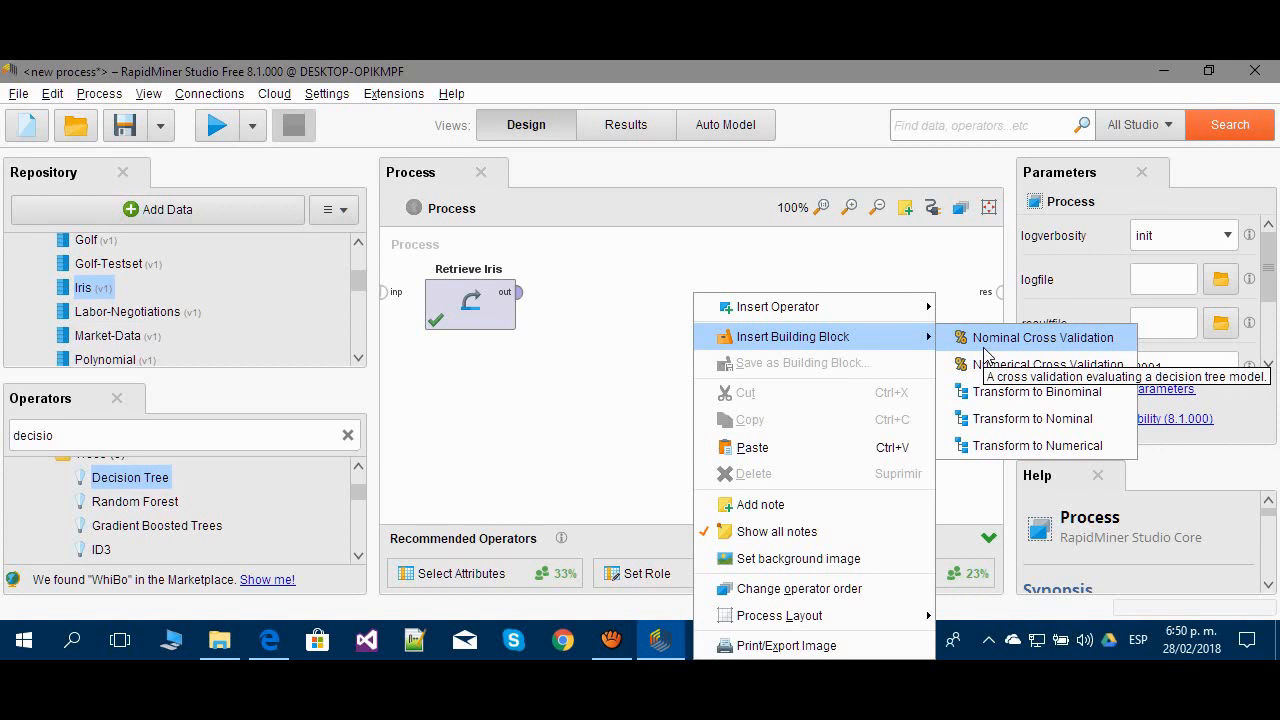
pyautogui.click(1050, 348)
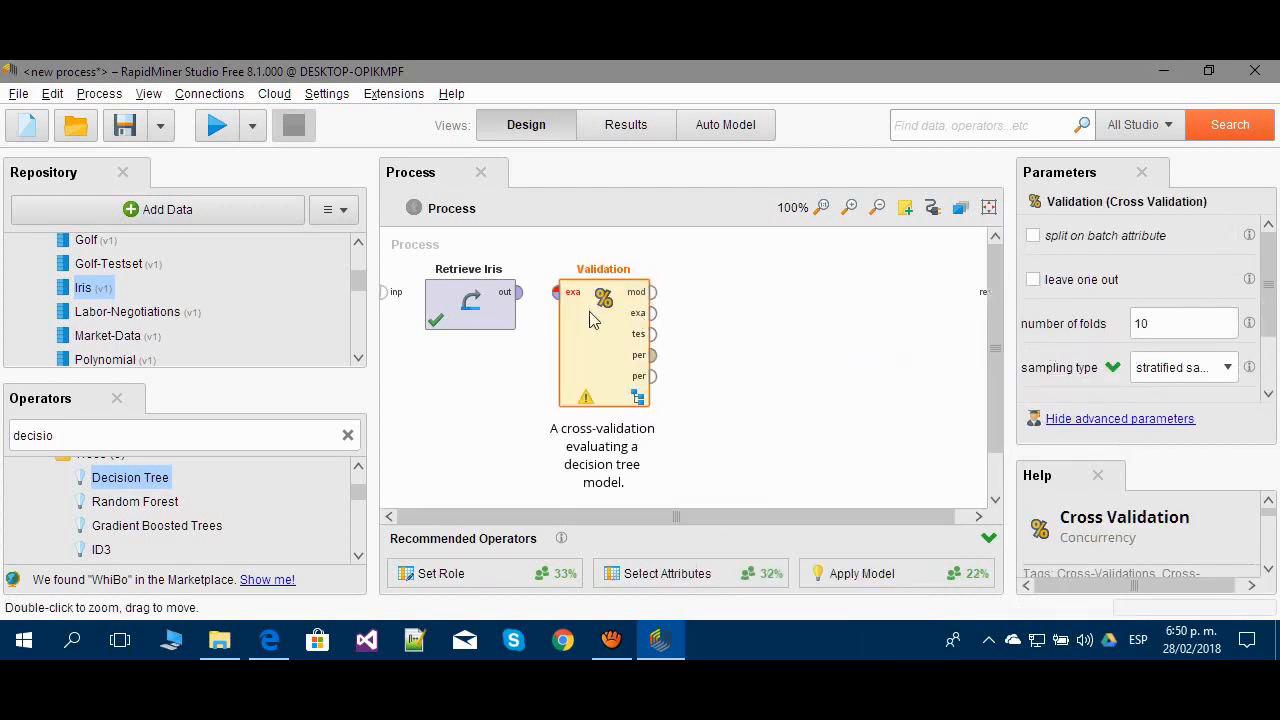
pyautogui.moveTo(588, 288); pyautogui.dragTo(655, 287)
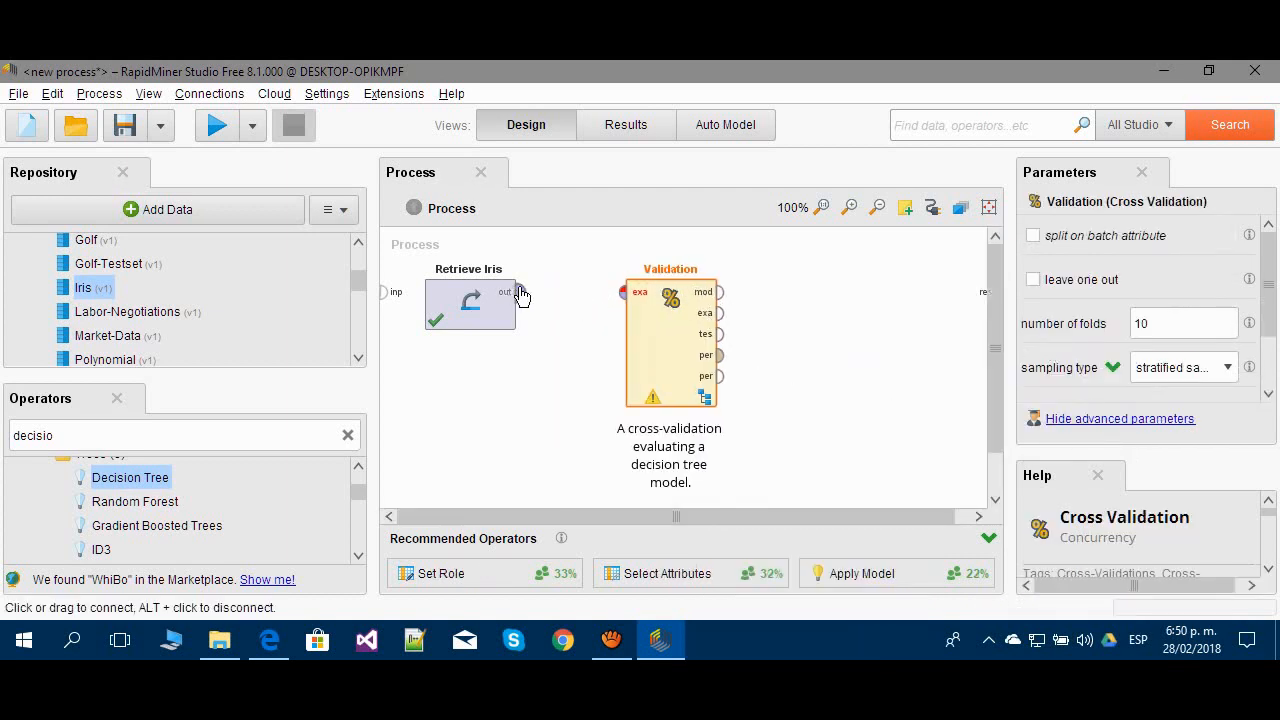
# Connect Retrieve Iris to the Validation example input, and Validation's model and example outputs to the process results.
pyautogui.moveTo(519, 292); pyautogui.dragTo(624, 292)
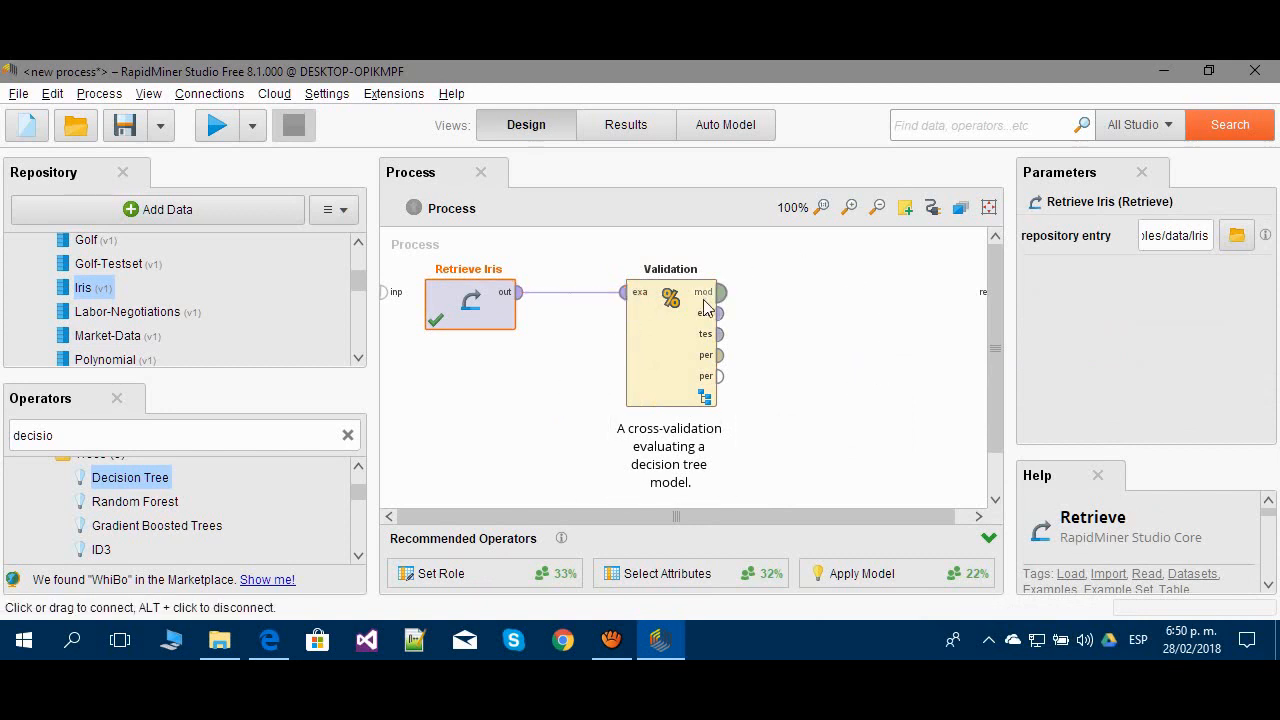
pyautogui.moveTo(719, 292); pyautogui.dragTo(984, 290)
pyautogui.moveTo(886, 519); pyautogui.dragTo(900, 519)
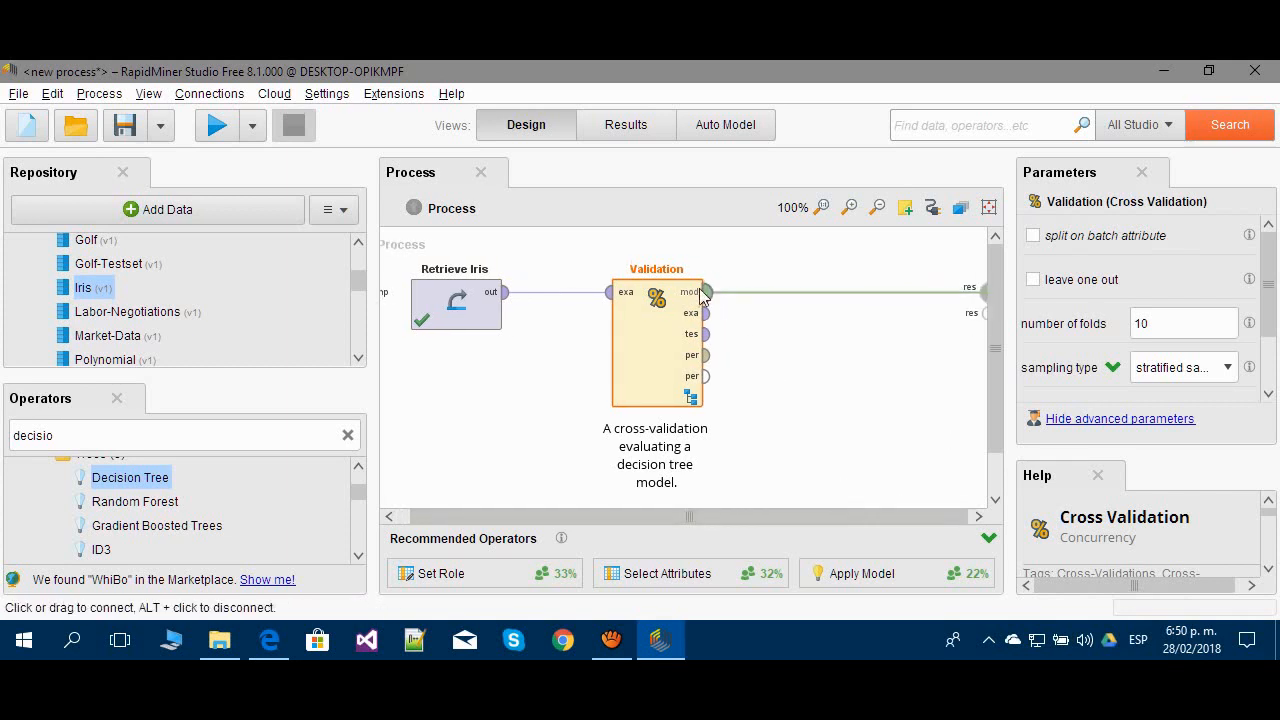
pyautogui.moveTo(705, 313); pyautogui.dragTo(986, 316)
pyautogui.click(894, 430)
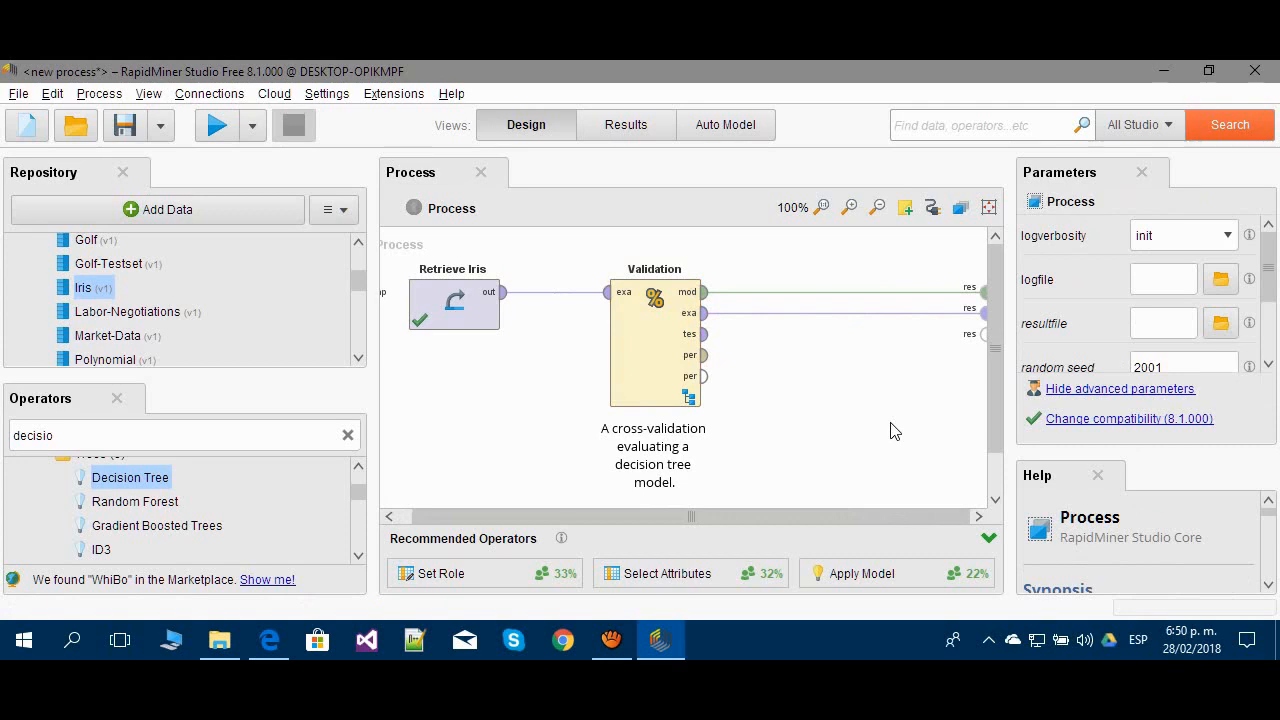
# Run the process, then view the resulting decision tree and the label column of the validation example set.
pyautogui.click(217, 125)
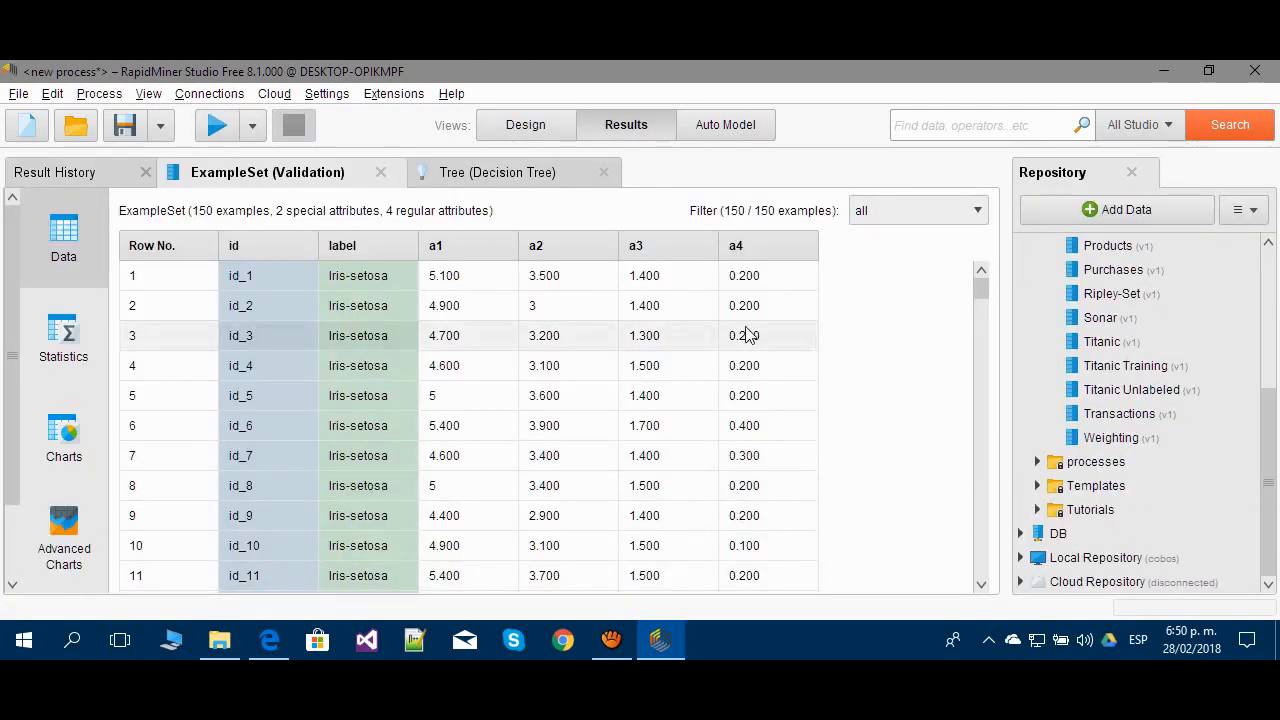
pyautogui.click(518, 176)
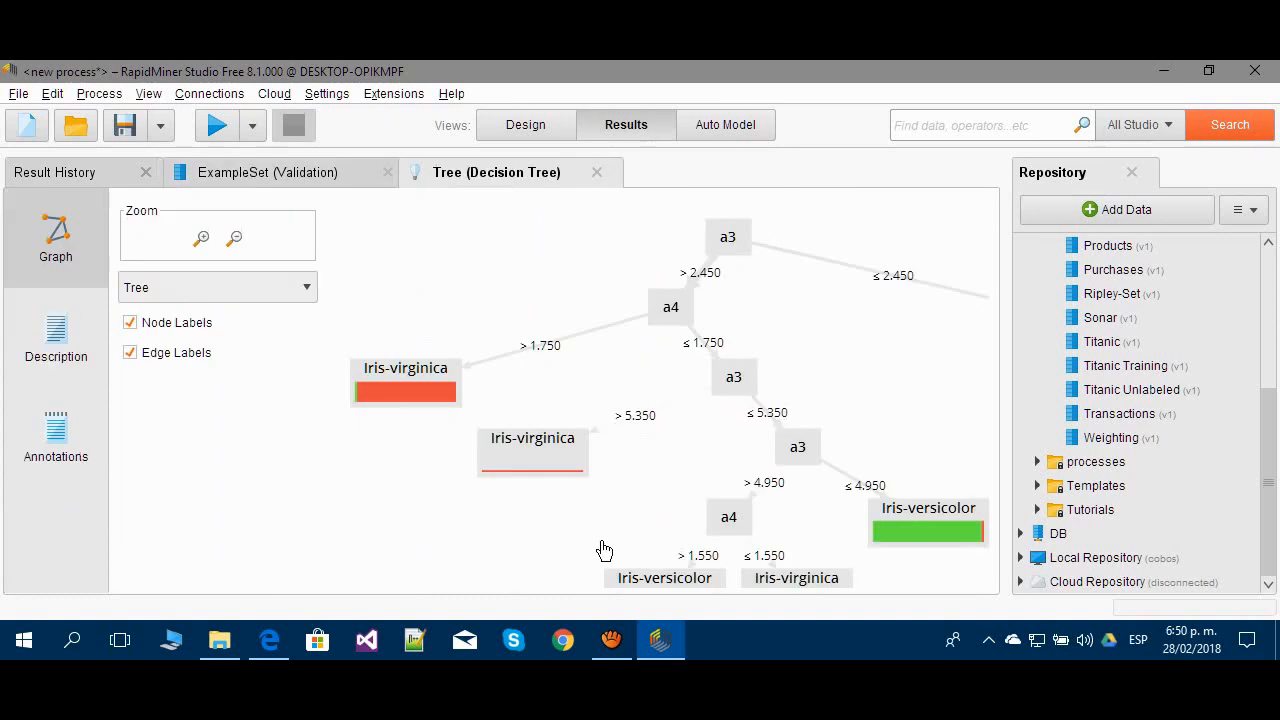
pyautogui.click(266, 175)
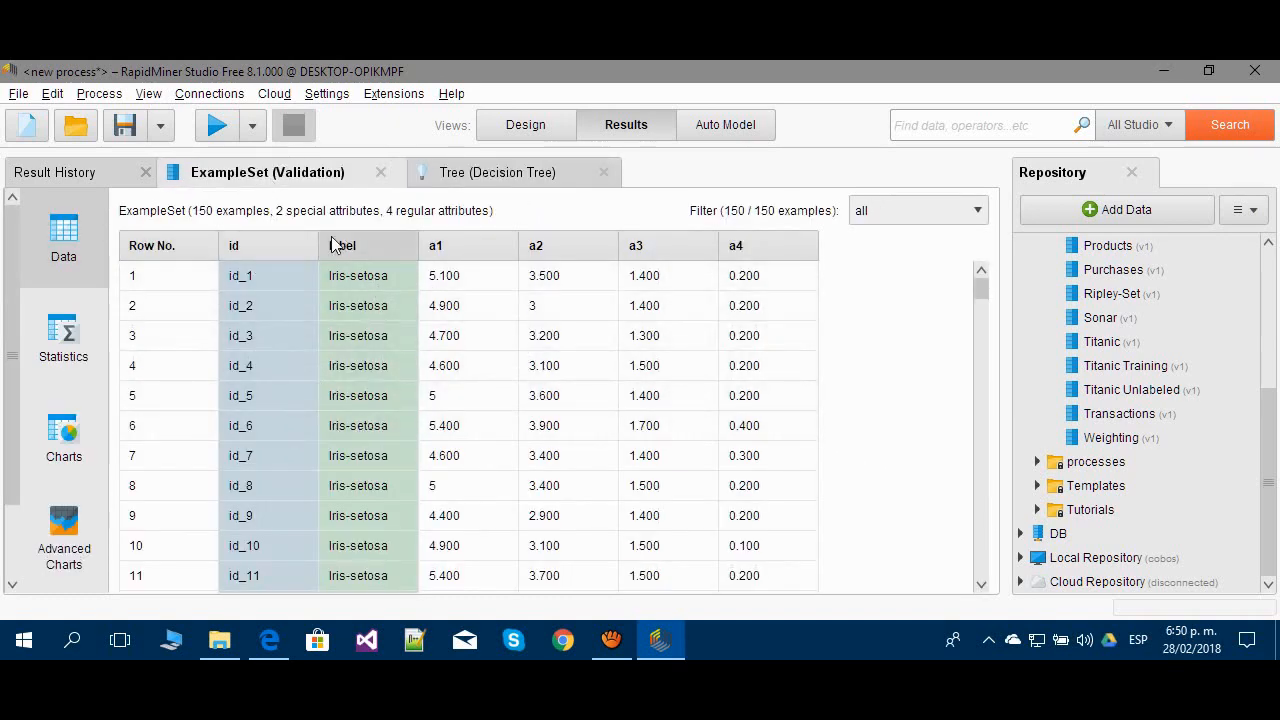
pyautogui.moveTo(336, 246)
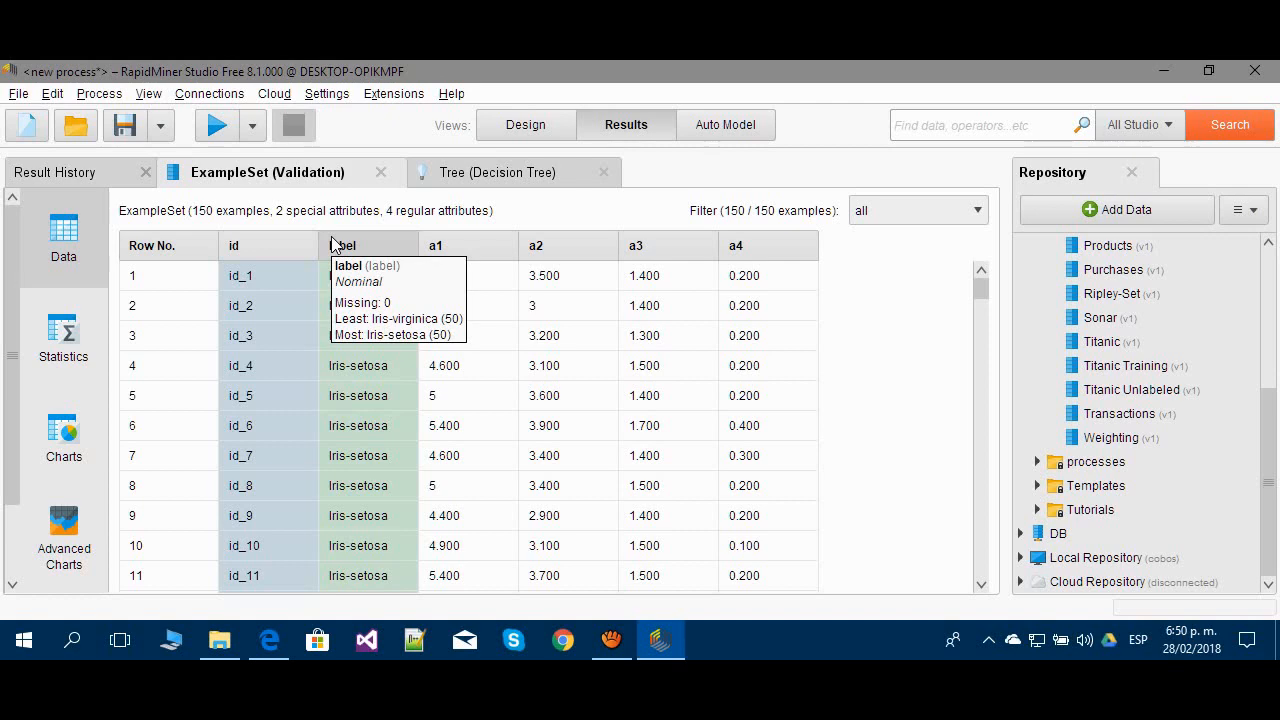
# Inside the Validation operator, move the Decision Tree farther from the training input and examine the Testing phase.
pyautogui.click(525, 124)
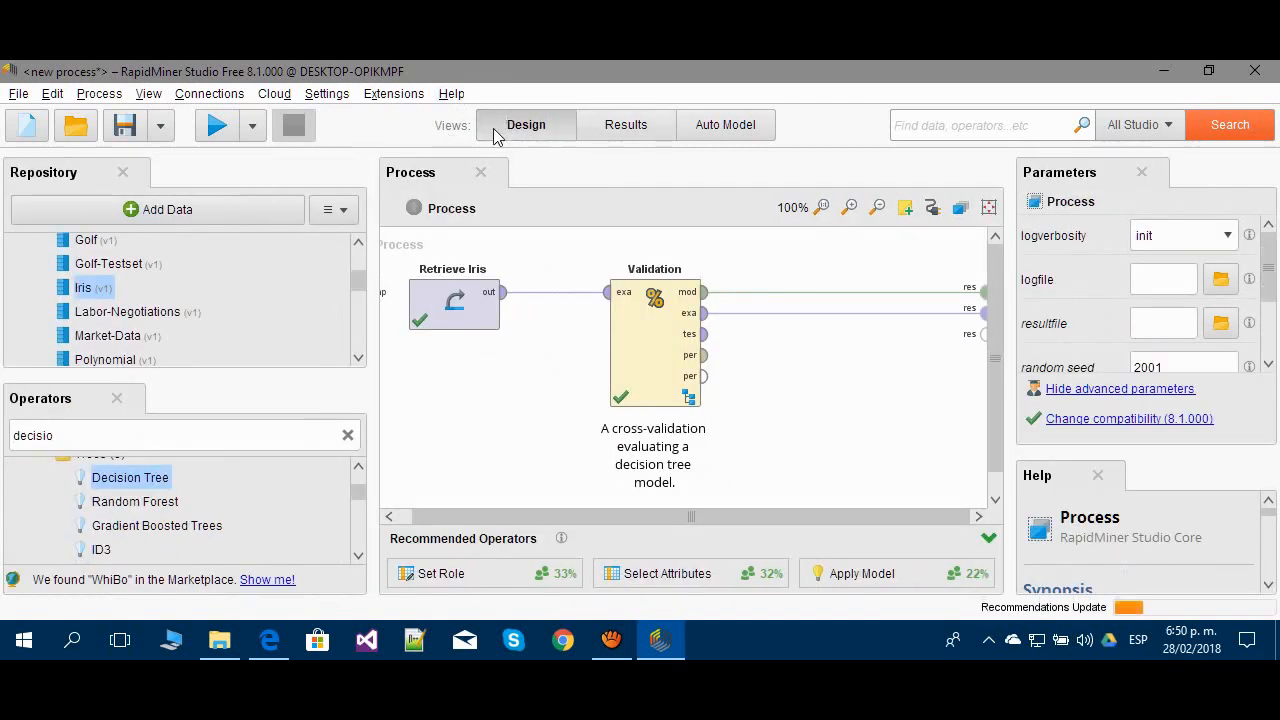
pyautogui.doubleClick(667, 318)
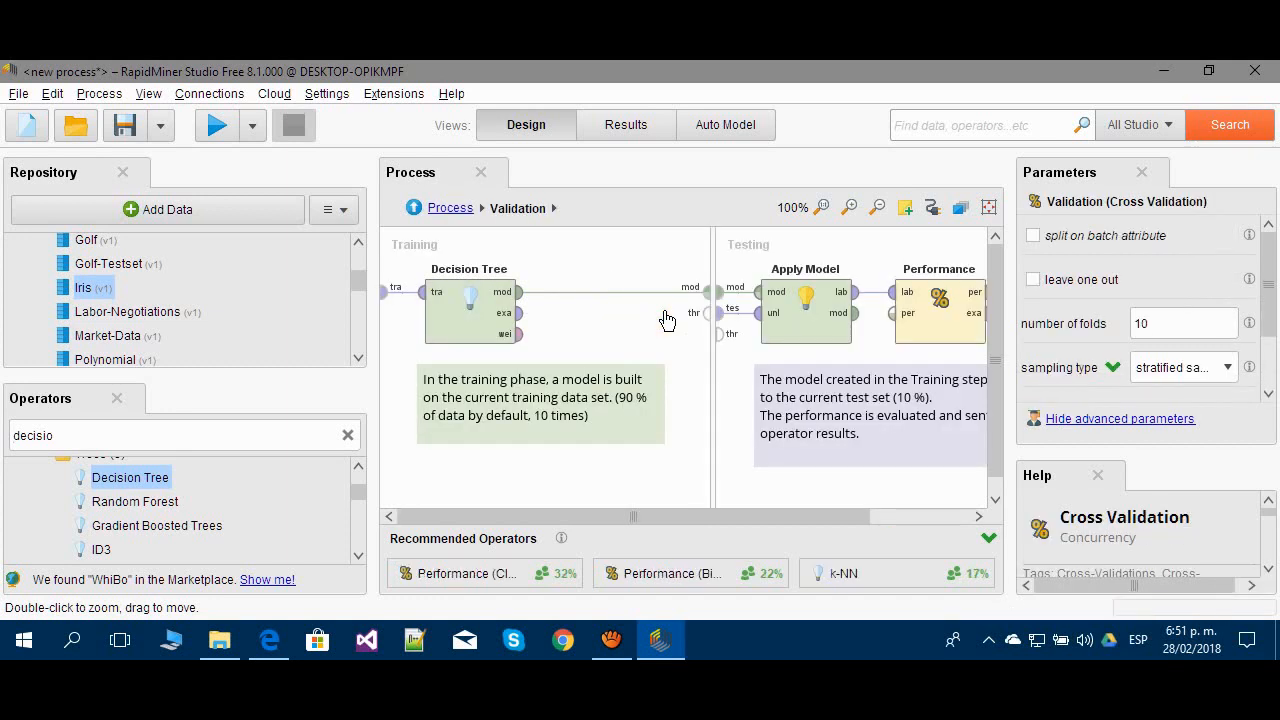
pyautogui.moveTo(463, 291); pyautogui.dragTo(526, 292)
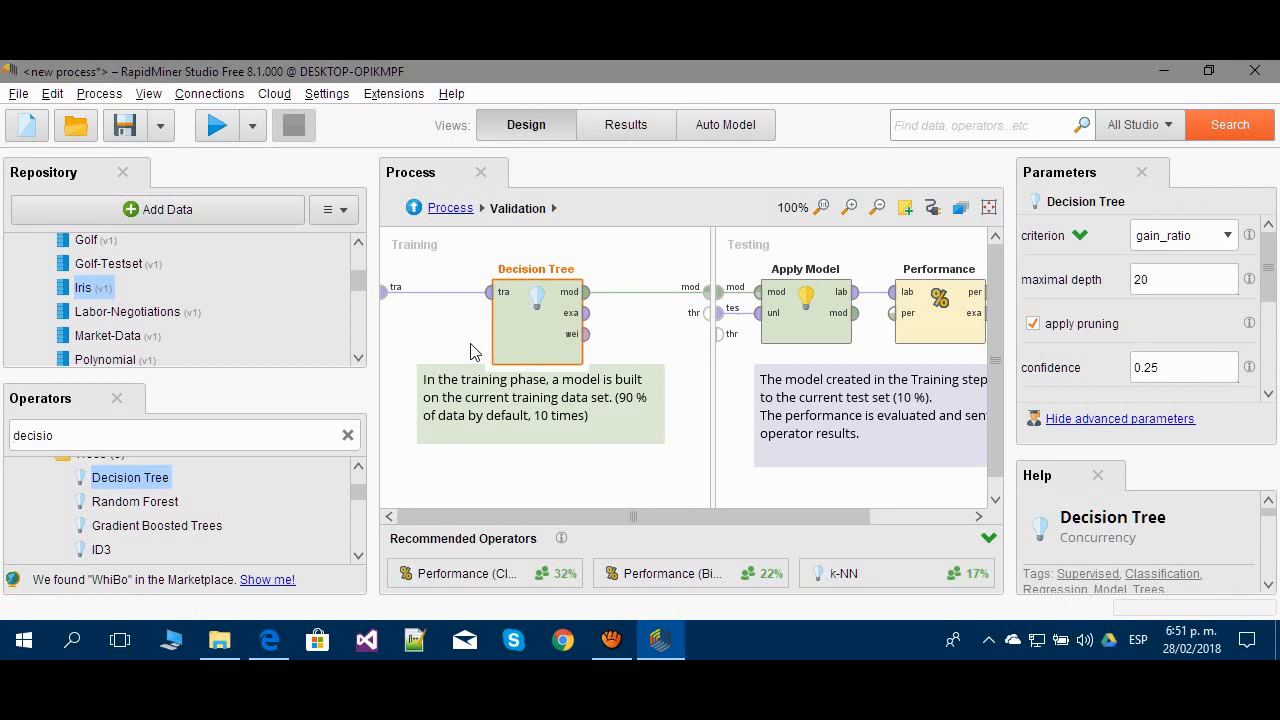
pyautogui.moveTo(759, 516); pyautogui.dragTo(833, 520)
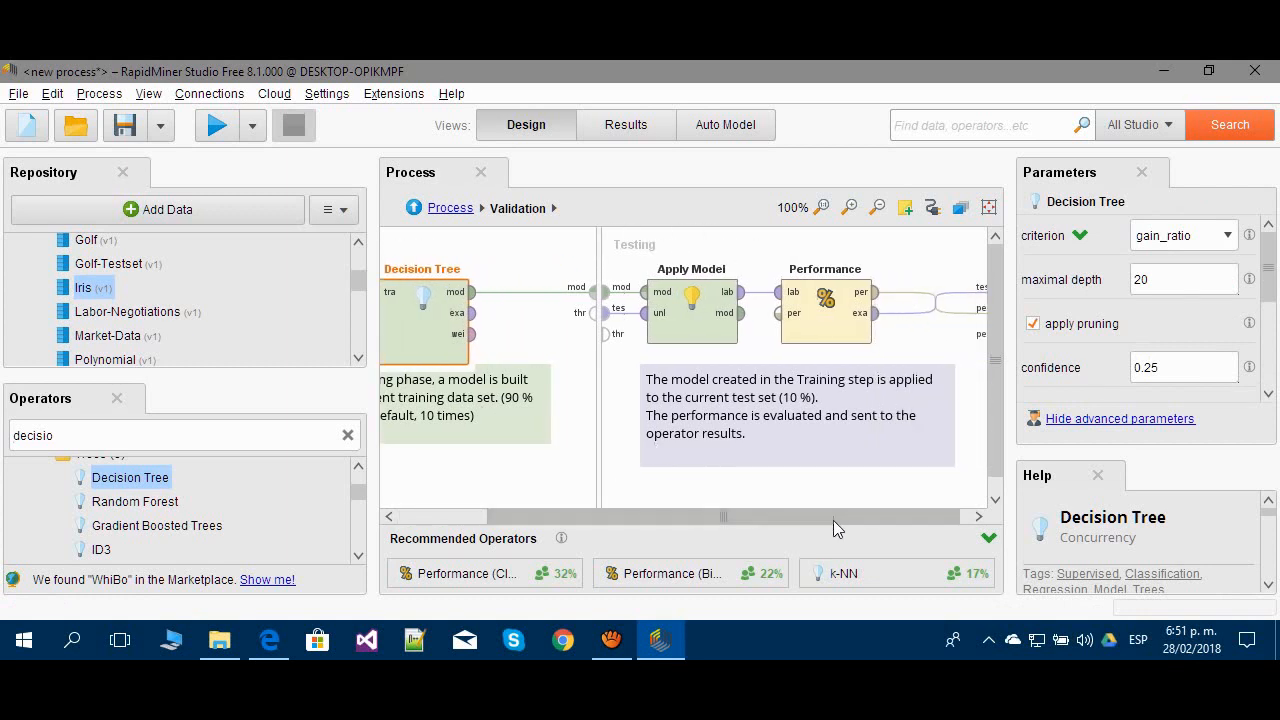
pyautogui.moveTo(796, 296)
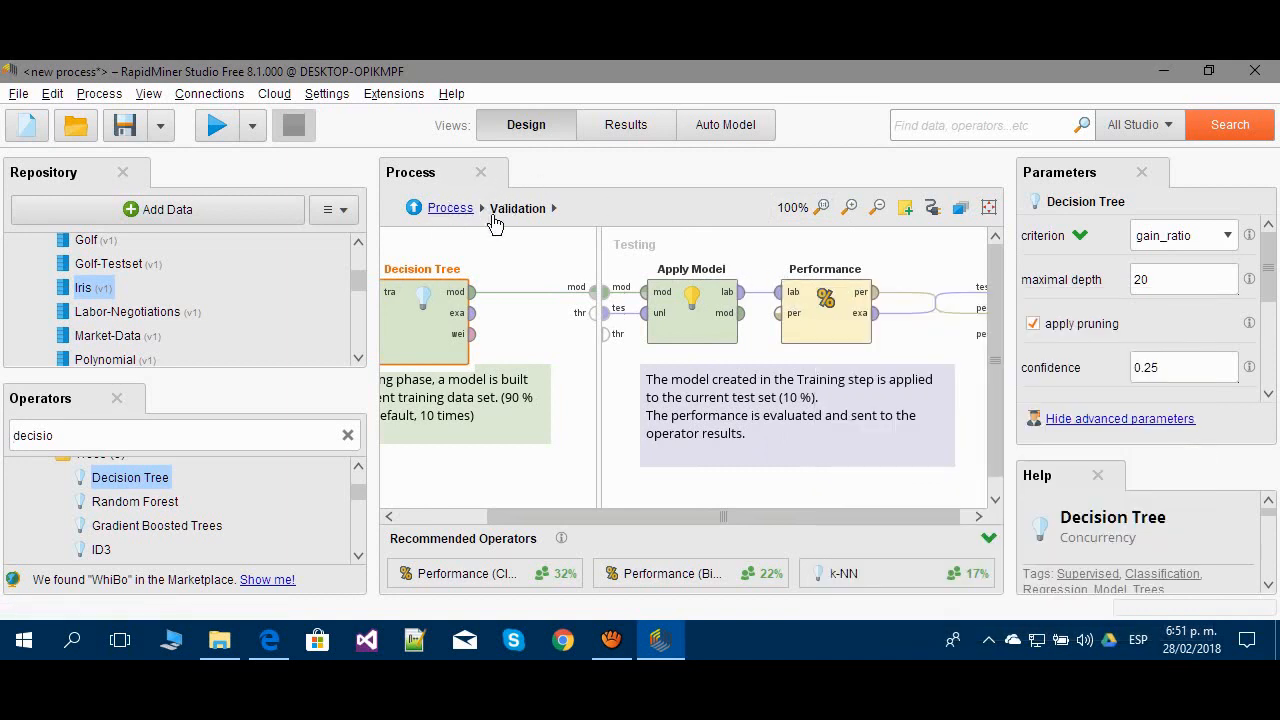
# Connect Validation's first performance output to the free result port of the main process and run it.
pyautogui.click(450, 208)
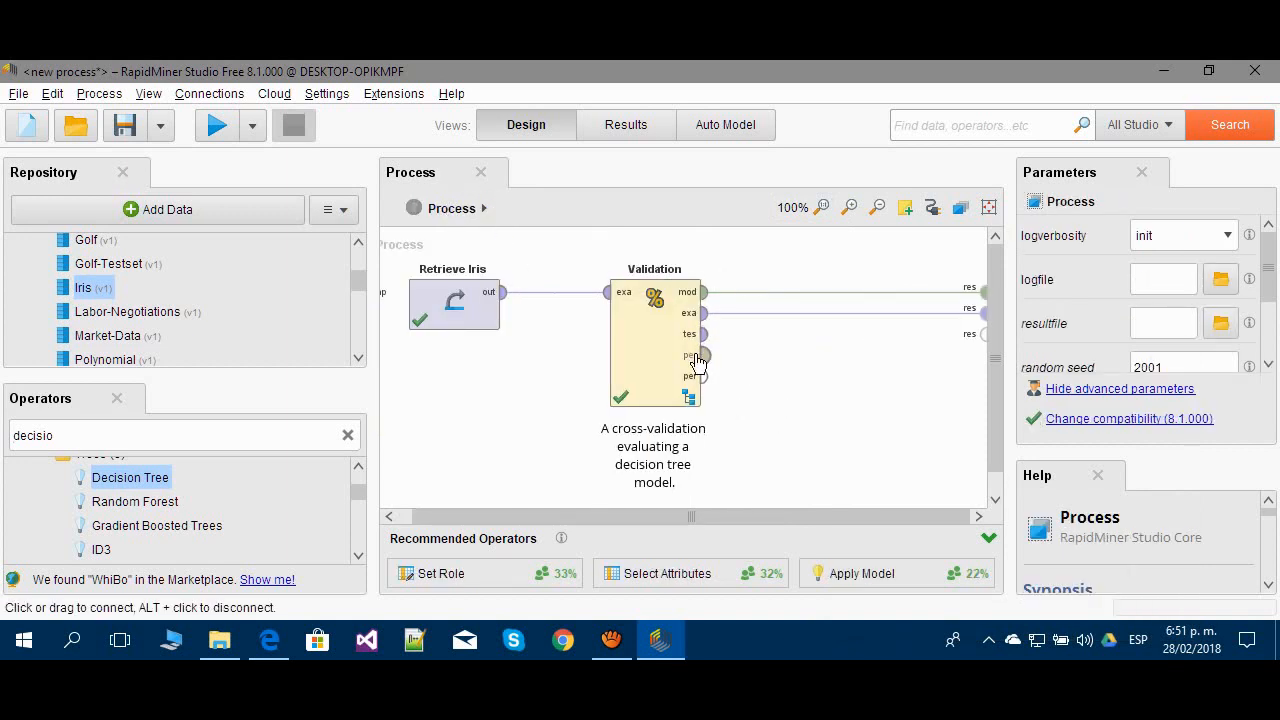
pyautogui.moveTo(706, 357); pyautogui.dragTo(984, 336)
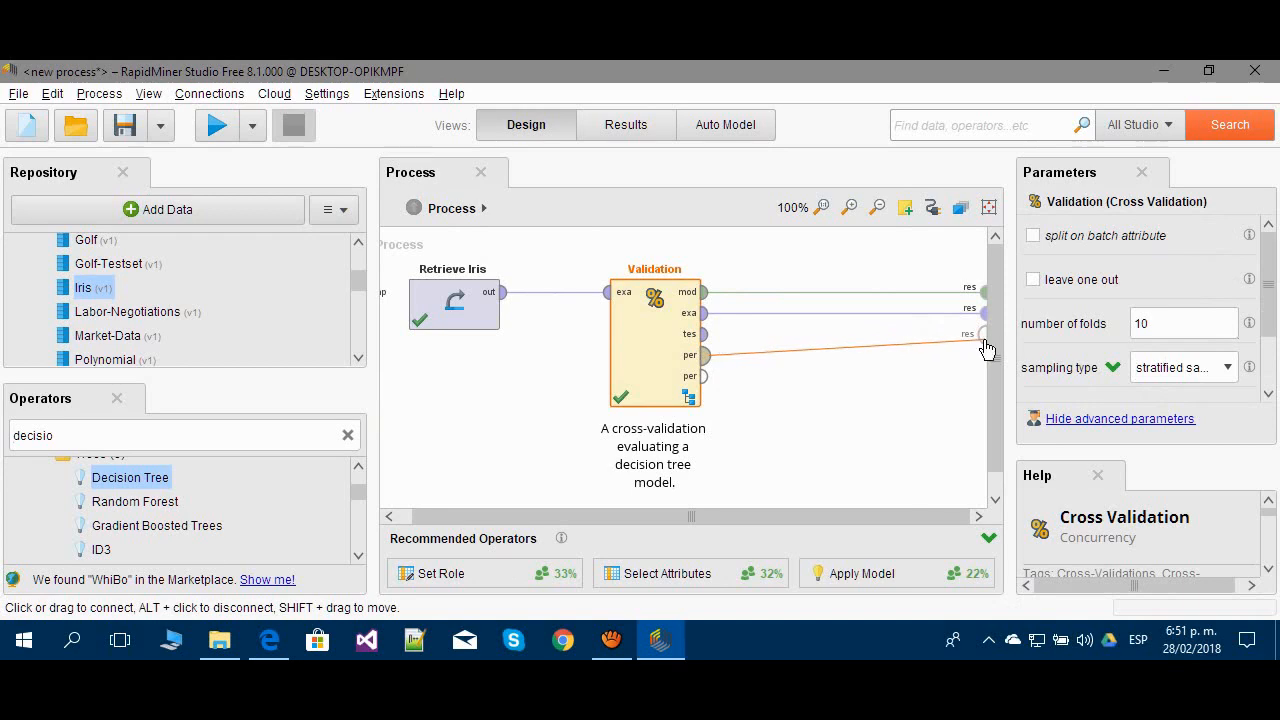
pyautogui.click(222, 127)
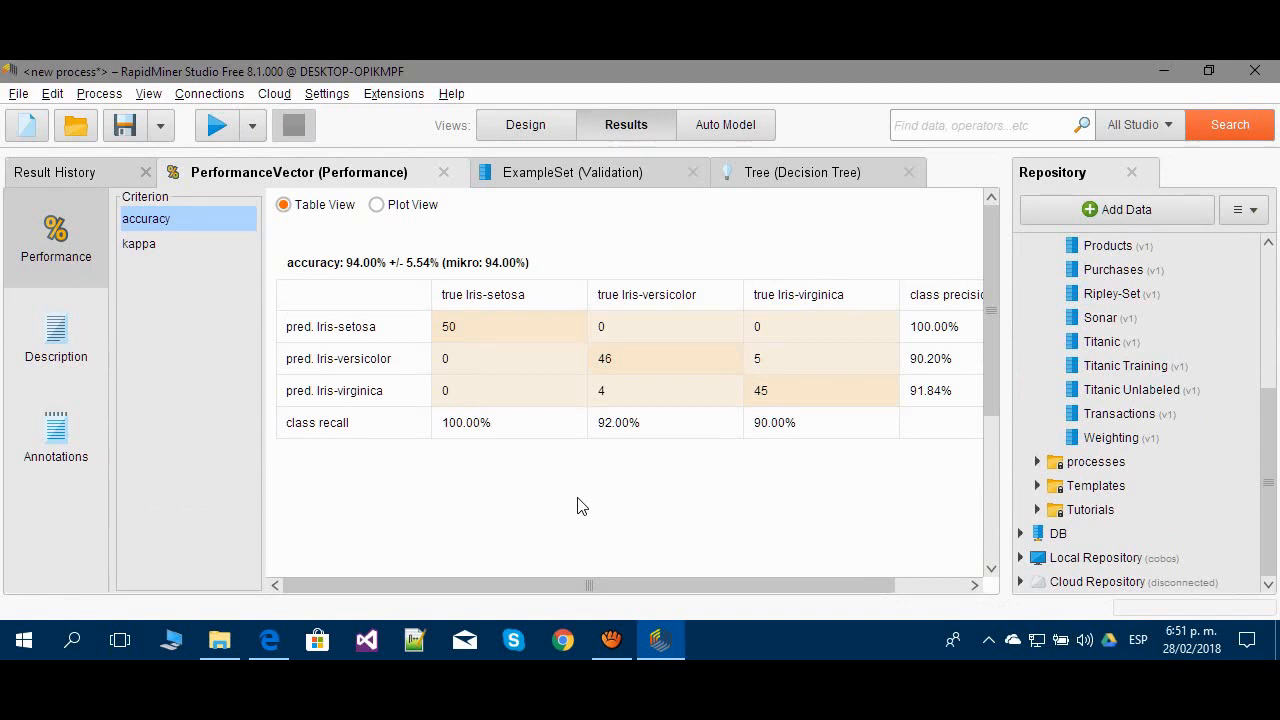
# Examine the decision tree's accuracy and its confusion matrix, including the class precision column.
pyautogui.doubleClick(352, 263)
pyautogui.hscroll(3, 867, 580)
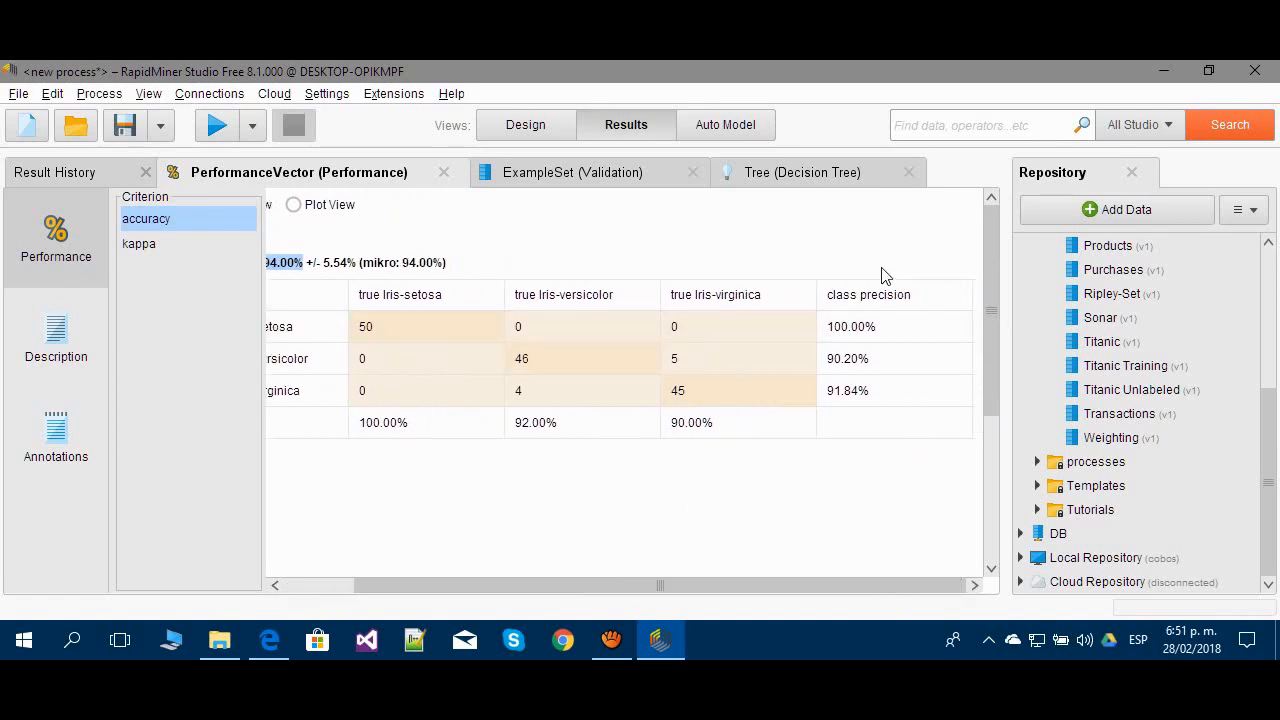
pyautogui.hscroll(-3, 813, 583)
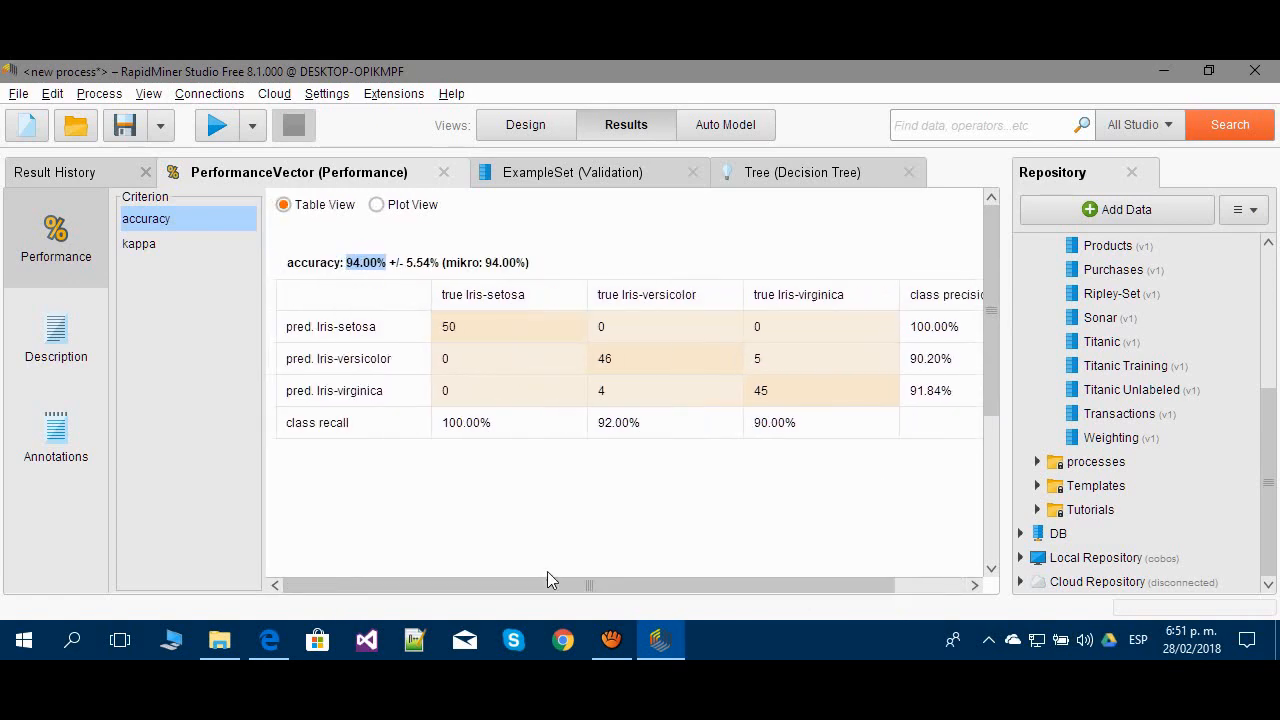
# Inside the Validation operator, replace the Decision Tree with the Bayesian predictive model Naive Bayes.
pyautogui.click(525, 124)
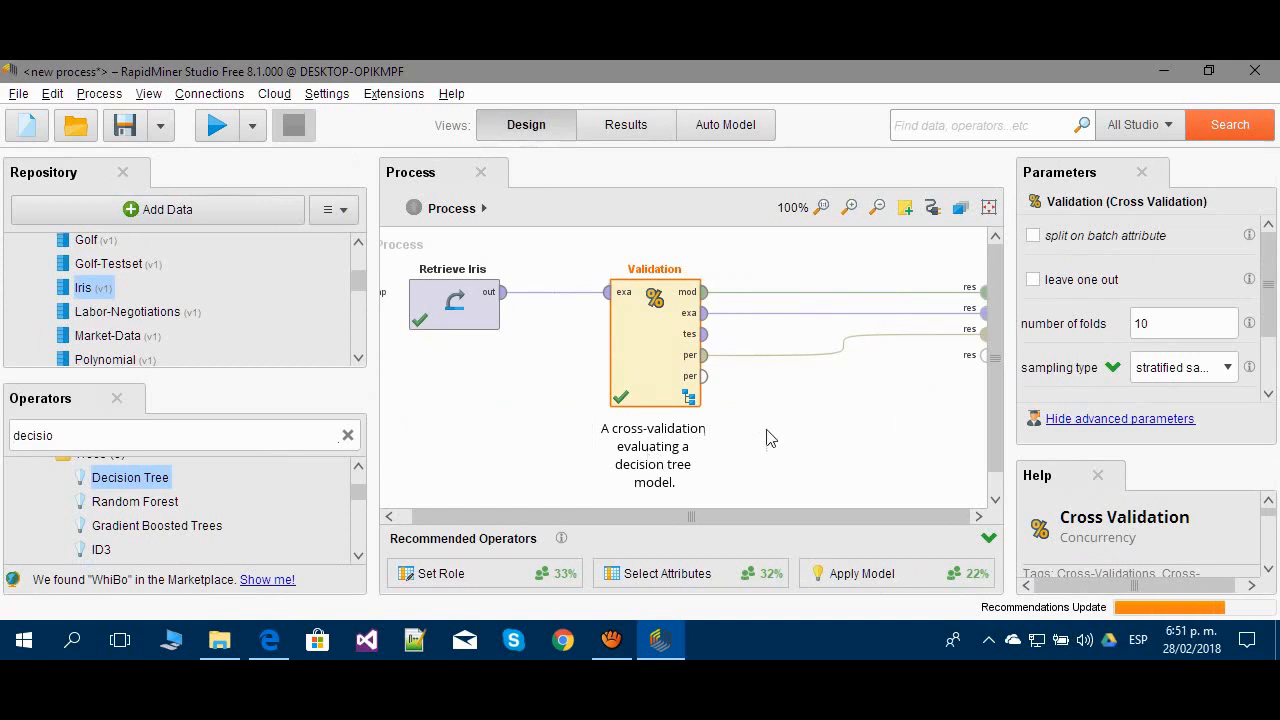
pyautogui.doubleClick(670, 320)
pyautogui.moveTo(594, 517); pyautogui.dragTo(504, 517)
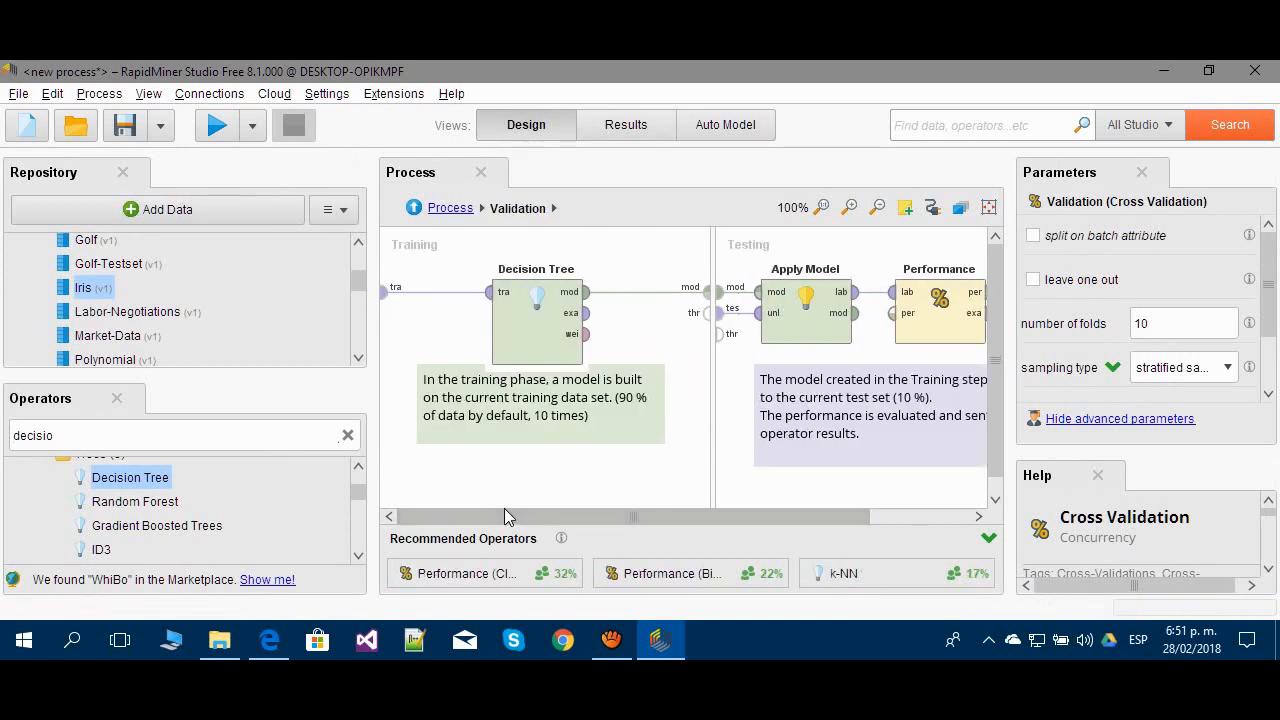
pyautogui.rightClick(526, 313)
pyautogui.click(571, 239)
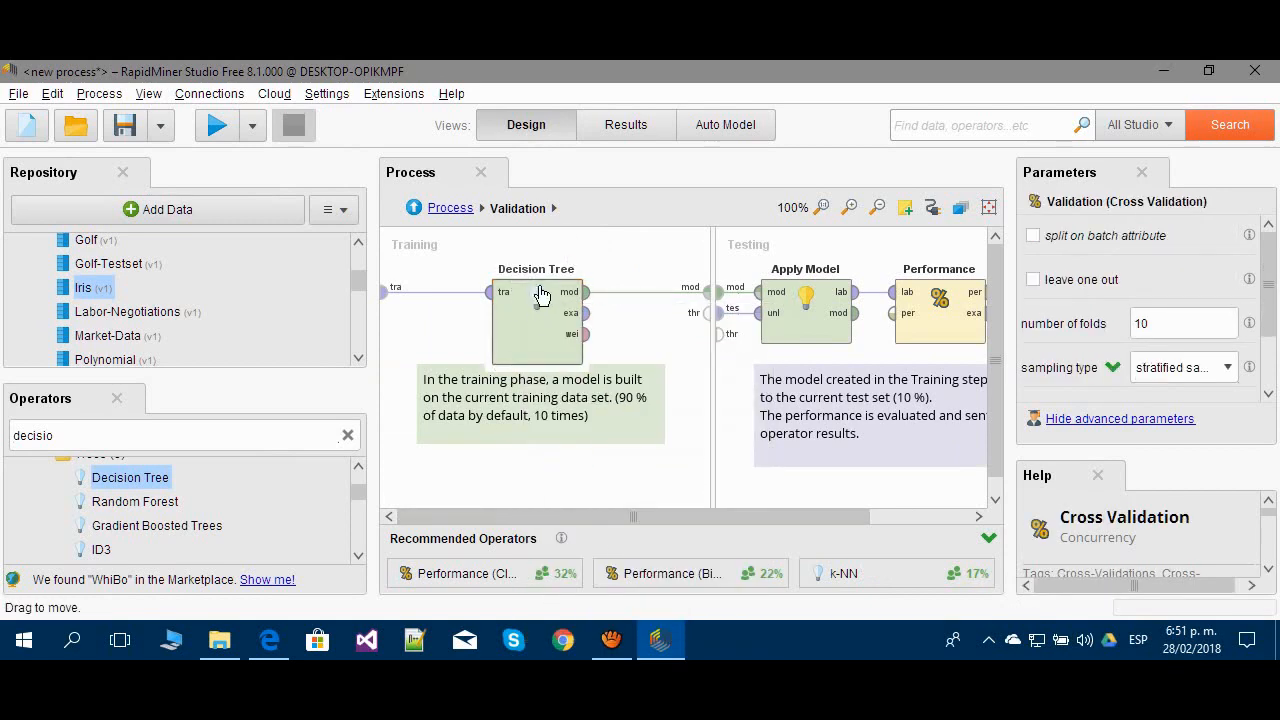
pyautogui.rightClick(542, 303)
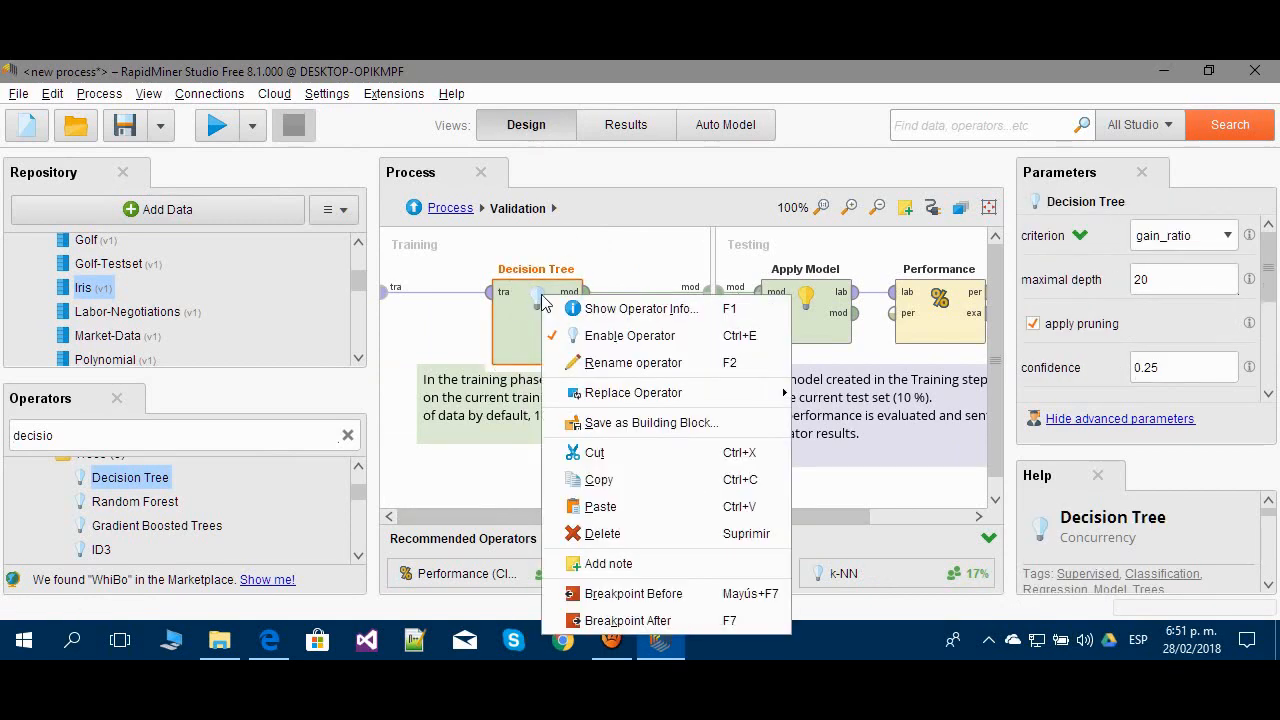
pyautogui.moveTo(655, 395)
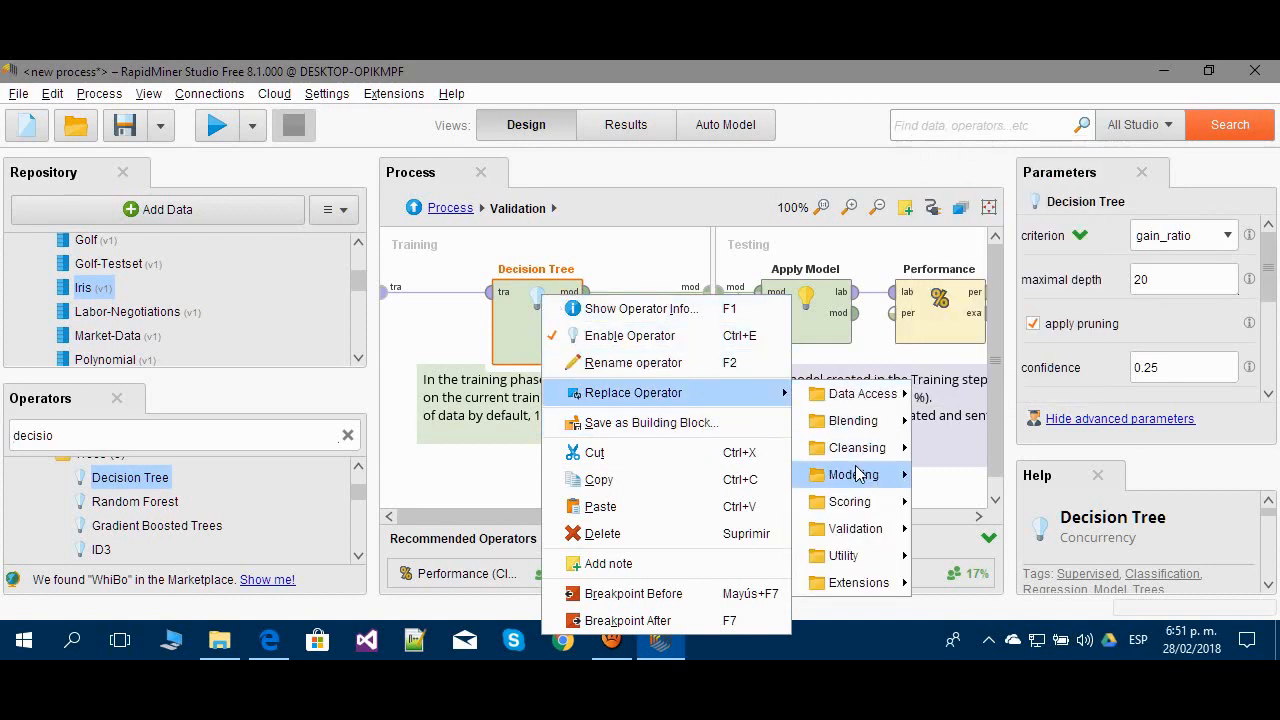
pyautogui.moveTo(858, 474)
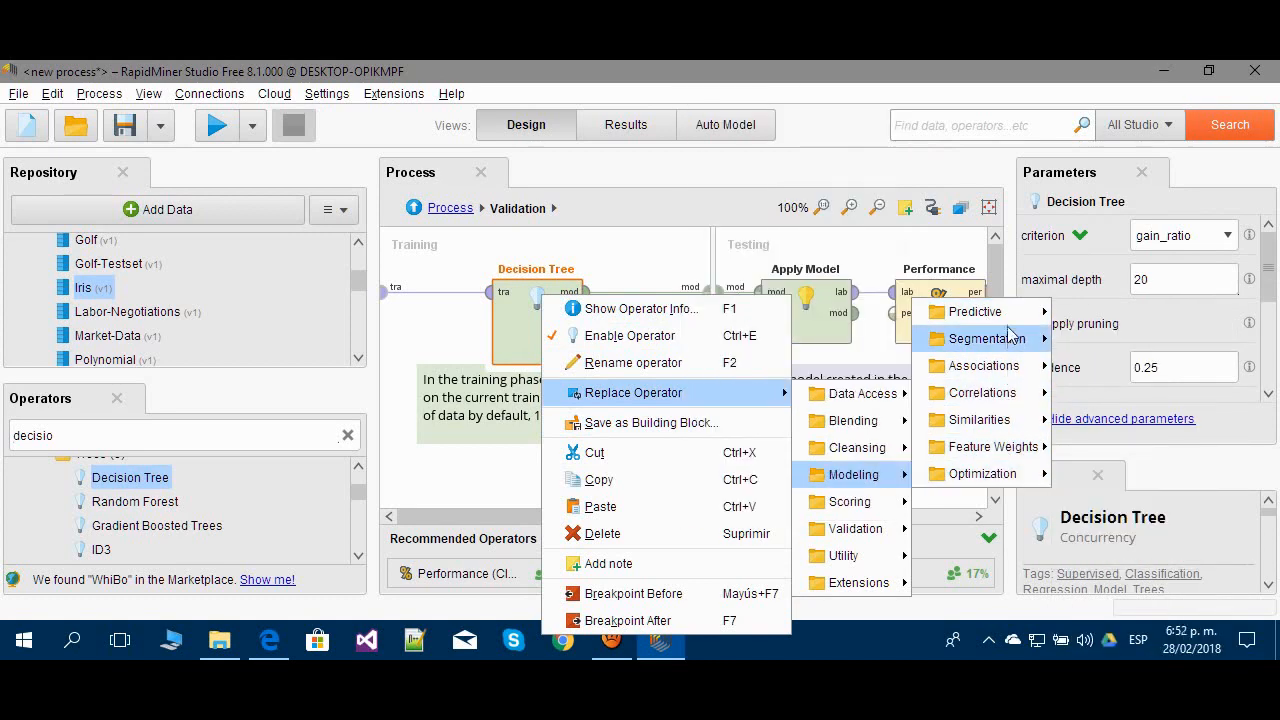
pyautogui.moveTo(1016, 318)
pyautogui.moveTo(1165, 325)
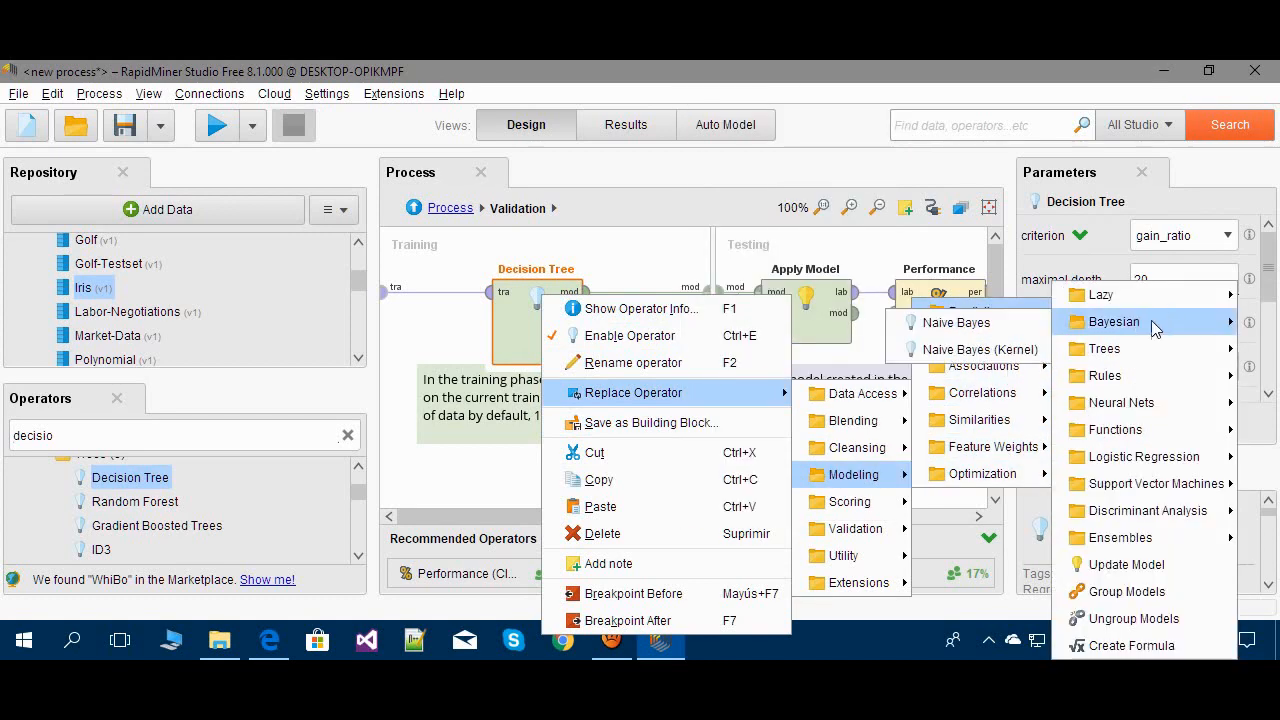
pyautogui.click(1015, 325)
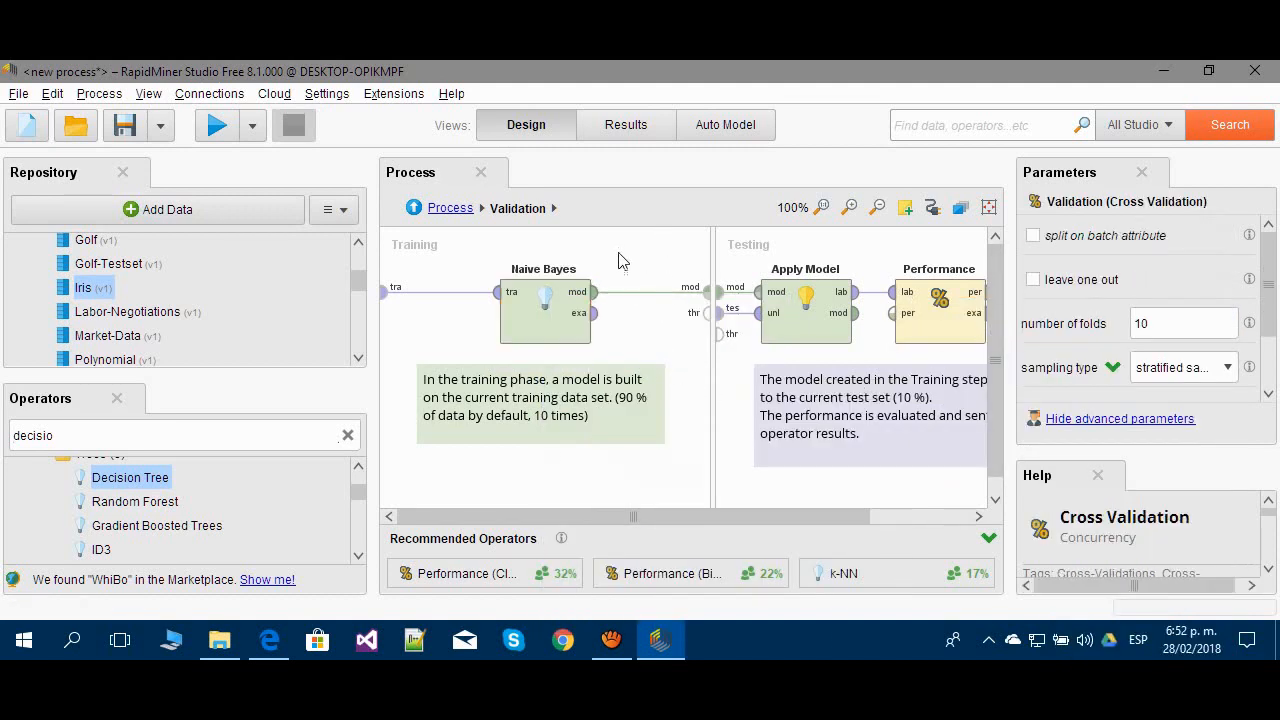
# Return to the main process and run it with Naive Bayes to produce its performance results.
pyautogui.click(452, 212)
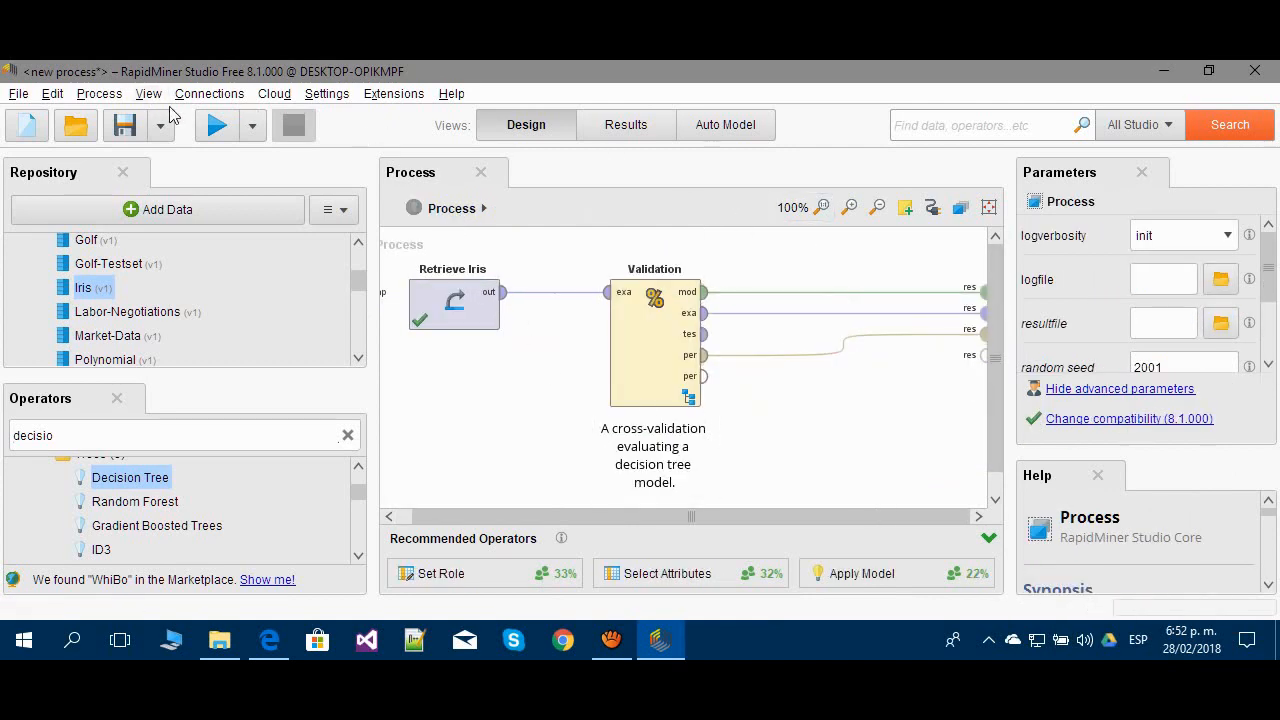
pyautogui.click(219, 127)
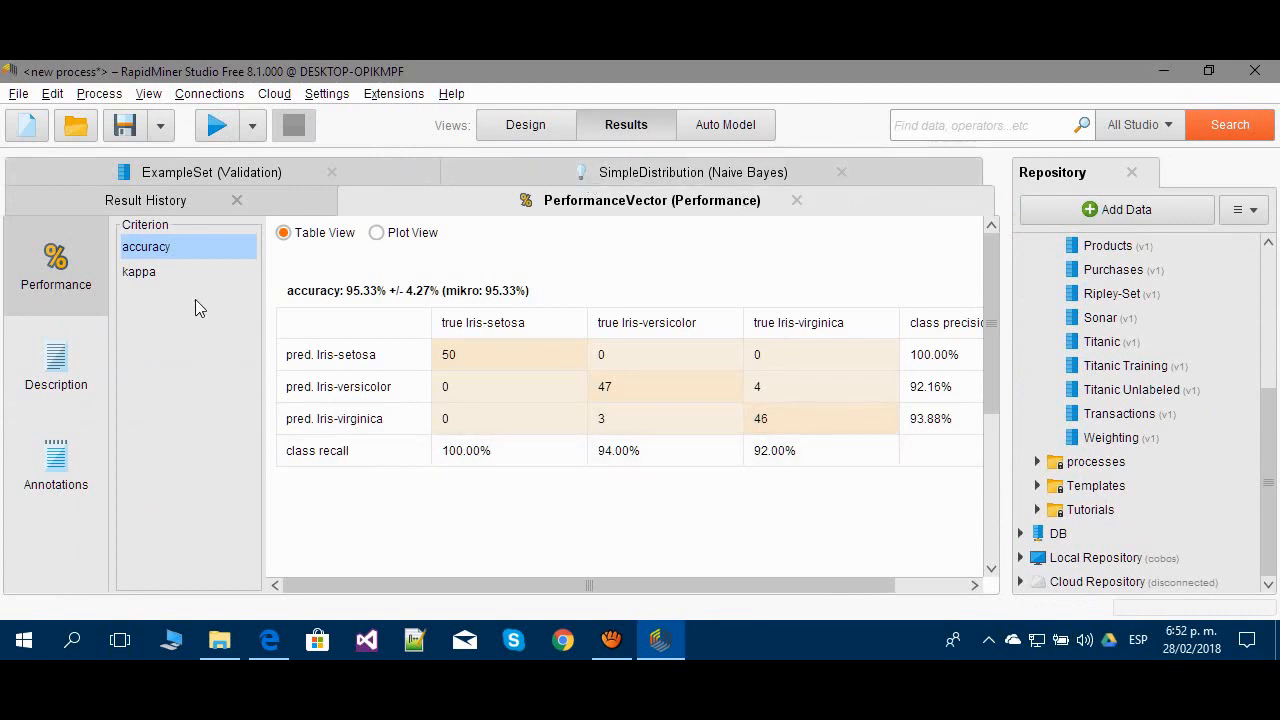
# View the Naive Bayes model's description and its density chart for attribute a1, ending on the distribution table.
pyautogui.click(634, 172)
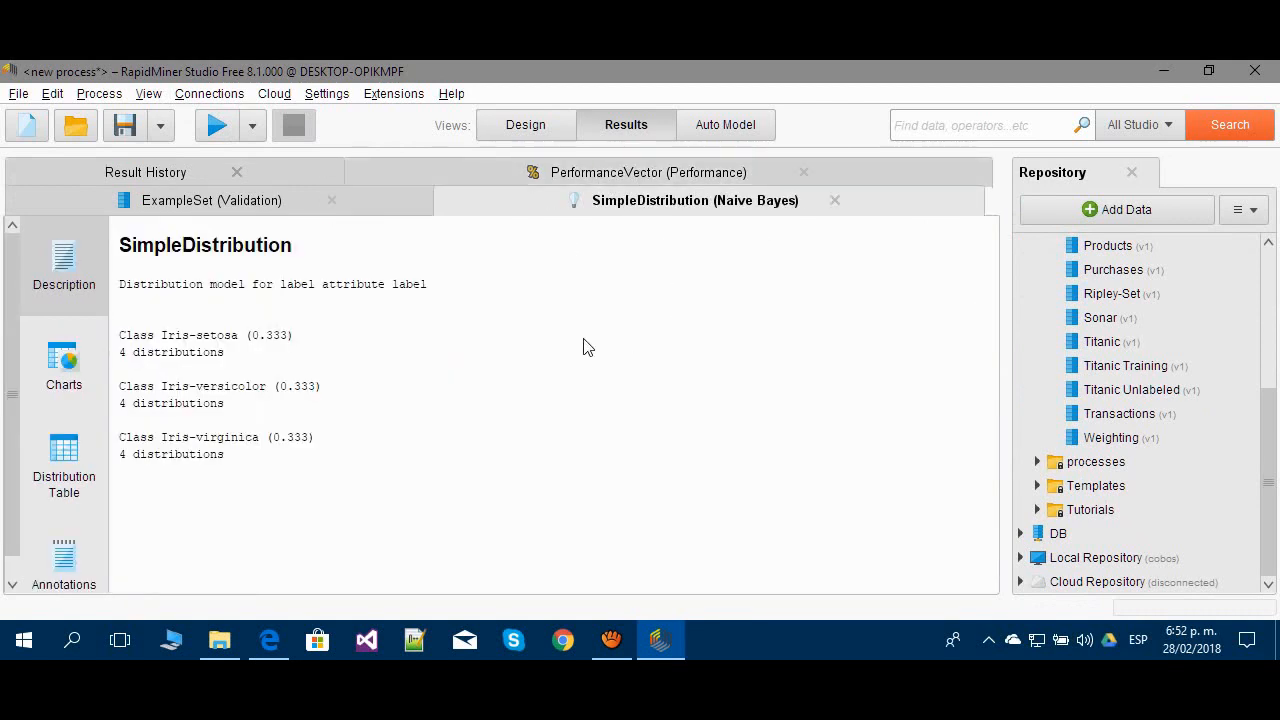
pyautogui.click(63, 365)
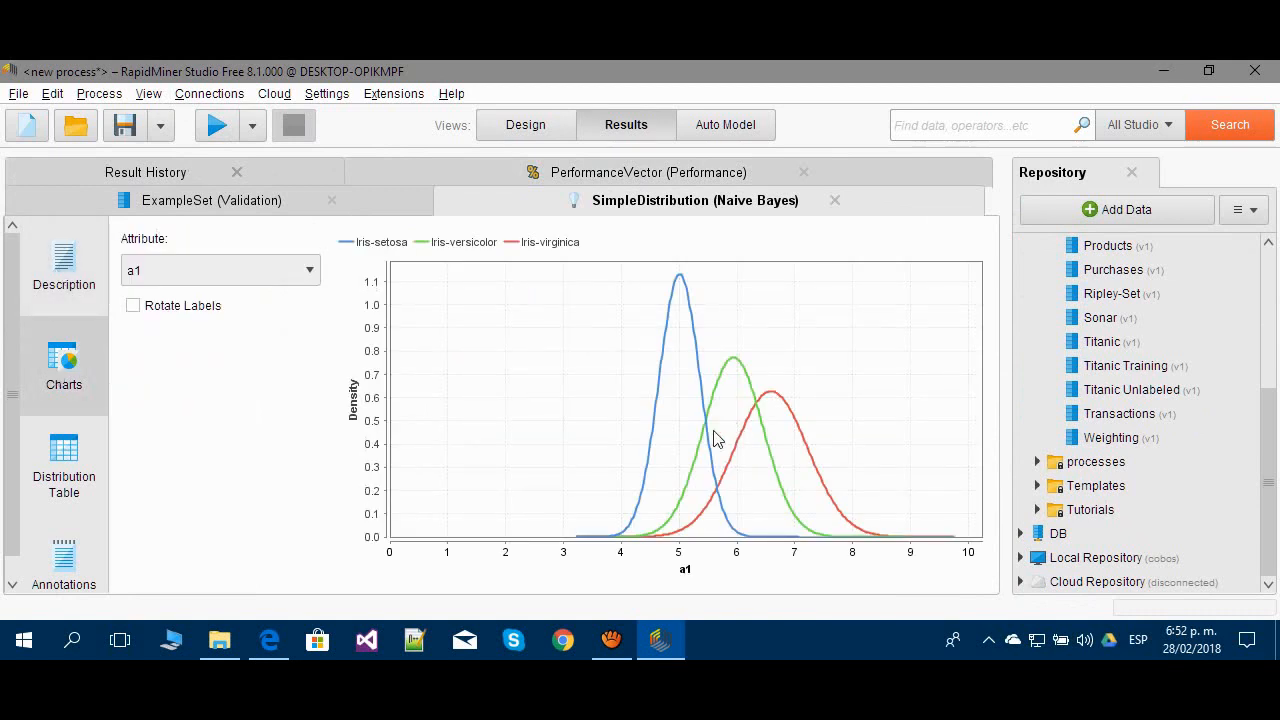
pyautogui.click(40, 488)
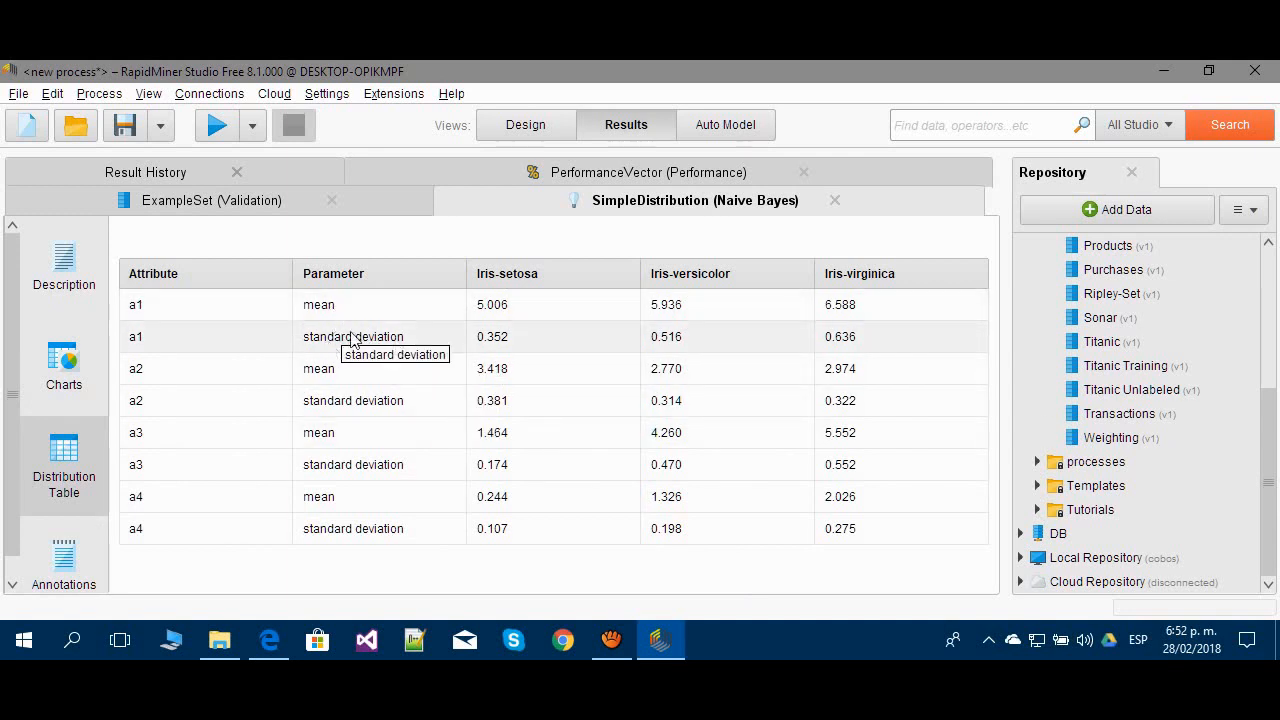
# Highlight the mean and standard deviation rows of attributes a1 to a4 to compare them across the three Iris classes.
pyautogui.moveTo(190, 308); pyautogui.dragTo(890, 341)
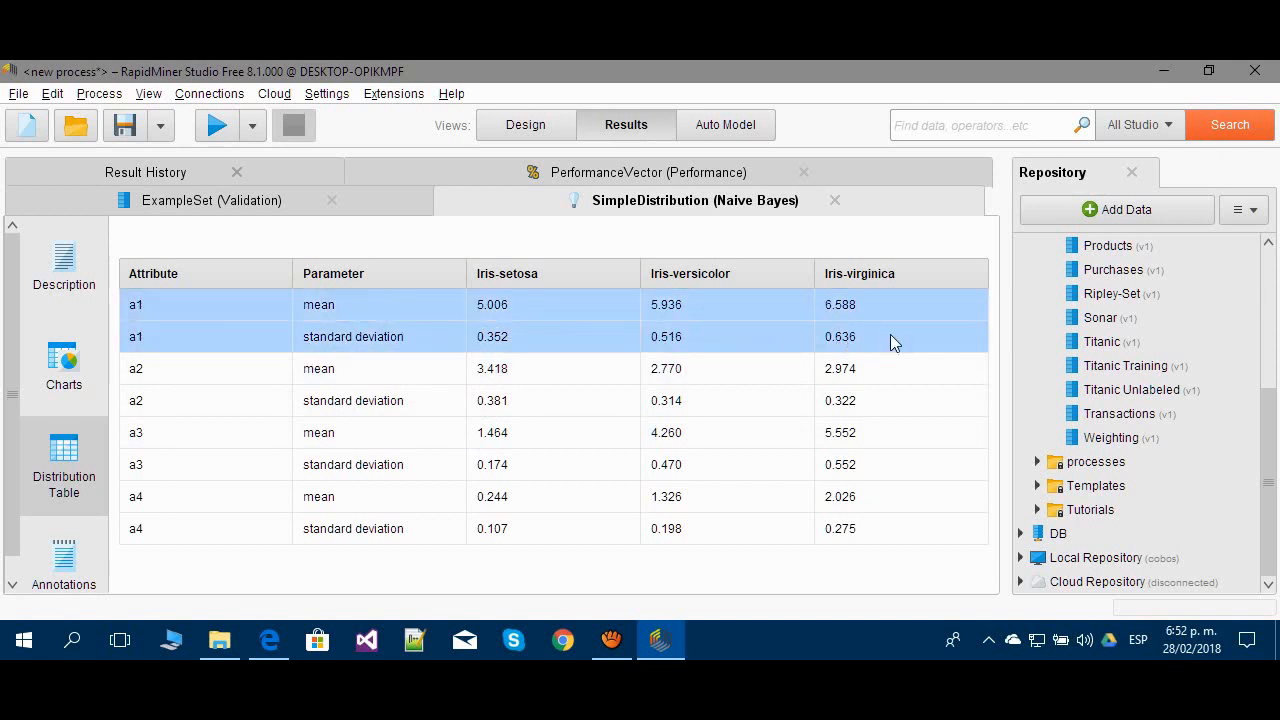
pyautogui.moveTo(285, 378); pyautogui.dragTo(845, 400)
pyautogui.moveTo(138, 434); pyautogui.dragTo(889, 443)
pyautogui.moveTo(132, 497); pyautogui.dragTo(555, 550)
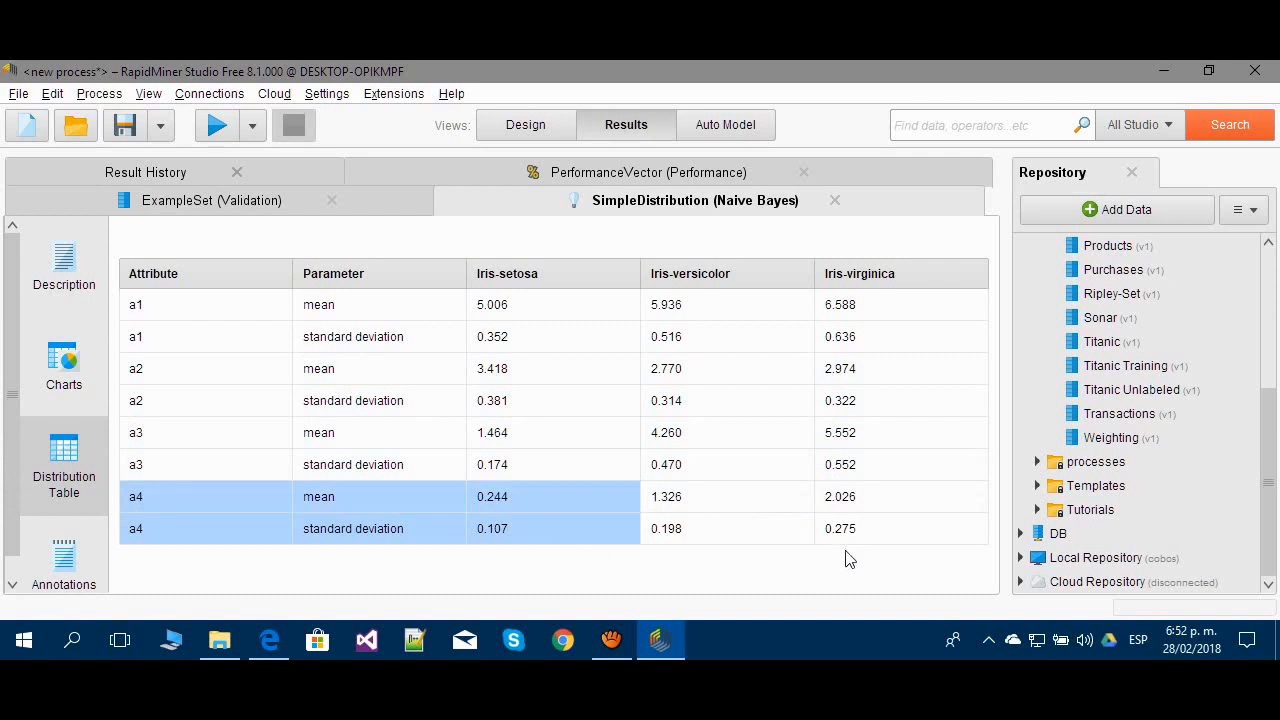
pyautogui.moveTo(845, 558); pyautogui.dragTo(910, 564)
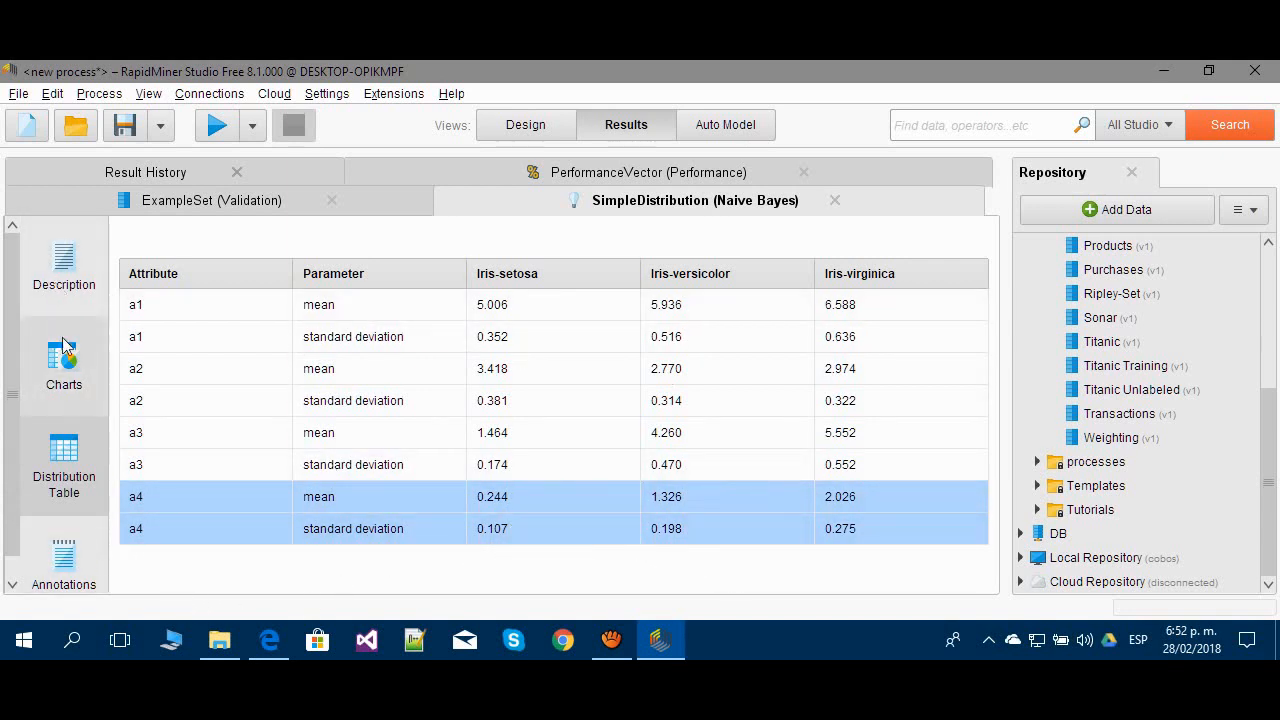
# Revisit the Naive Bayes density chart and performance results, ending on the example set from Validation.
pyautogui.click(77, 370)
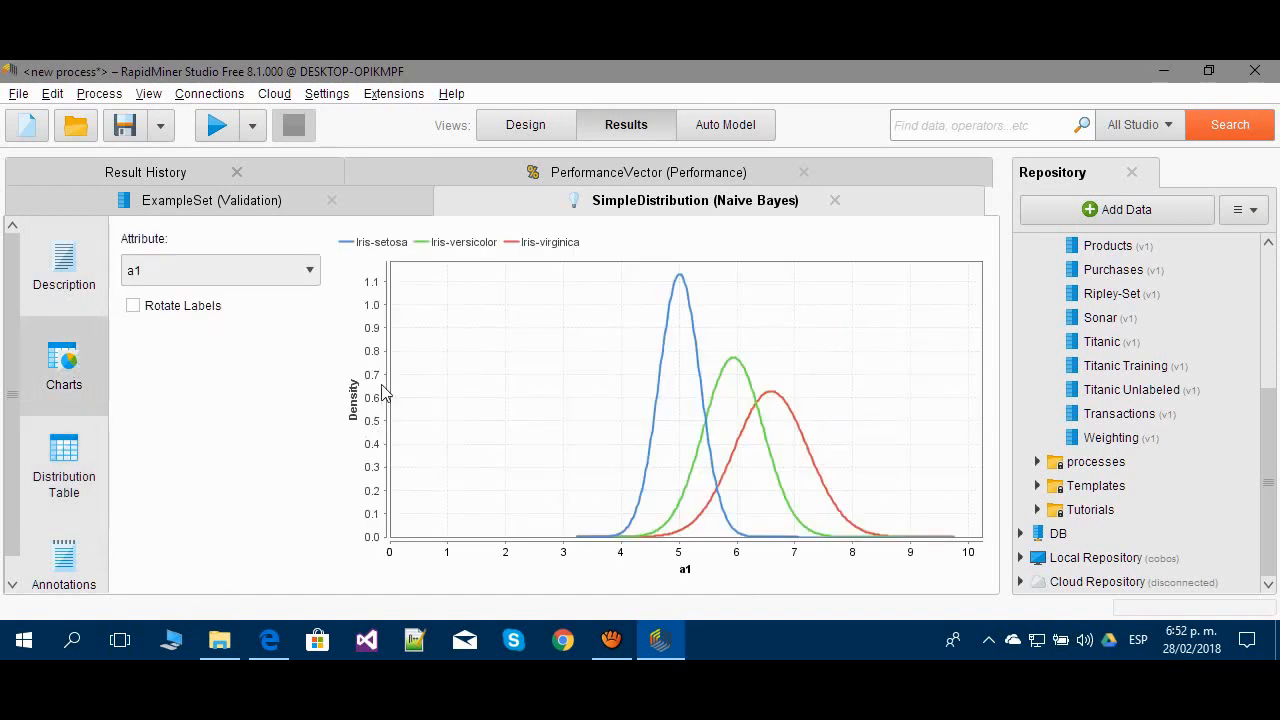
pyautogui.click(475, 178)
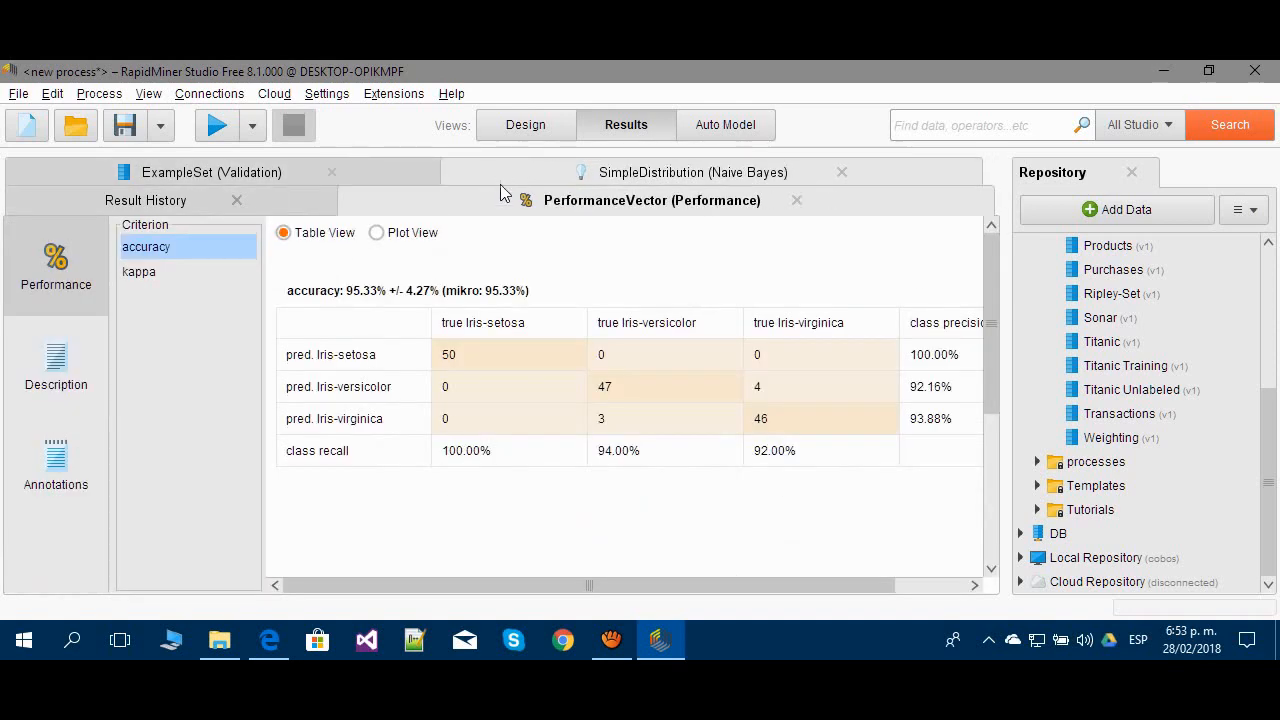
pyautogui.click(312, 174)
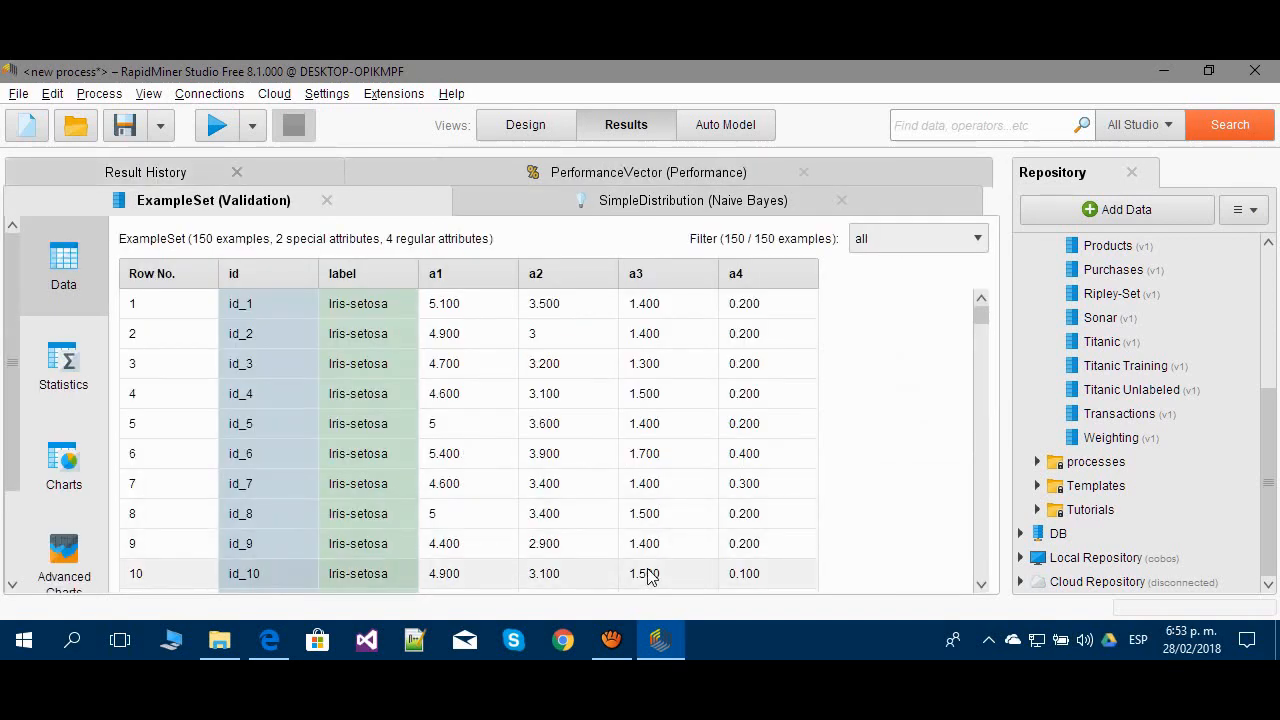
# In the result history, expand the Decision Tree run completed at 6:51:29 PM to review its three stored results.
pyautogui.click(178, 174)
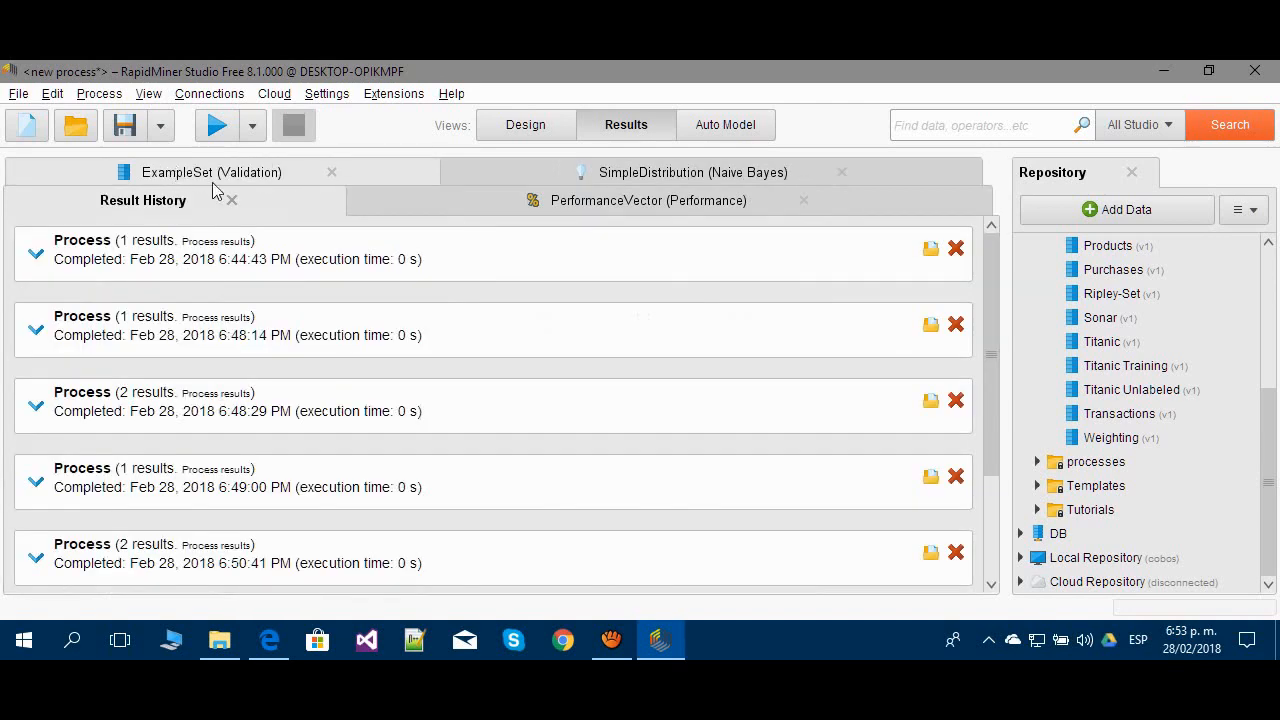
pyautogui.scroll(-5, 323, 457)
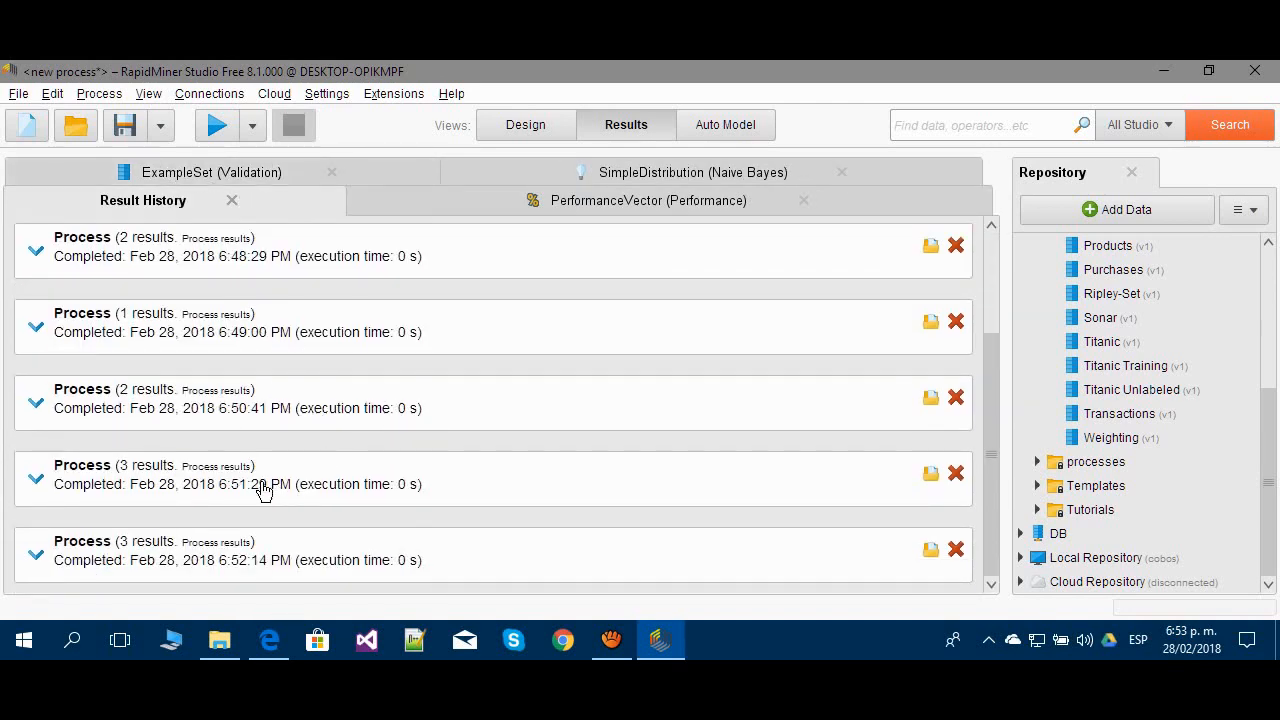
pyautogui.click(264, 487)
pyautogui.scroll(-2, 421, 520)
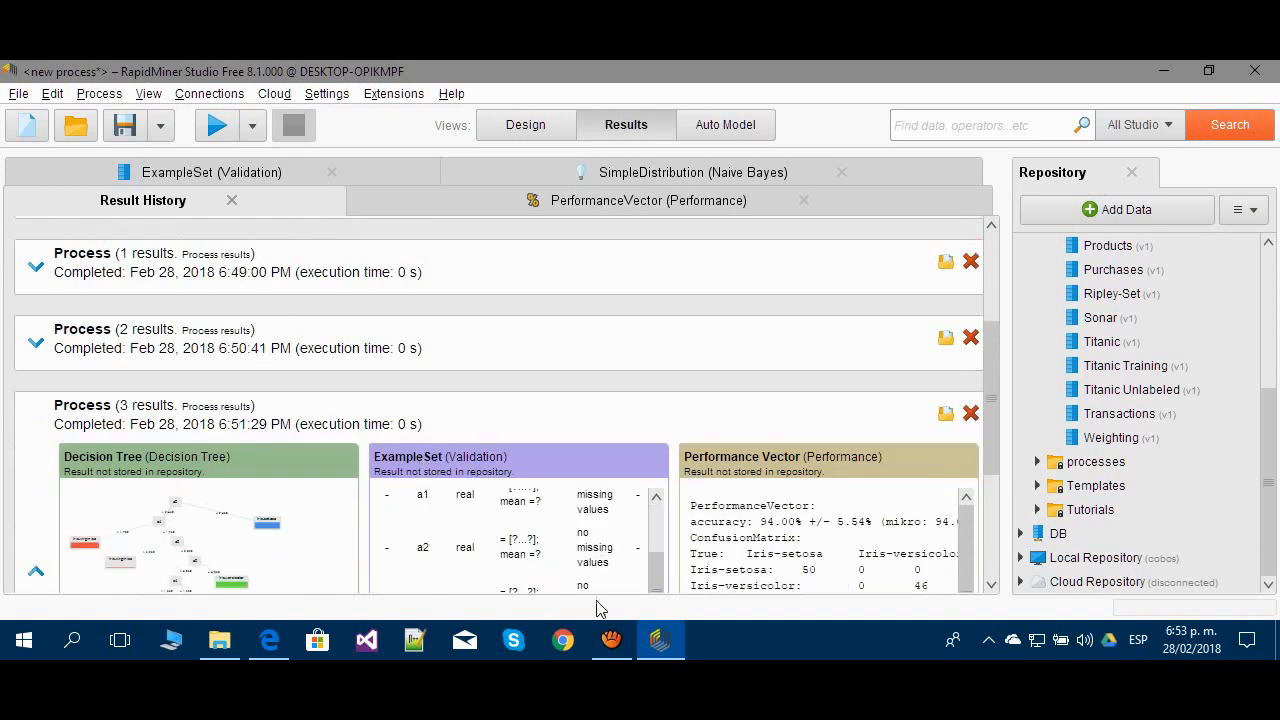
# Expand the history entry completed at 6:49:00 PM and examine the attribute summary of the retrieved Iris data.
pyautogui.click(240, 286)
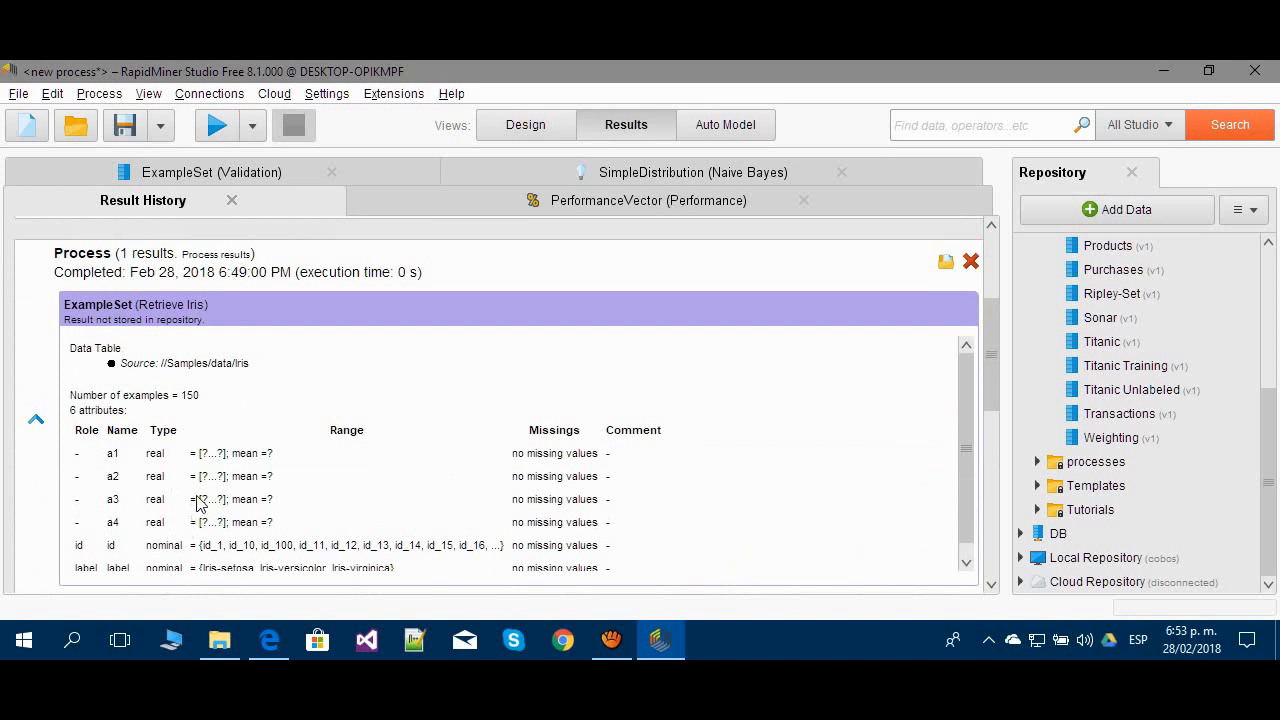
pyautogui.scroll(-1, 246, 499)
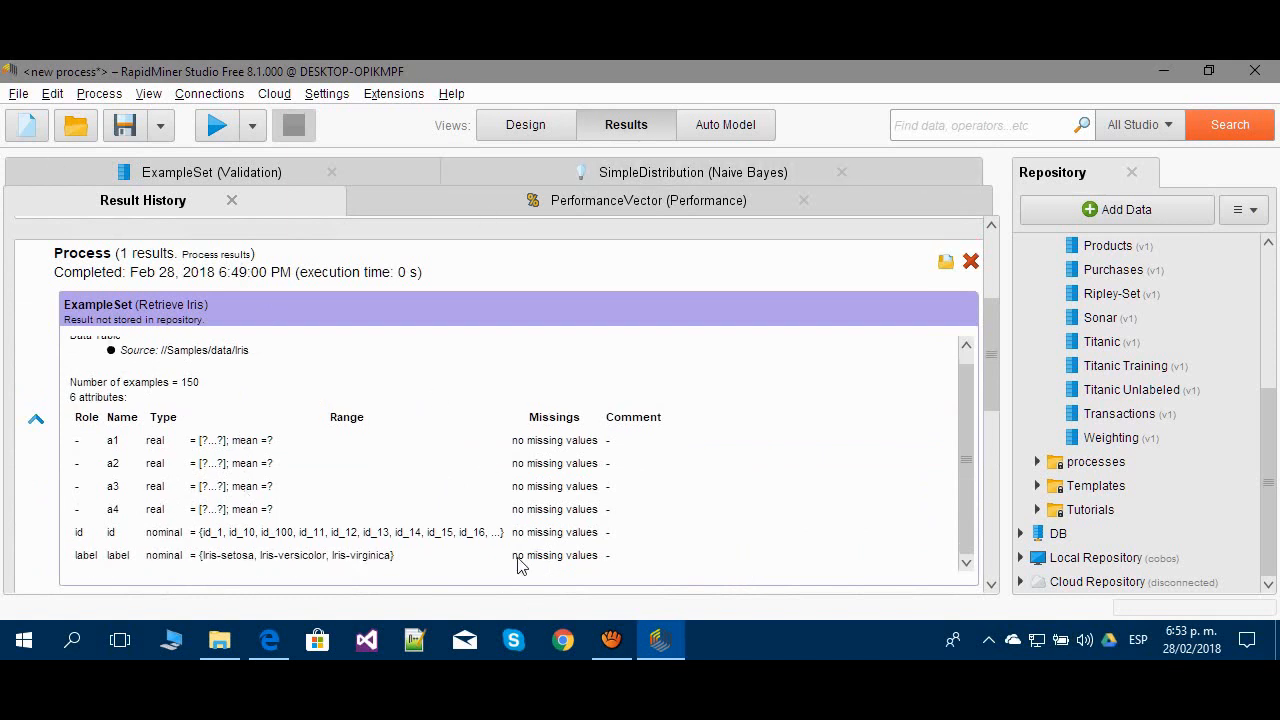
pyautogui.scroll(1, 570, 460)
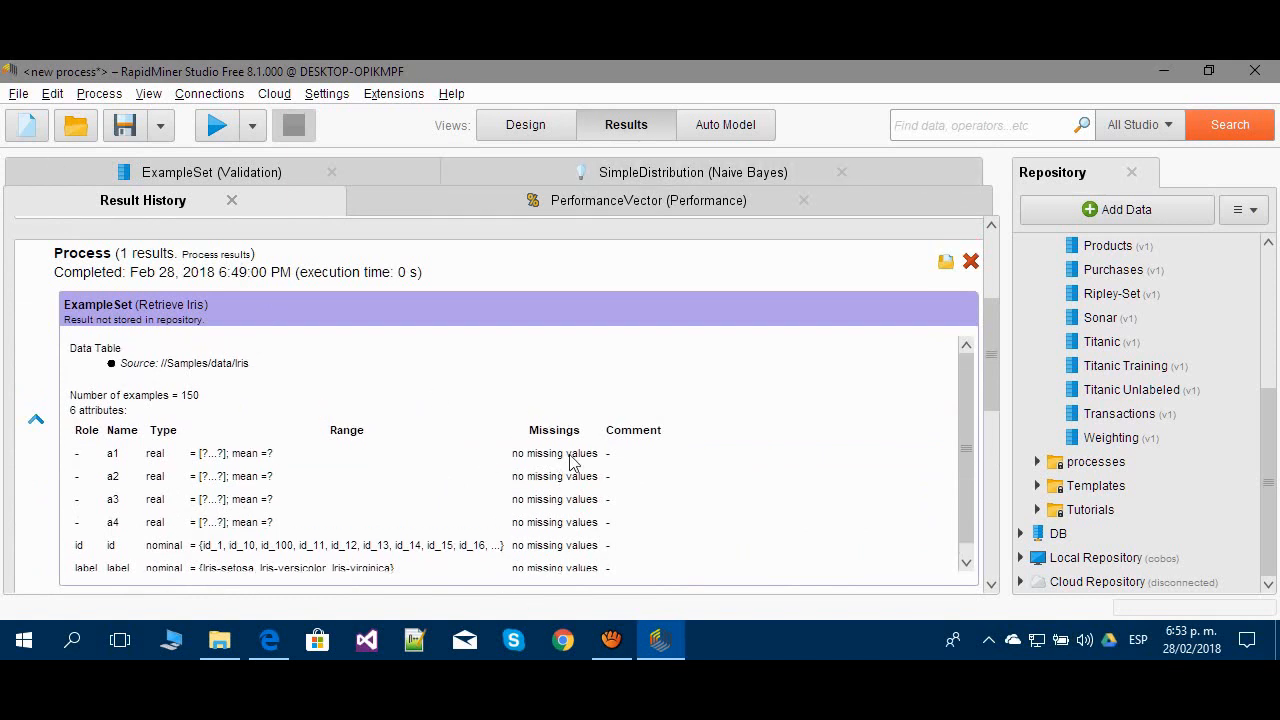